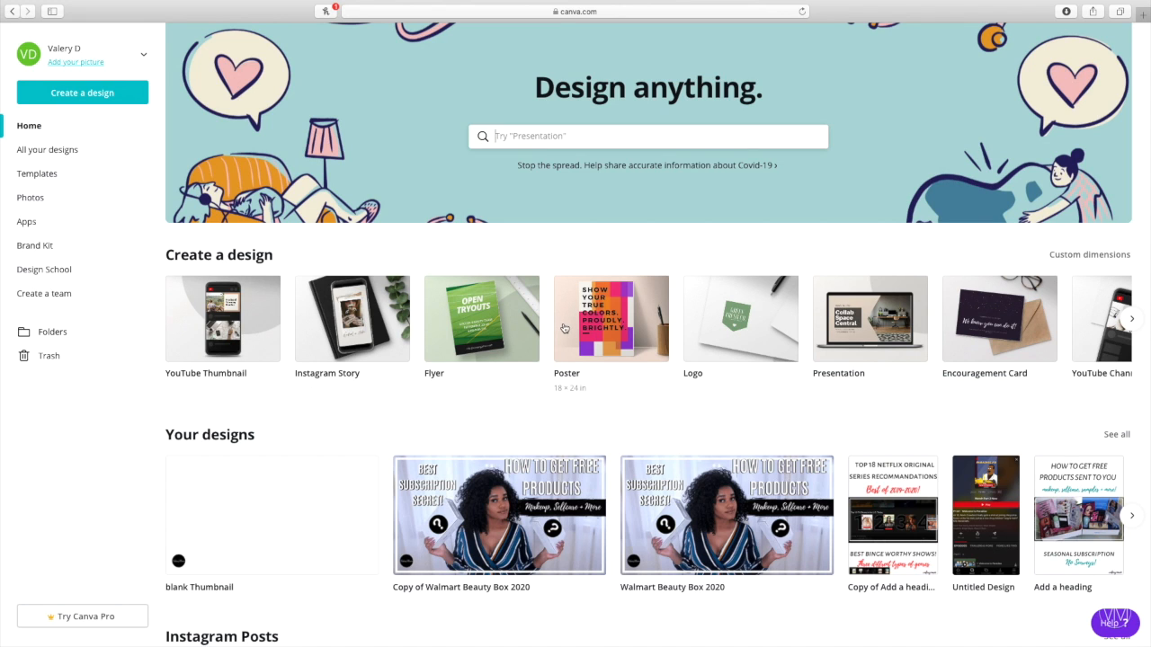
Create a blank YouTube Thumbnail design at 1280 × 720 px and bring up the previously uploaded images.
{"action": "scroll", "coordinate": [696, 338], "scroll_direction": "right", "scroll_amount": 5}
{"action": "scroll", "coordinate": [696, 338], "scroll_direction": "down", "scroll_amount": 2}
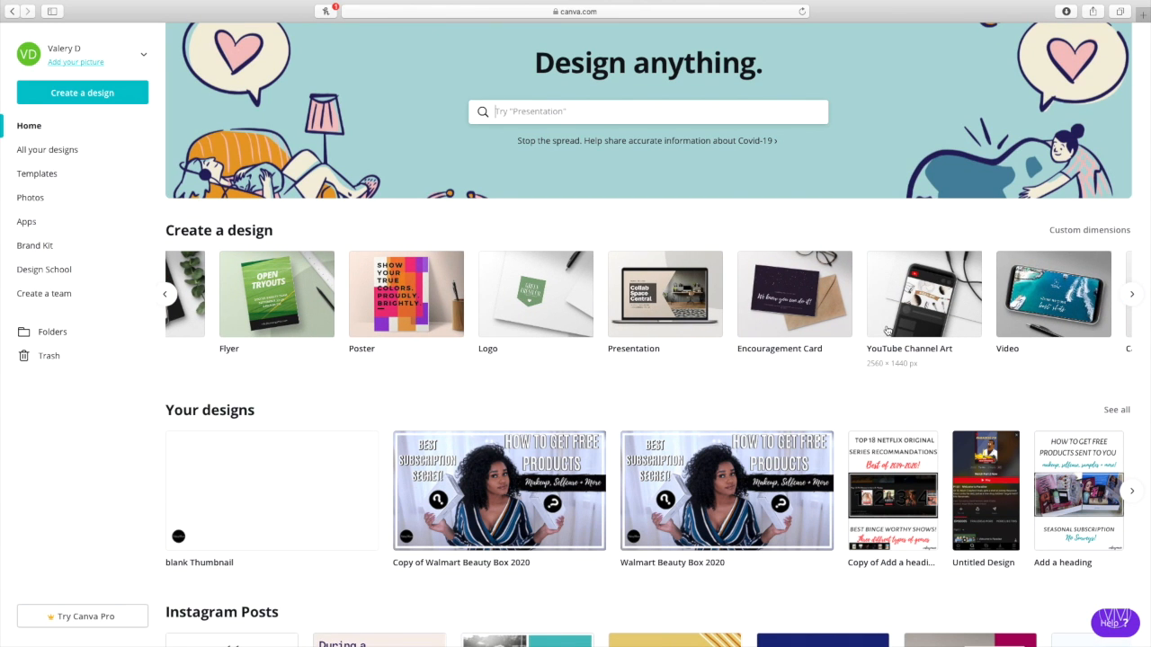
{"action": "scroll", "coordinate": [863, 329], "scroll_direction": "left", "scroll_amount": 5}
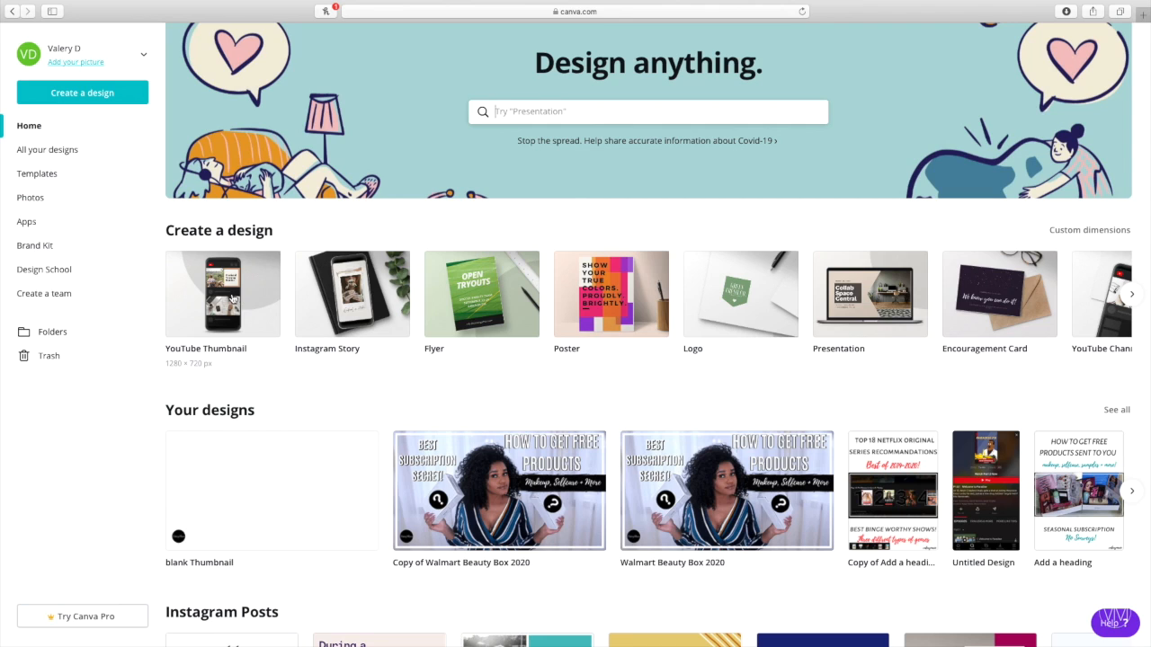
{"action": "left_click", "coordinate": [232, 298]}
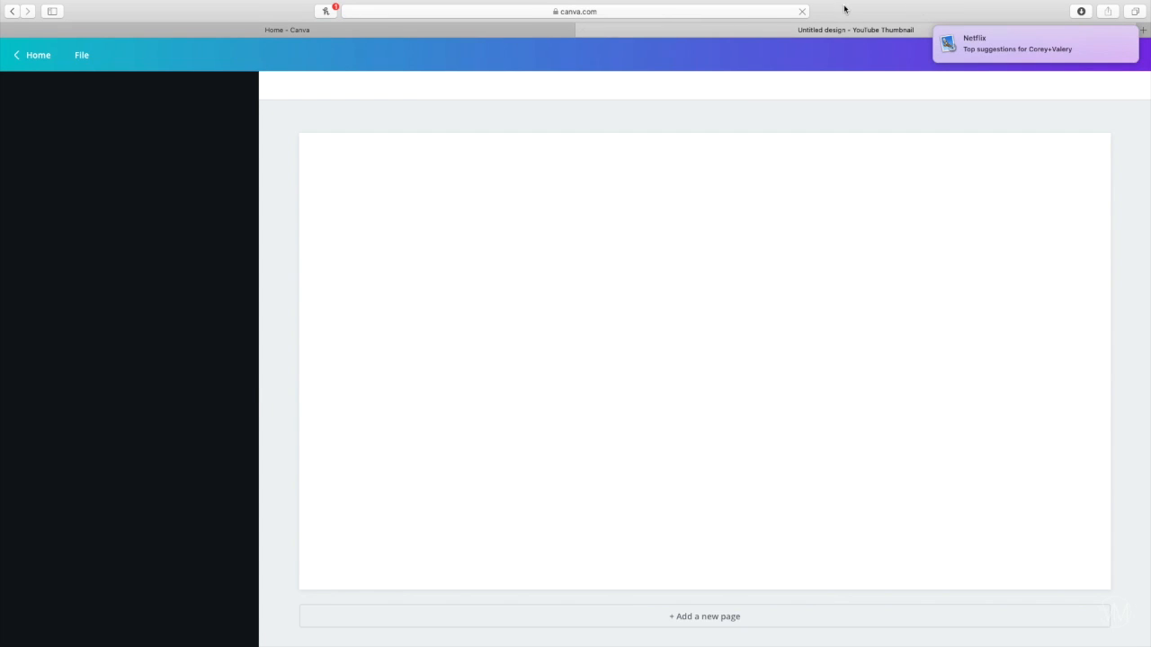
{"action": "left_click", "coordinate": [1119, 36]}
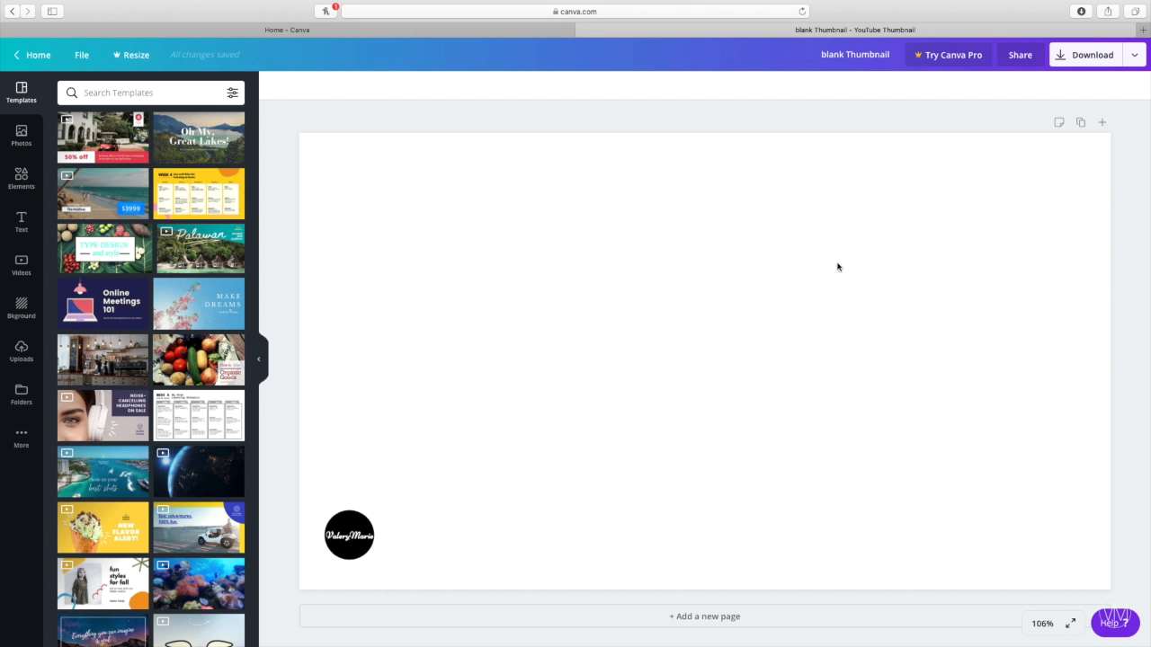
{"action": "left_click", "coordinate": [21, 350]}
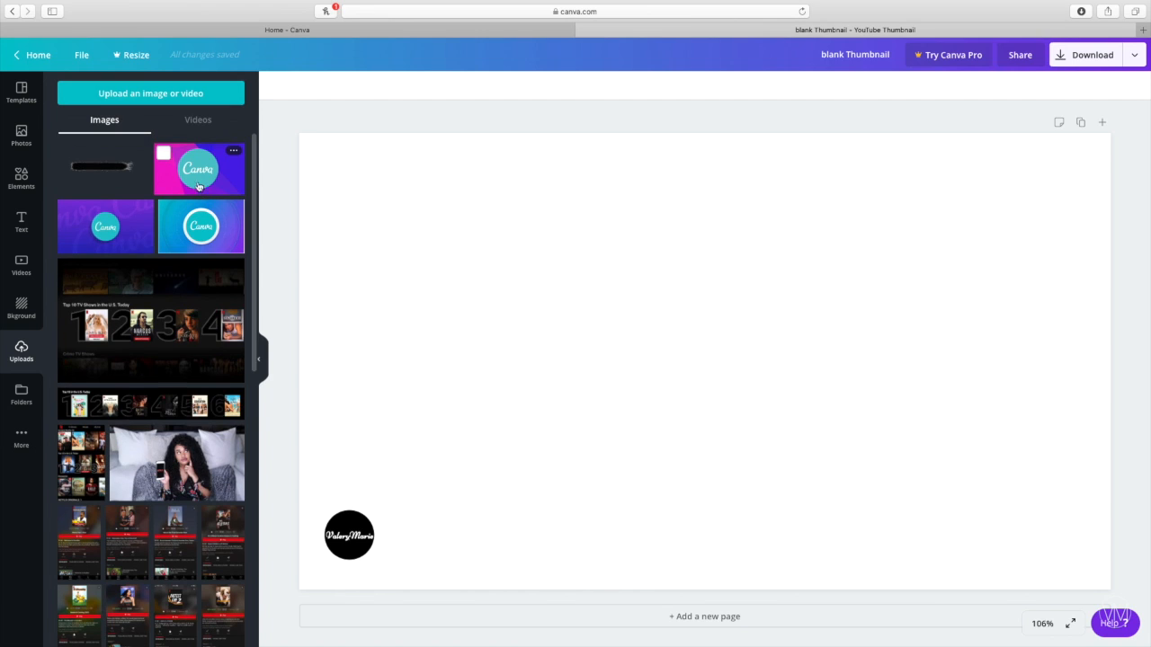
{"action": "left_click", "coordinate": [223, 97]}
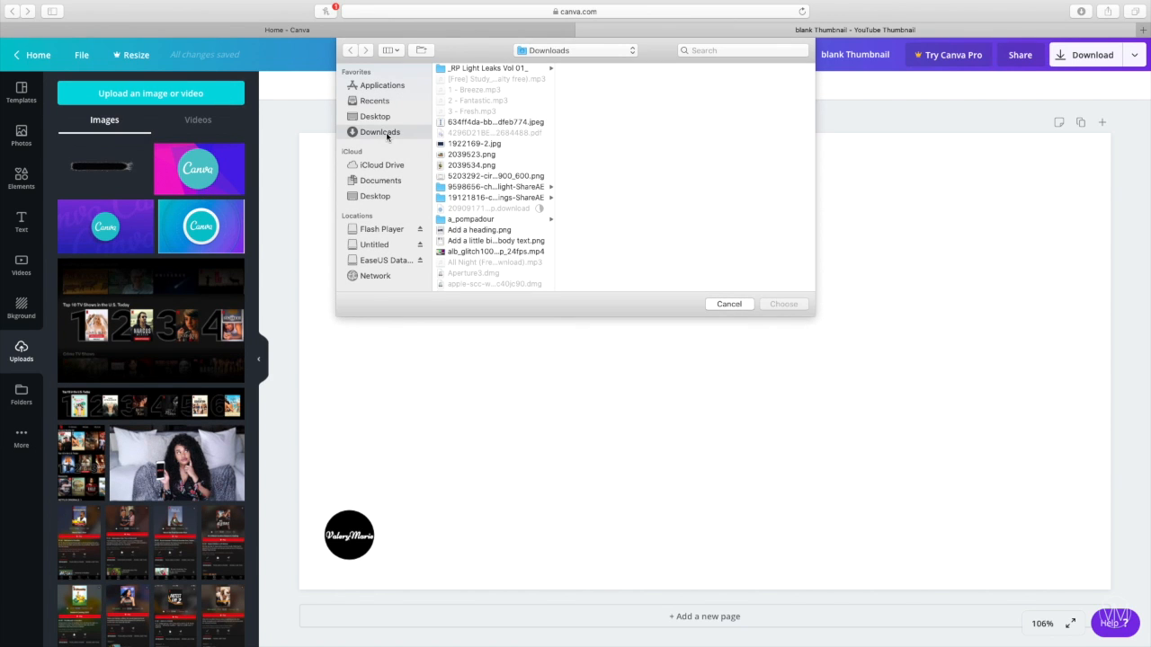
{"action": "scroll", "coordinate": [388, 180], "scroll_direction": "down", "scroll_amount": 4}
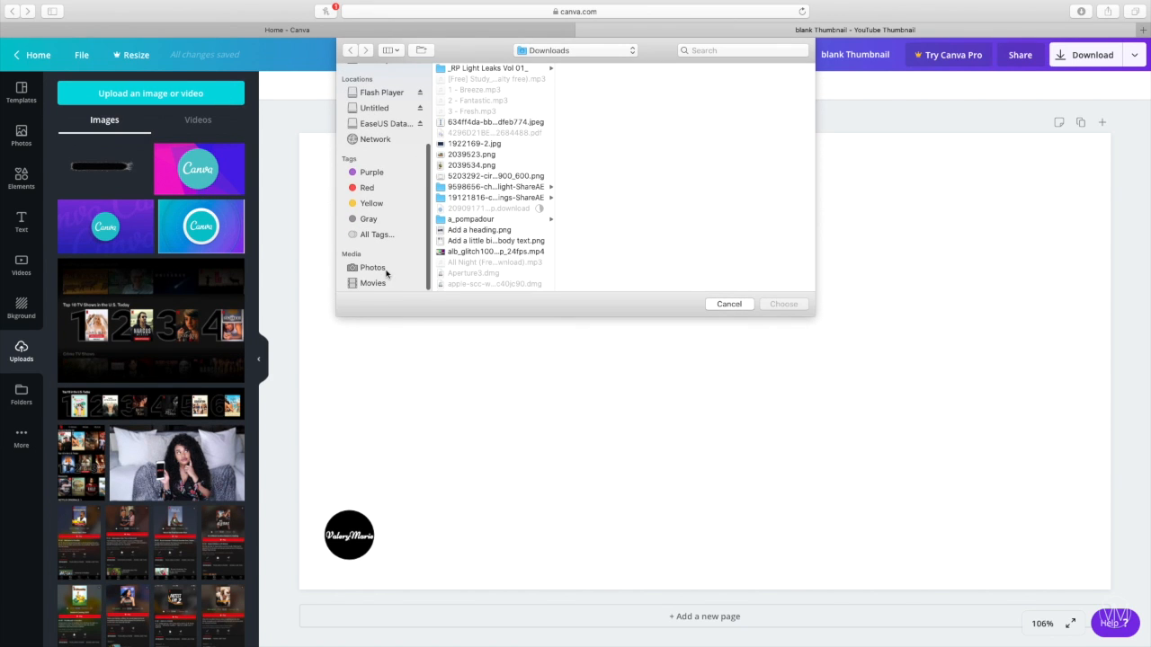
{"action": "left_click", "coordinate": [730, 305]}
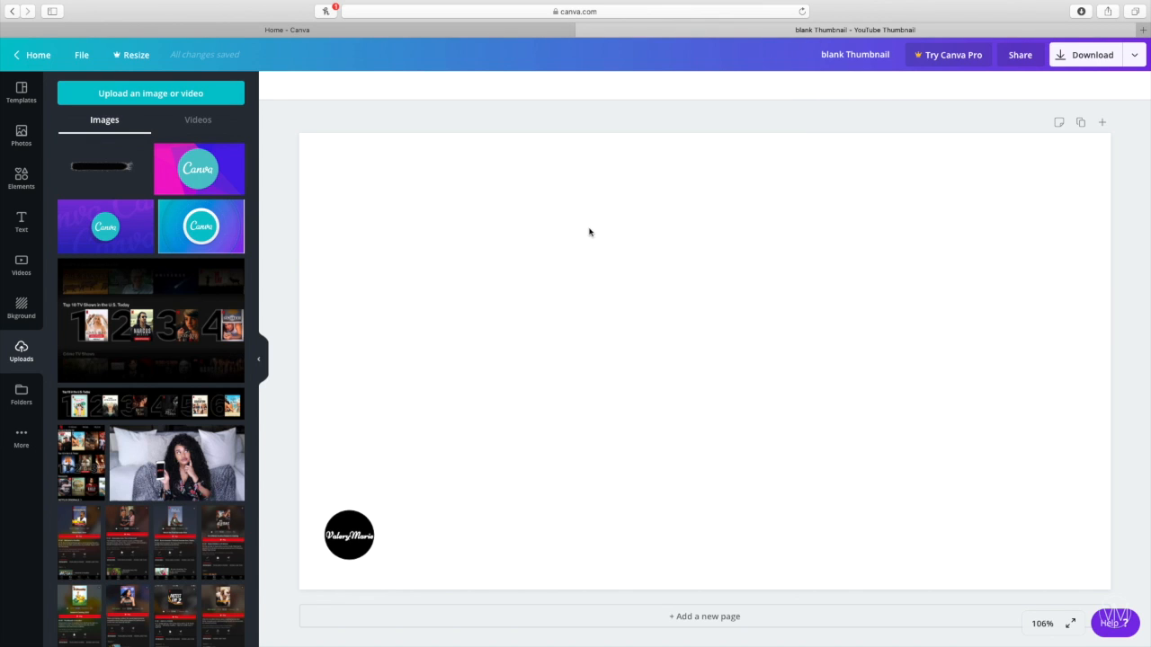
Place the uploaded blue Canva logo image in the page's upper-left corner and the pink one in its upper-right corner.
{"action": "left_click", "coordinate": [227, 236]}
{"action": "left_click_drag", "start_coordinate": [640, 329], "coordinate": [429, 225]}
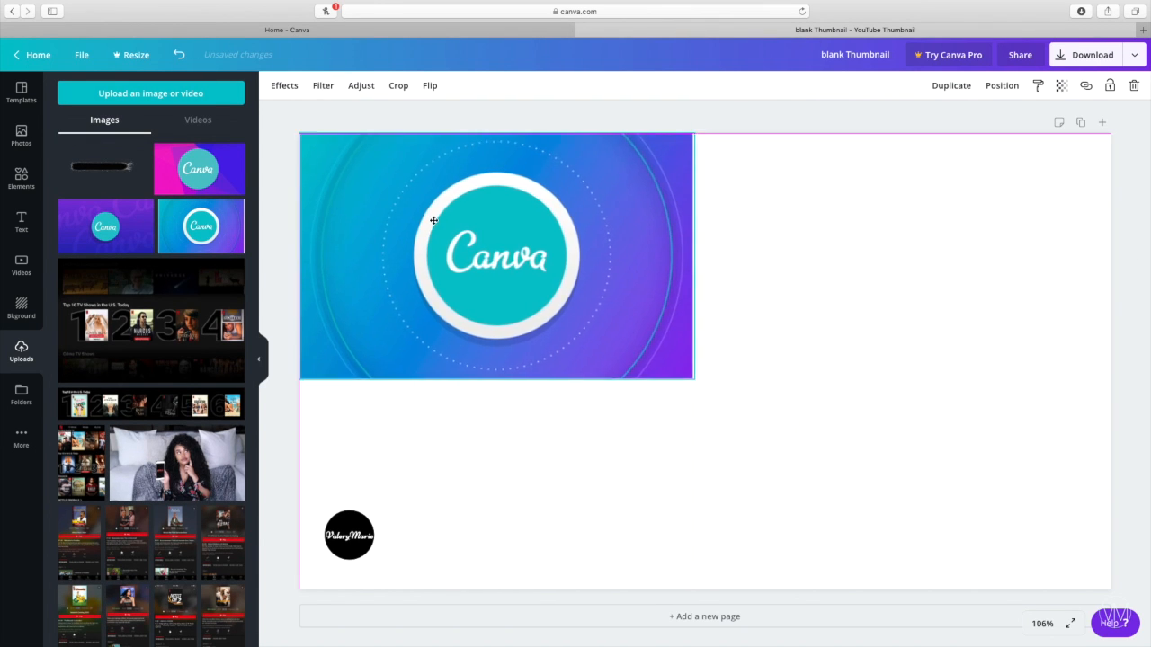
{"action": "left_click", "coordinate": [198, 168]}
{"action": "left_click_drag", "start_coordinate": [892, 326], "coordinate": [1019, 225]}
{"action": "left_click_drag", "start_coordinate": [672, 259], "coordinate": [686, 258]}
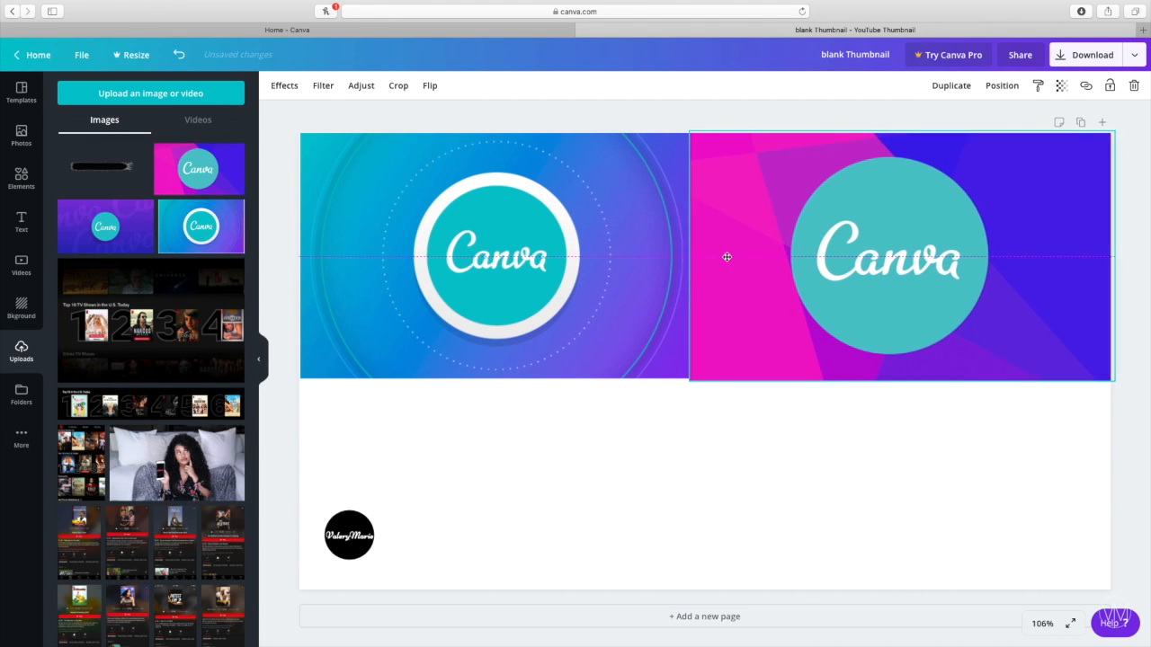
Add the uploaded purple Canva logo image to the page and delete the blue Canva logo image.
{"action": "left_click", "coordinate": [106, 225]}
{"action": "left_click_drag", "start_coordinate": [779, 378], "coordinate": [781, 485]}
{"action": "left_click", "coordinate": [621, 261]}
{"action": "left_click", "coordinate": [1134, 85]}
Move the pink Canva image to the page's upper-left corner and the purple one to its upper-right corner.
{"action": "left_click_drag", "start_coordinate": [985, 212], "coordinate": [604, 214]}
{"action": "left_click", "coordinate": [783, 383]}
{"action": "left_click_drag", "start_coordinate": [783, 383], "coordinate": [888, 190]}
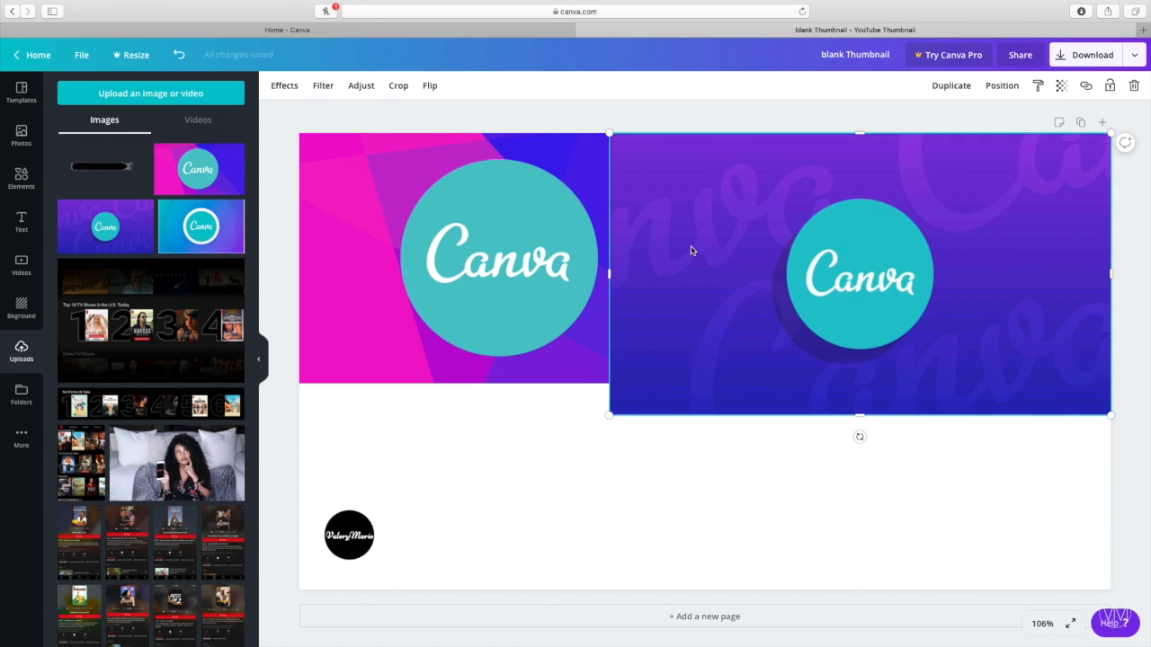
Delete the pink Canva image, and enlarge the purple one while moving it towards the centre of the page.
{"action": "left_click", "coordinate": [531, 198]}
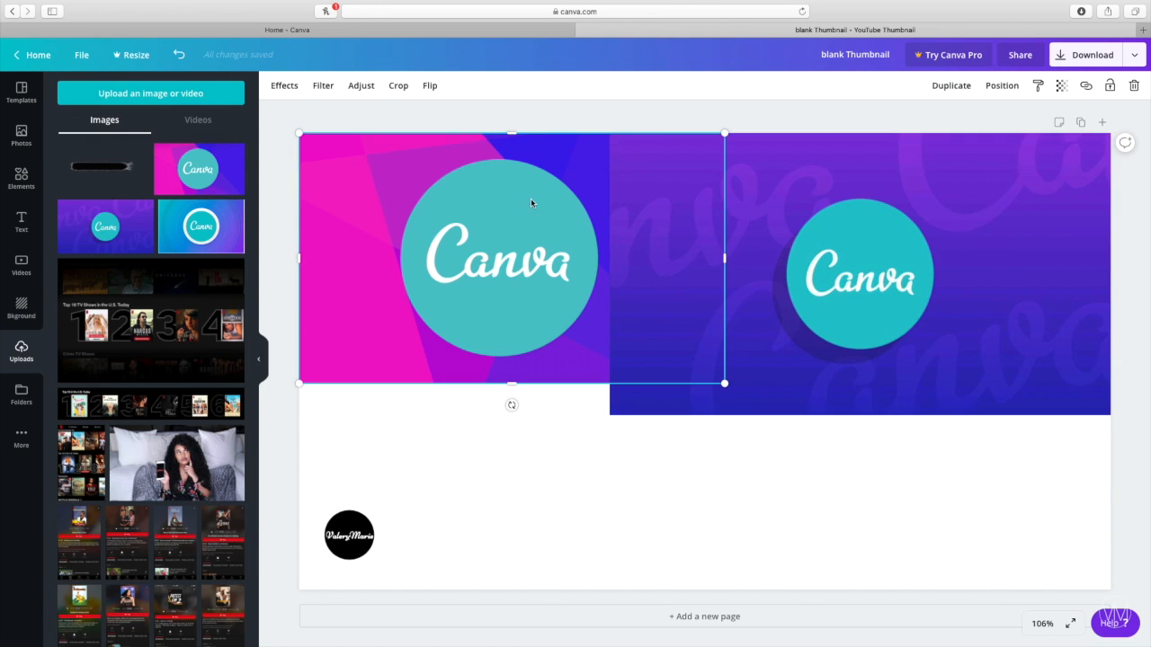
{"action": "left_click", "coordinate": [1133, 86]}
{"action": "left_click", "coordinate": [890, 256]}
{"action": "left_click_drag", "start_coordinate": [890, 256], "coordinate": [735, 326]}
{"action": "left_click_drag", "start_coordinate": [955, 204], "coordinate": [1043, 182]}
{"action": "left_click_drag", "start_coordinate": [708, 297], "coordinate": [669, 316]}
{"action": "left_click_drag", "start_coordinate": [993, 501], "coordinate": [1045, 533]}
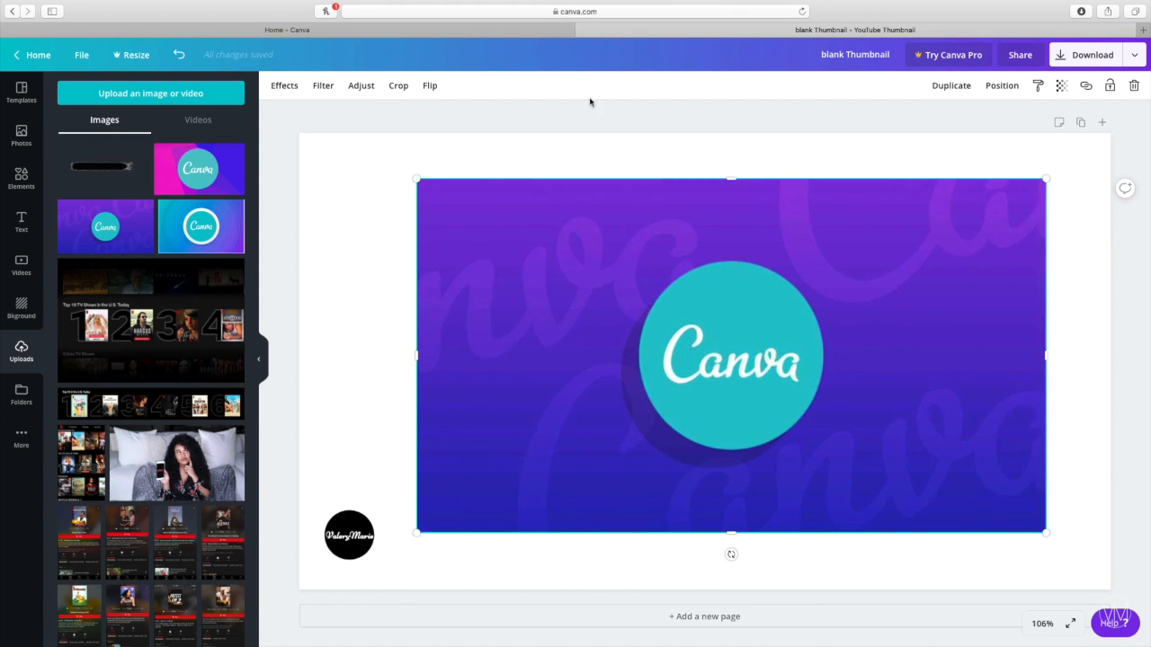
Stretch the purple Canva image until it covers the entire page as the background.
{"action": "left_click_drag", "start_coordinate": [418, 181], "coordinate": [351, 160]}
{"action": "left_click_drag", "start_coordinate": [687, 388], "coordinate": [691, 404]}
{"action": "left_click_drag", "start_coordinate": [1050, 546], "coordinate": [1076, 599]}
{"action": "left_click_drag", "start_coordinate": [361, 161], "coordinate": [304, 155]}
{"action": "left_click_drag", "start_coordinate": [1019, 339], "coordinate": [1026, 343]}
{"action": "left_click_drag", "start_coordinate": [1094, 142], "coordinate": [1111, 133]}
{"action": "left_click_drag", "start_coordinate": [316, 357], "coordinate": [300, 357]}
{"action": "left_click_drag", "start_coordinate": [705, 581], "coordinate": [705, 591]}
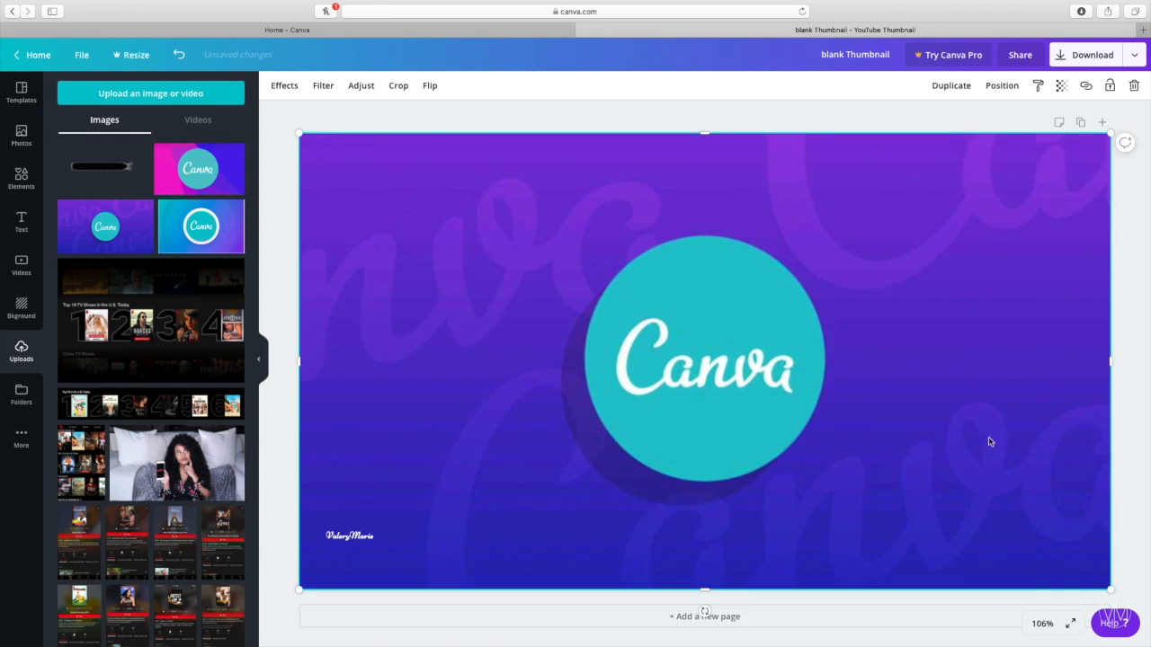
{"action": "left_click_drag", "start_coordinate": [1113, 360], "coordinate": [1115, 360]}
{"action": "mouse_move", "coordinate": [709, 133]}
{"action": "left_mouse_down"}
{"action": "mouse_move", "coordinate": [709, 123]}
{"action": "mouse_move", "coordinate": [709, 133]}
{"action": "left_mouse_up"}
Send the purple background image backward behind the round black channel logo.
{"action": "left_click", "coordinate": [1000, 87]}
{"action": "left_click", "coordinate": [989, 122]}
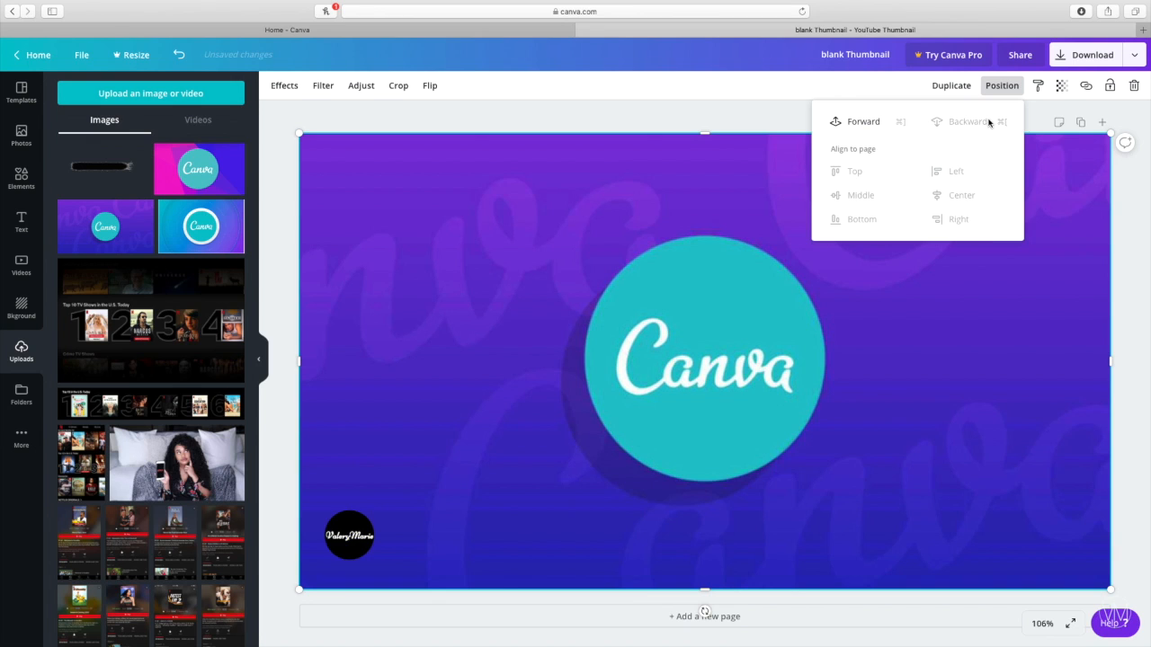
{"action": "left_click", "coordinate": [569, 254]}
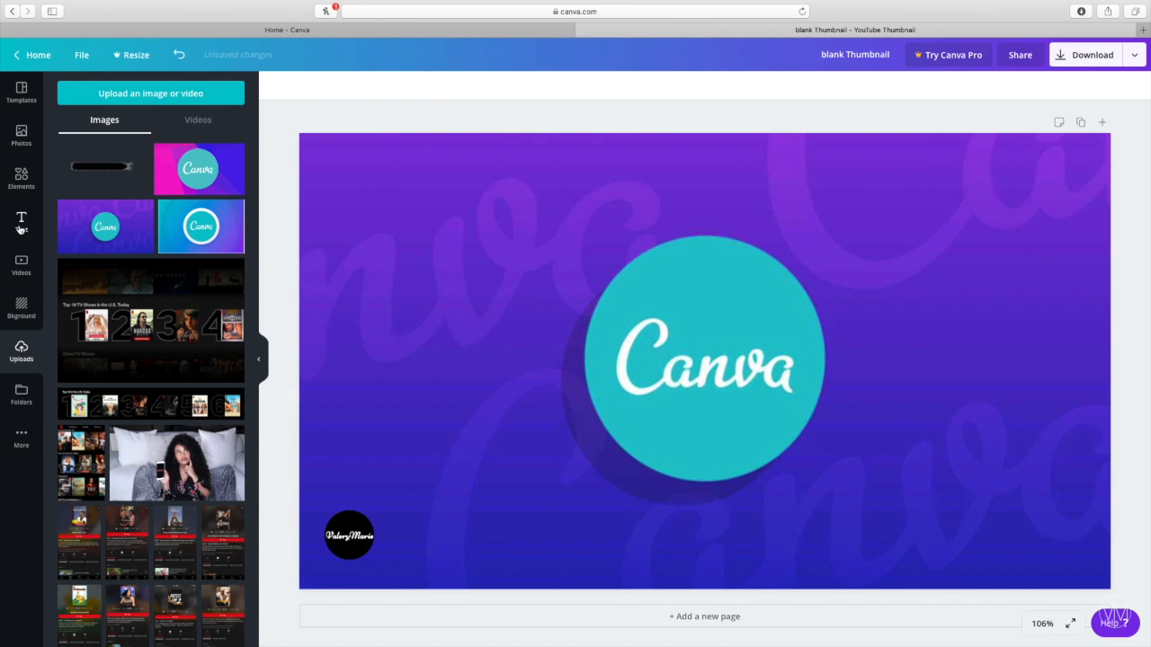
Add a circle from the basic shapes to the page.
{"action": "left_click", "coordinate": [22, 178]}
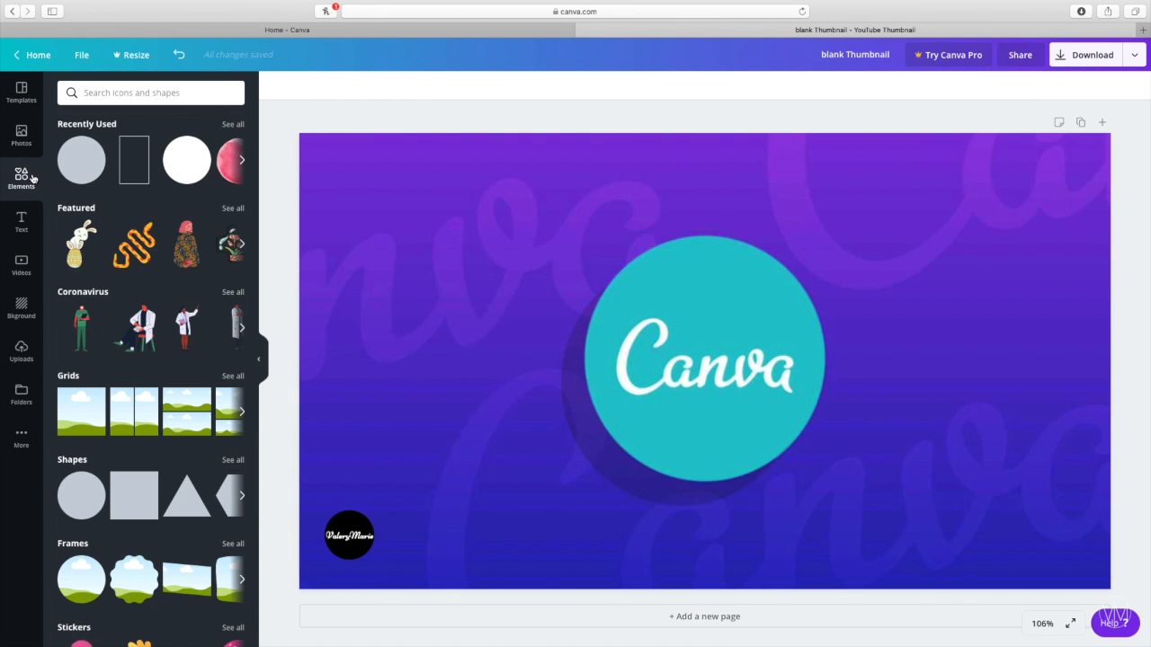
{"action": "scroll", "coordinate": [153, 266], "scroll_direction": "down", "scroll_amount": 5}
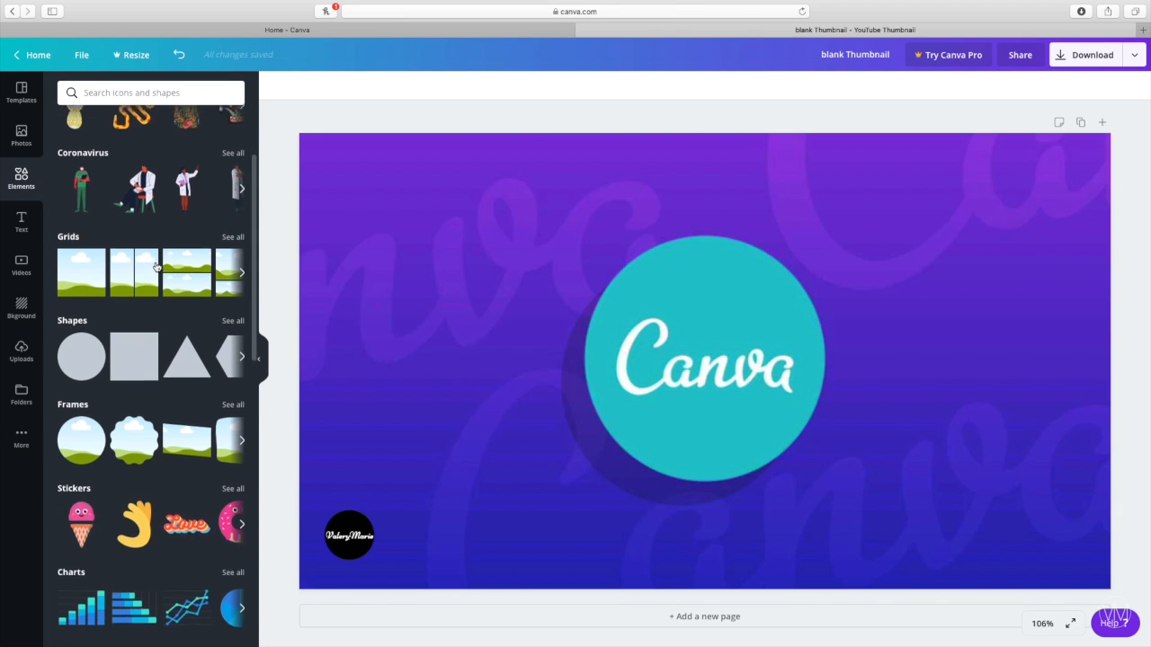
{"action": "scroll", "coordinate": [155, 266], "scroll_direction": "down", "scroll_amount": 2}
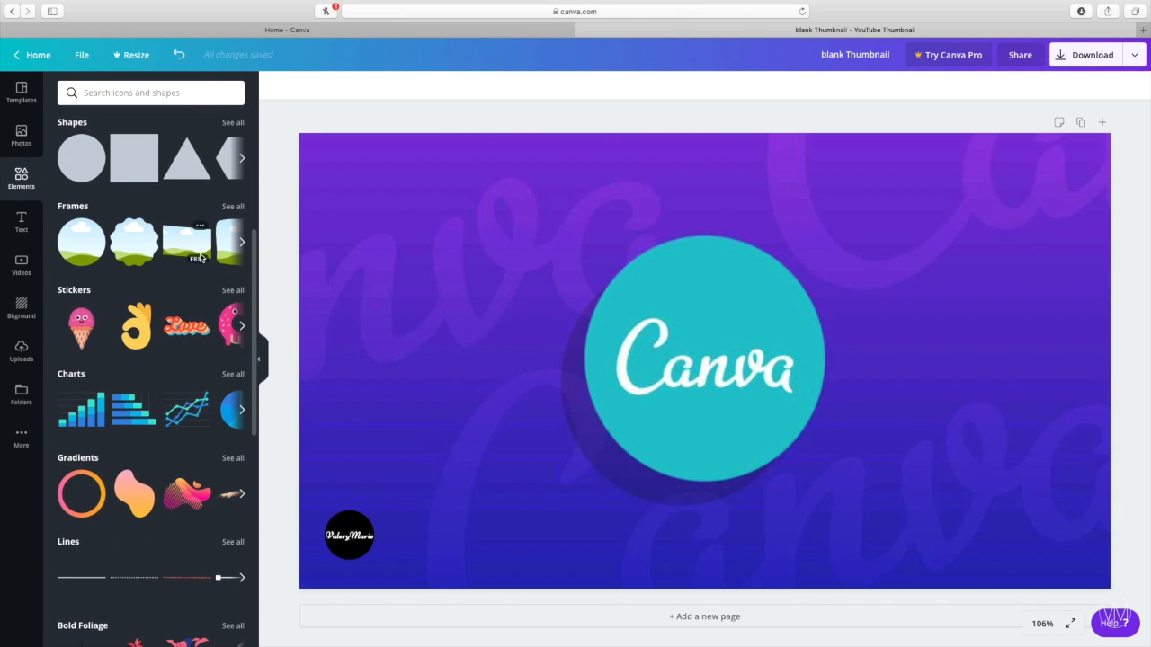
{"action": "scroll", "coordinate": [198, 258], "scroll_direction": "down", "scroll_amount": 1}
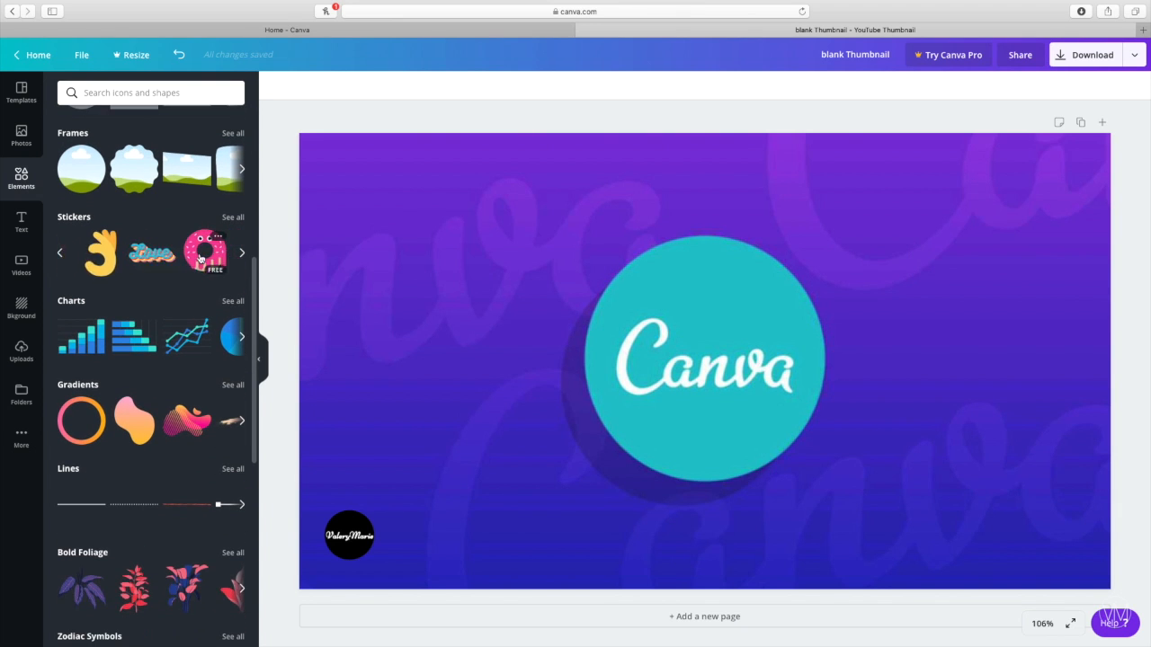
{"action": "scroll", "coordinate": [198, 254], "scroll_direction": "up", "scroll_amount": 2}
{"action": "left_click", "coordinate": [81, 217]}
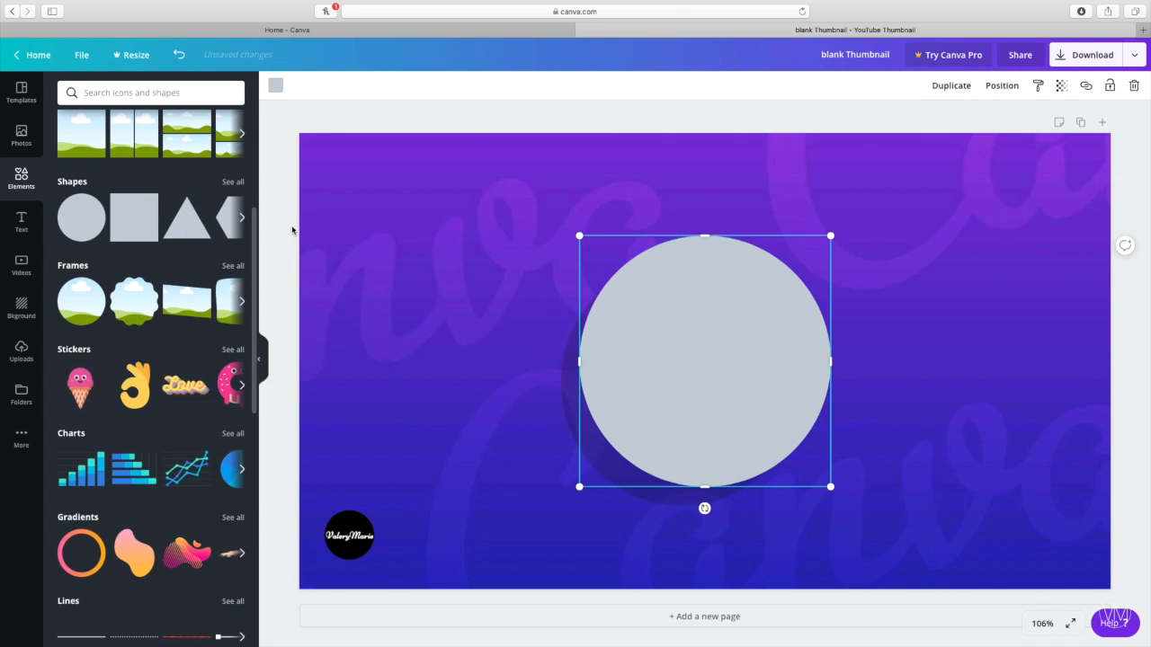
Enlarge the circle to about 634 × 634 and place it slightly left of the page centre.
{"action": "left_click_drag", "start_coordinate": [837, 234], "coordinate": [912, 194]}
{"action": "left_click_drag", "start_coordinate": [769, 266], "coordinate": [754, 278]}
{"action": "left_click_drag", "start_coordinate": [572, 480], "coordinate": [509, 544]}
{"action": "left_click_drag", "start_coordinate": [881, 187], "coordinate": [927, 172]}
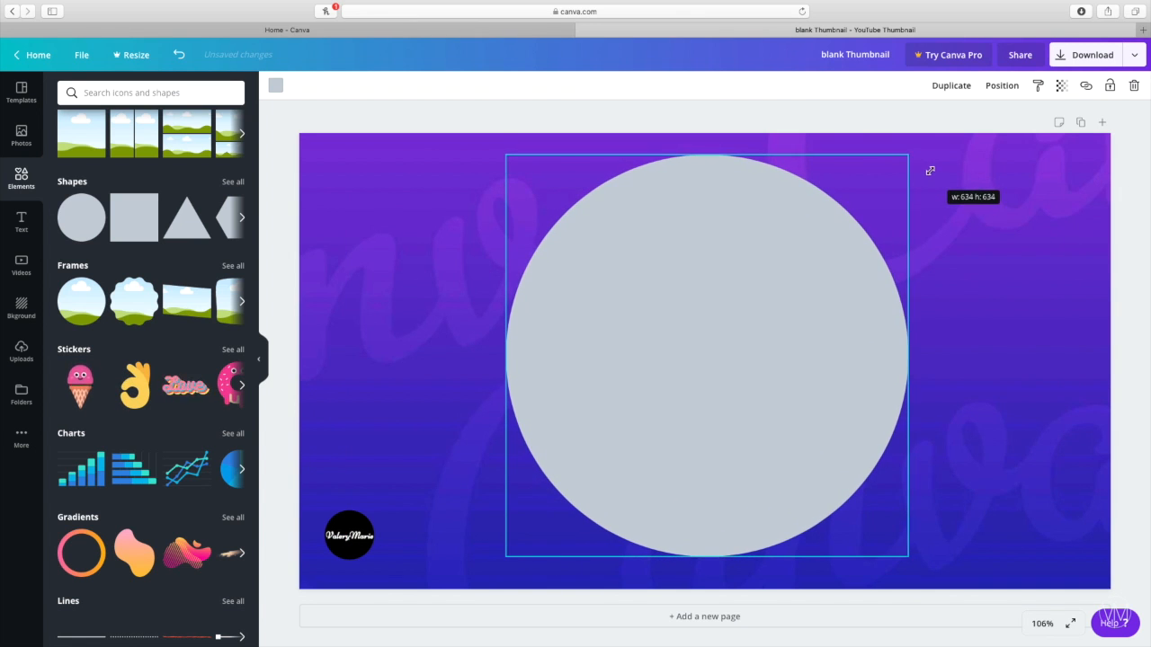
{"action": "left_click_drag", "start_coordinate": [773, 278], "coordinate": [720, 298]}
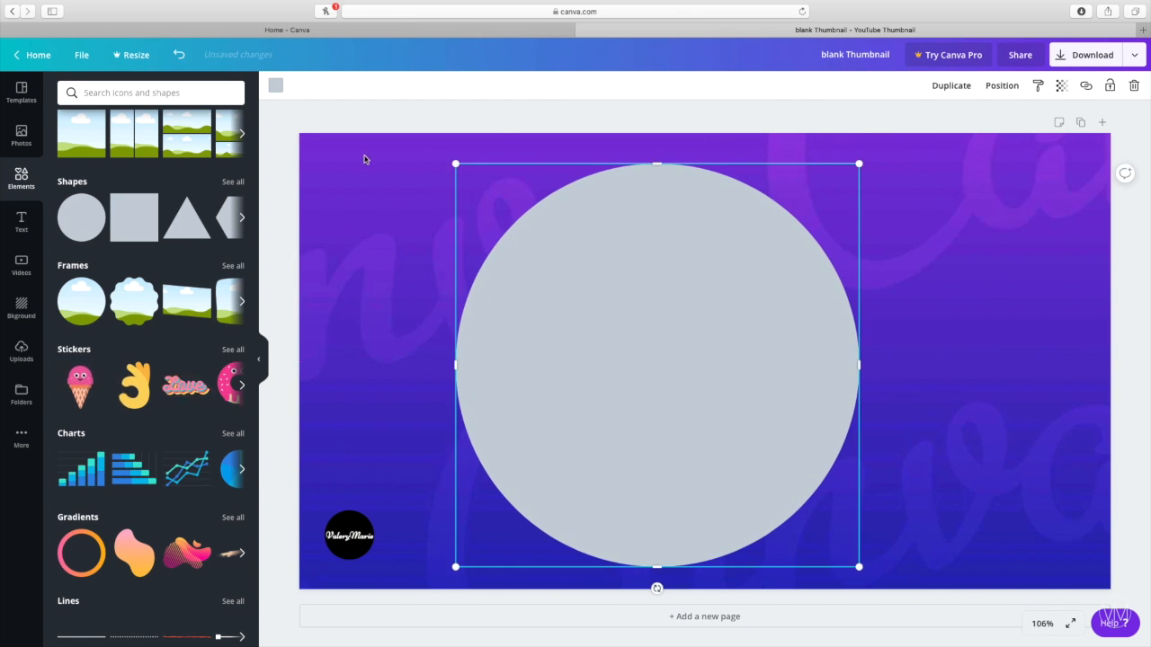
Fill the circle with white, then enlarge it slightly and shift it further left.
{"action": "left_click", "coordinate": [275, 86]}
{"action": "left_click", "coordinate": [133, 206]}
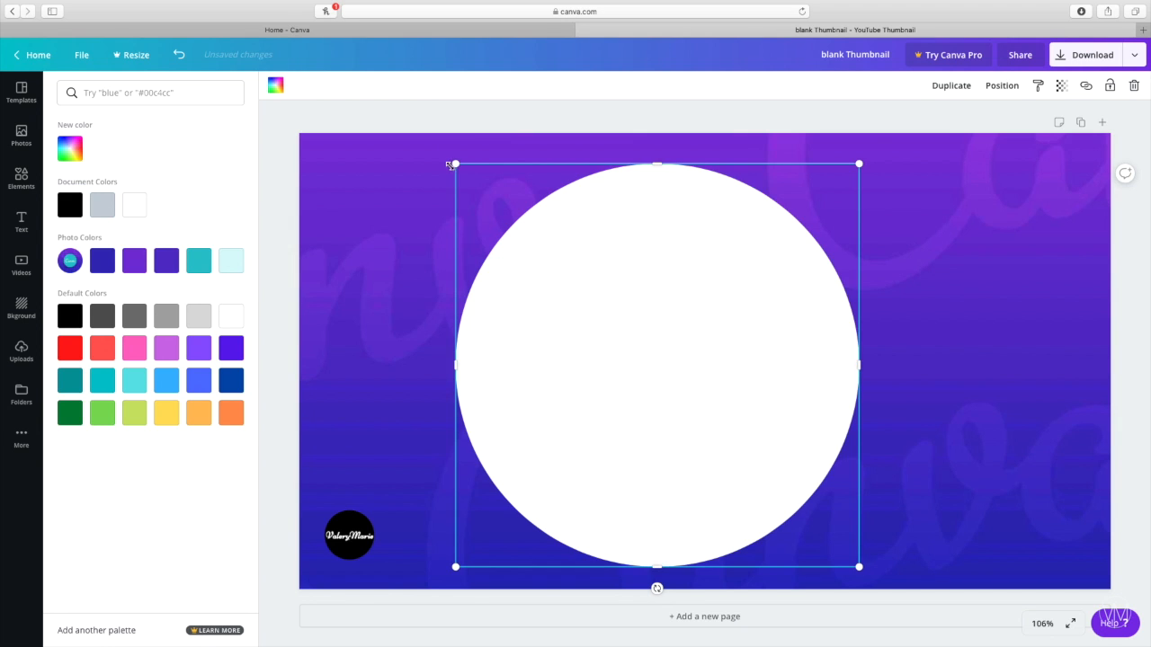
{"action": "left_click_drag", "start_coordinate": [454, 162], "coordinate": [448, 156]}
{"action": "left_click_drag", "start_coordinate": [860, 567], "coordinate": [885, 576]}
{"action": "left_click_drag", "start_coordinate": [712, 451], "coordinate": [680, 449]}
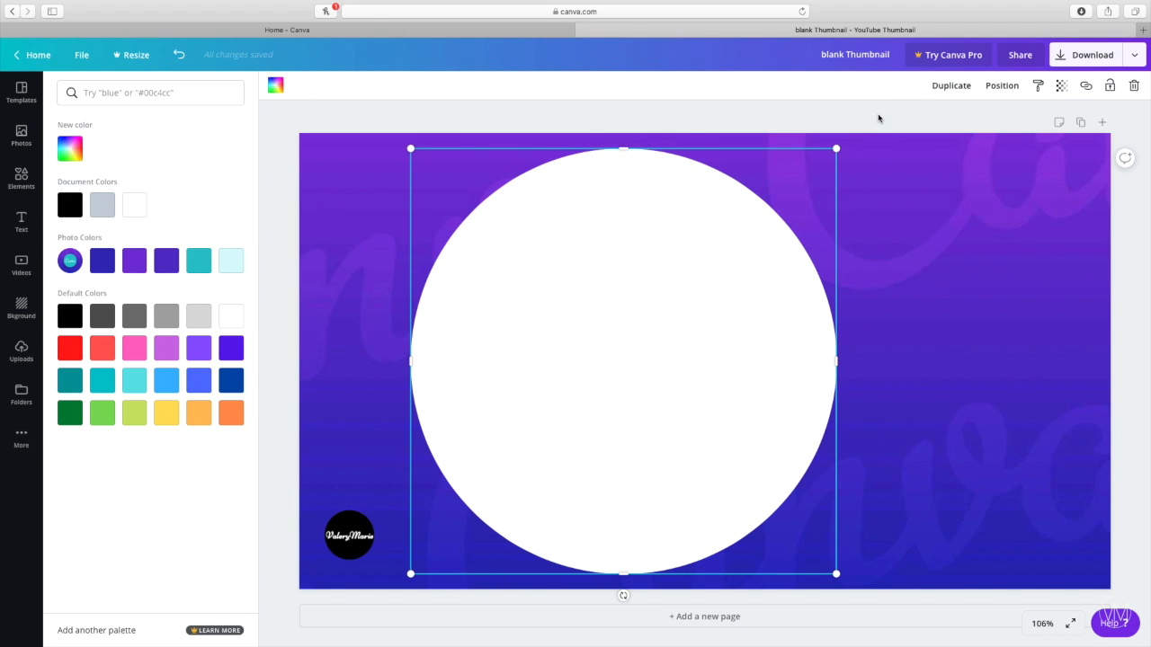
Enlarge the white circle a little more and nudge it so it nearly fills the page height.
{"action": "left_click", "coordinate": [884, 249]}
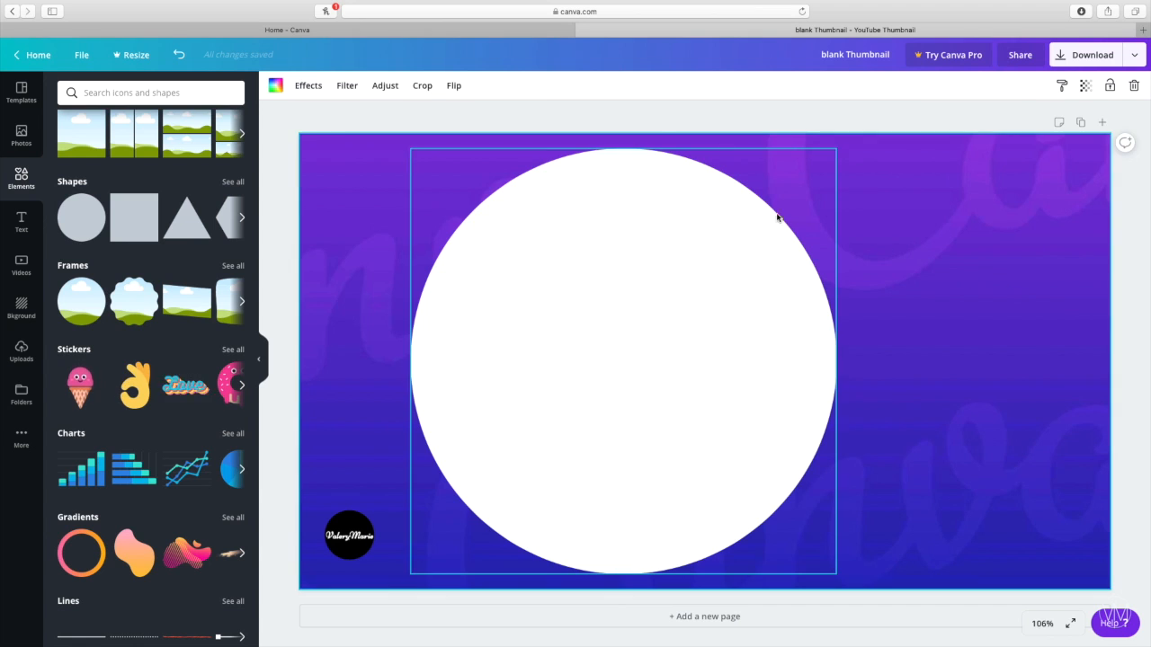
{"action": "left_click", "coordinate": [674, 358]}
{"action": "left_click_drag", "start_coordinate": [839, 149], "coordinate": [842, 144]}
{"action": "left_click_drag", "start_coordinate": [410, 146], "coordinate": [407, 141]}
{"action": "left_click", "coordinate": [920, 289]}
{"action": "left_click_drag", "start_coordinate": [735, 319], "coordinate": [730, 320]}
{"action": "left_click", "coordinate": [899, 287]}
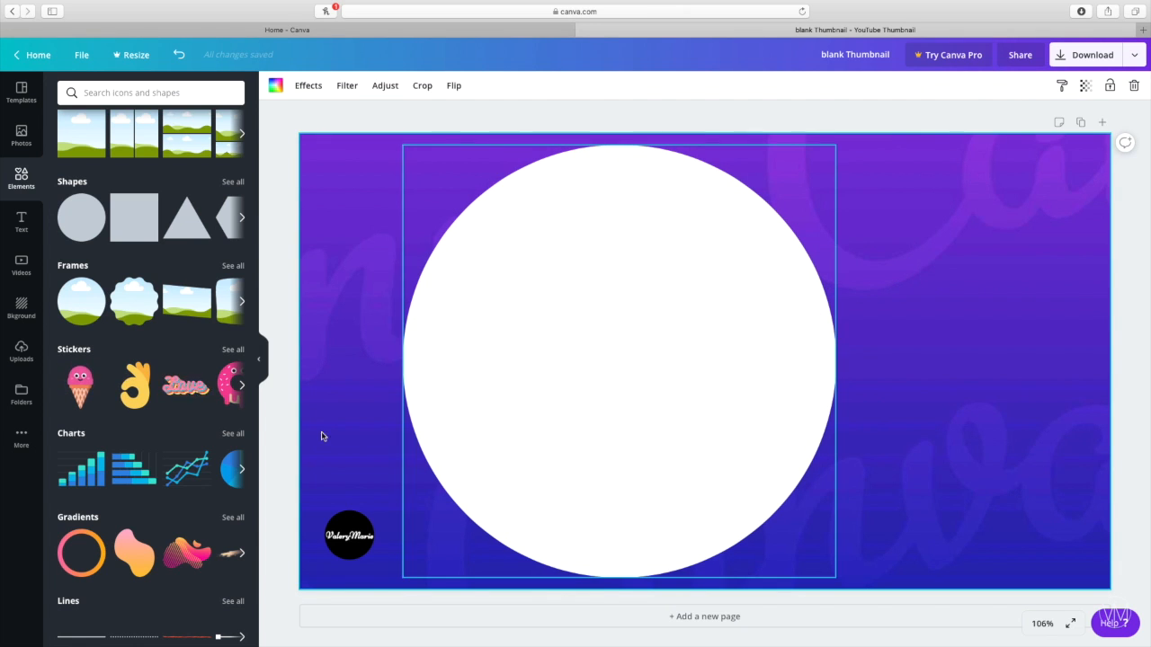
Add a second, smaller circle in the page's upper-right area and fill it with white.
{"action": "left_click", "coordinate": [82, 219]}
{"action": "left_click_drag", "start_coordinate": [738, 367], "coordinate": [997, 288]}
{"action": "left_click", "coordinate": [275, 85]}
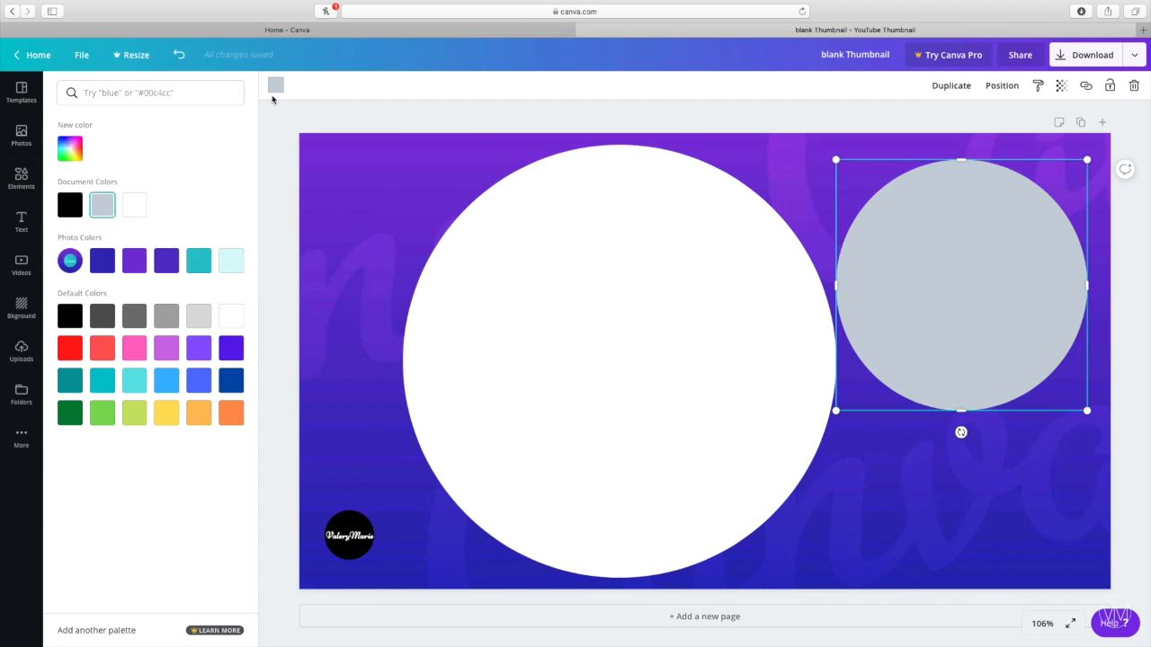
{"action": "left_click", "coordinate": [135, 205]}
Add a heading text box and move it into the large white circle.
{"action": "left_click", "coordinate": [22, 222]}
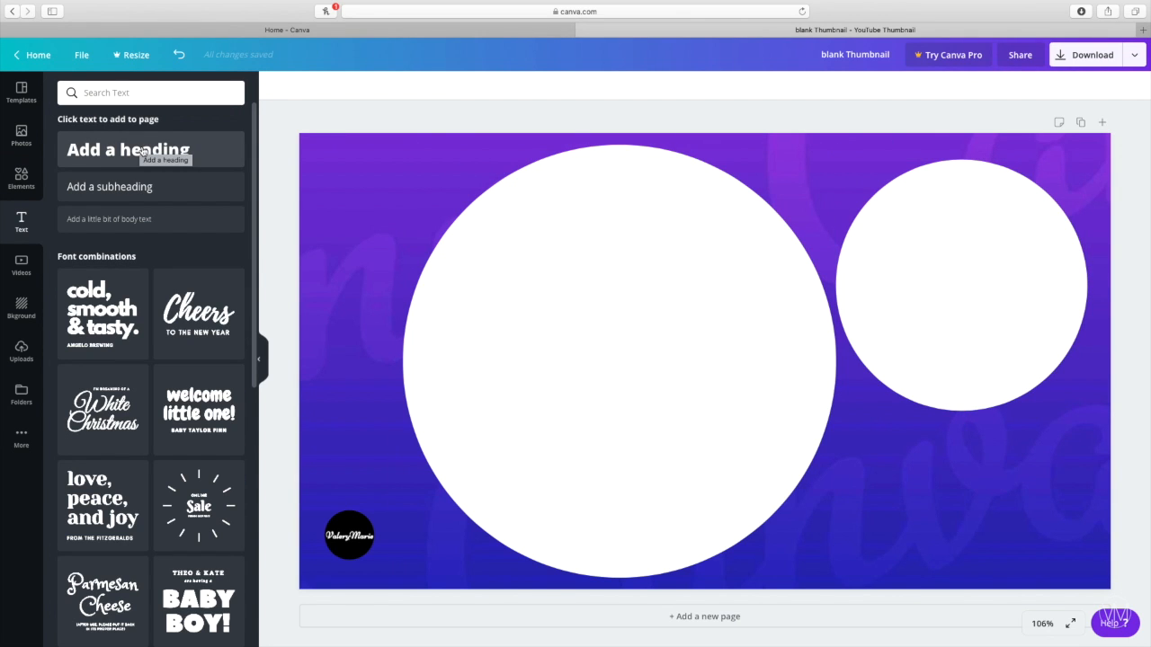
{"action": "scroll", "coordinate": [141, 152], "scroll_direction": "down", "scroll_amount": 5}
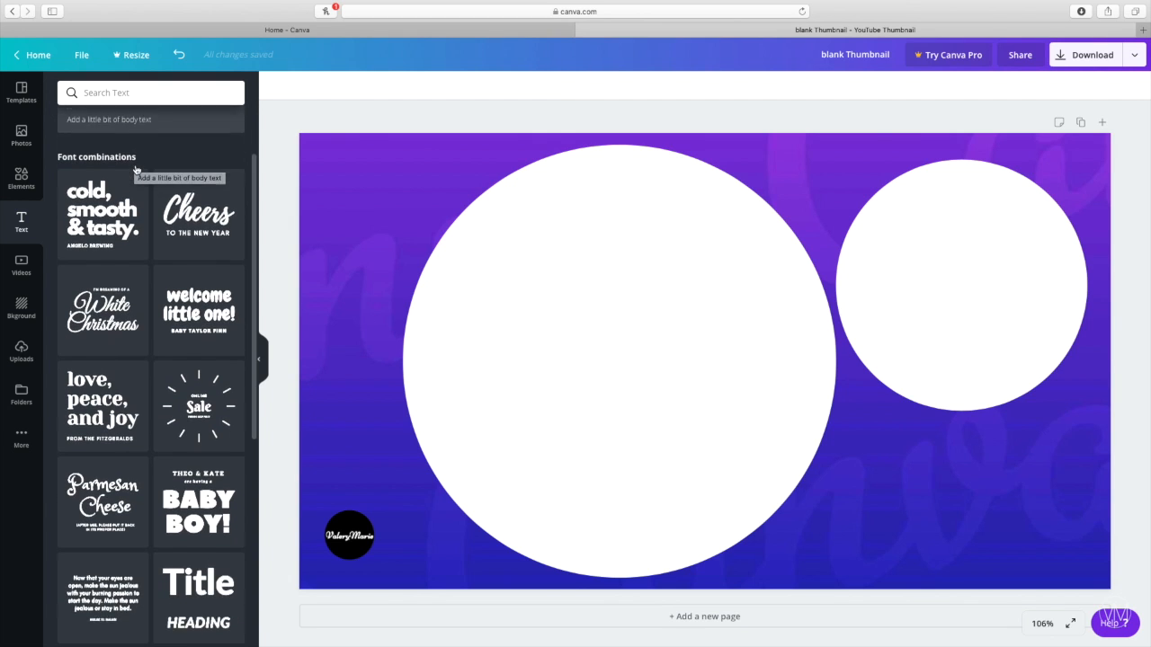
{"action": "scroll", "coordinate": [135, 168], "scroll_direction": "down", "scroll_amount": 3}
{"action": "scroll", "coordinate": [133, 168], "scroll_direction": "up", "scroll_amount": 5}
{"action": "scroll", "coordinate": [135, 162], "scroll_direction": "up", "scroll_amount": 3}
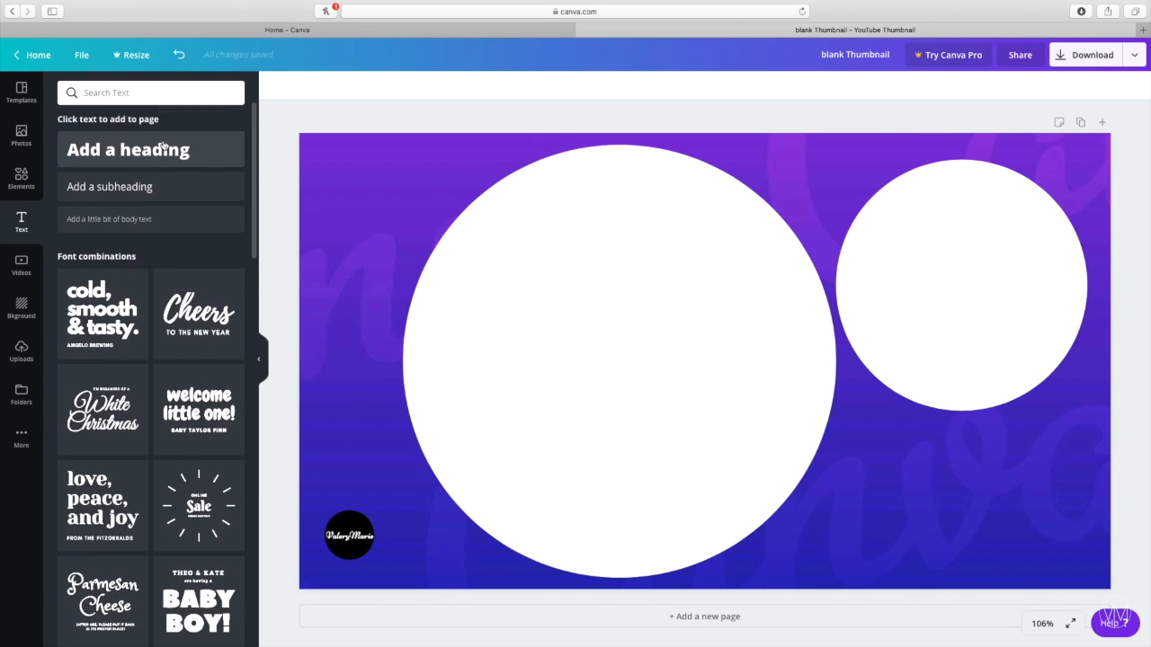
{"action": "left_click", "coordinate": [156, 151]}
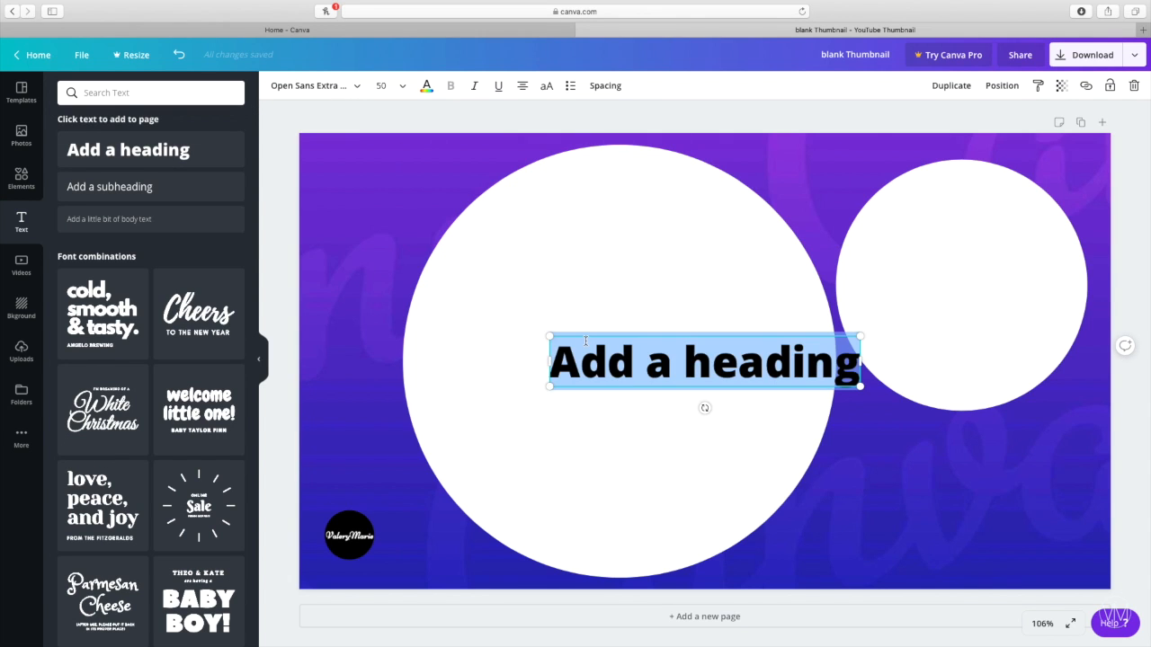
{"action": "left_click_drag", "start_coordinate": [636, 368], "coordinate": [545, 370]}
Add a subheading text box inside the small white circle and fit its width to the circle.
{"action": "left_click_drag", "start_coordinate": [225, 185], "coordinate": [973, 319]}
{"action": "left_click_drag", "start_coordinate": [803, 263], "coordinate": [835, 268]}
{"action": "left_click_drag", "start_coordinate": [1108, 267], "coordinate": [1085, 270]}
Enlarge the heading to span the large circle and replace its text with "HOW TO MAKE CUSTOM YOUTUBE THUMBNAILS".
{"action": "left_click", "coordinate": [710, 349]}
{"action": "left_click_drag", "start_coordinate": [797, 333], "coordinate": [834, 321]}
{"action": "left_click_drag", "start_coordinate": [464, 318], "coordinate": [814, 377]}
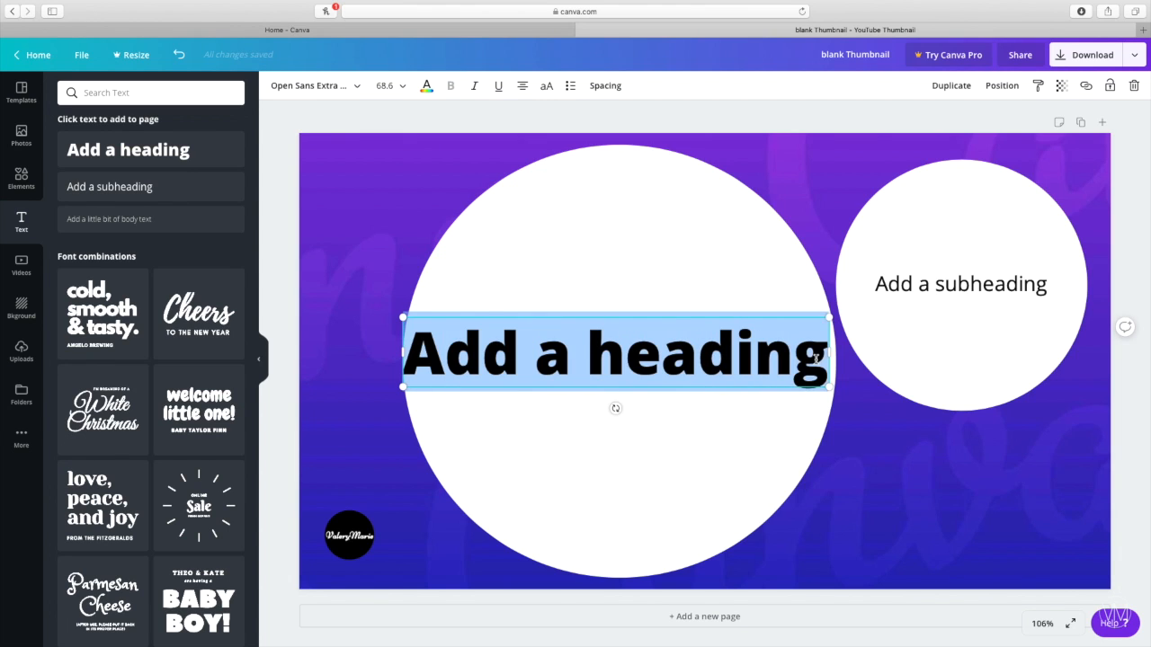
{"action": "type", "text": "HOW TO"}
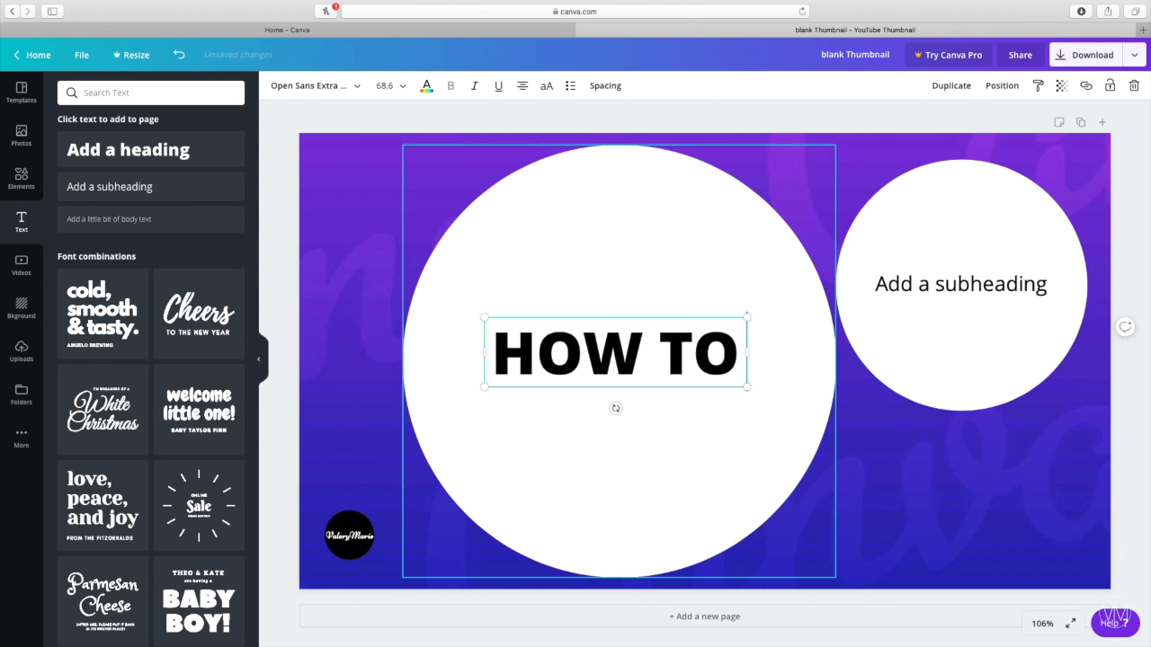
{"action": "type", "text": " MAKE CUSTOM Y"}
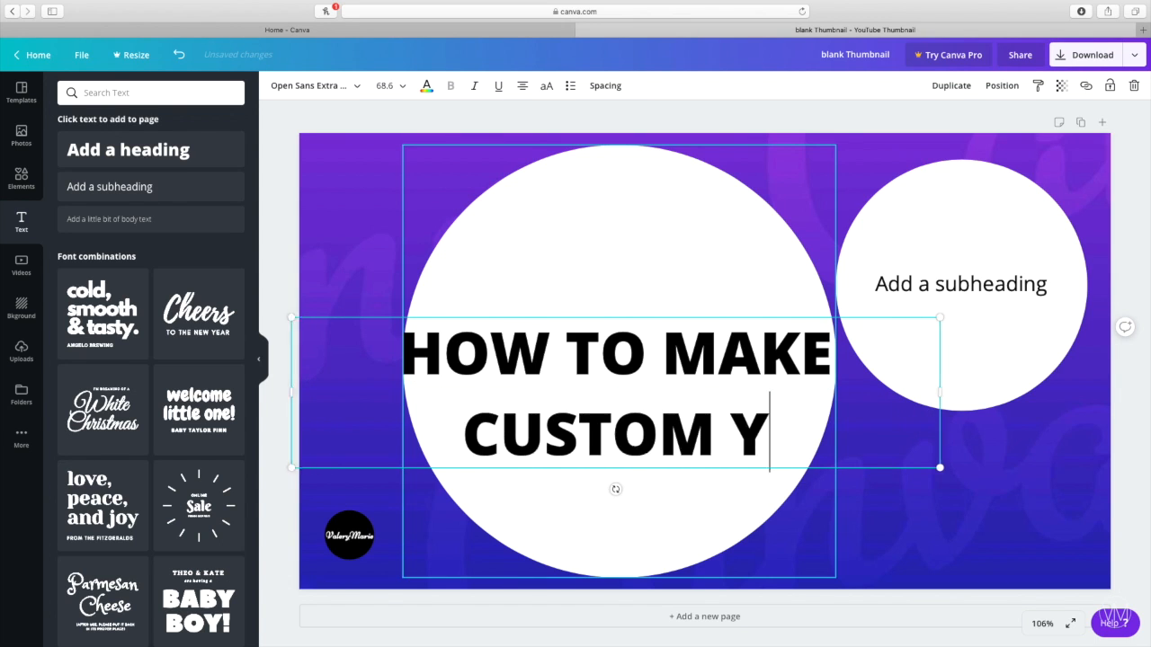
{"action": "type", "text": "OUTUBE THUMBNAILS"}
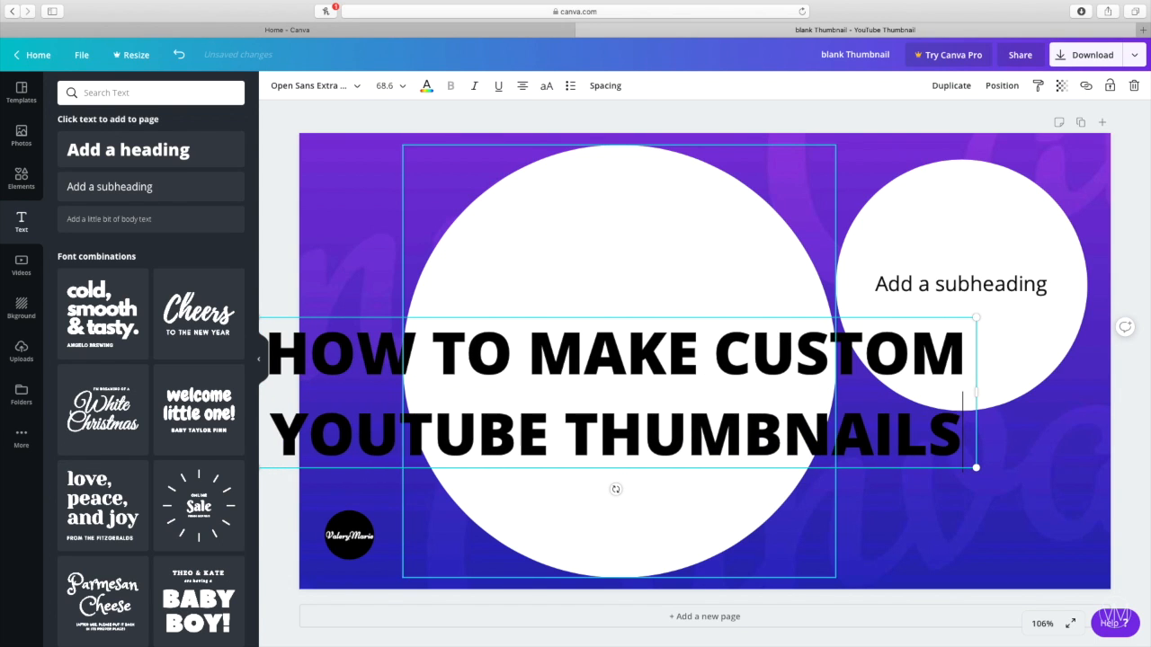
Scale the heading down to the large circle's width and center it within the circle.
{"action": "left_click_drag", "start_coordinate": [975, 317], "coordinate": [836, 346]}
{"action": "left_click_drag", "start_coordinate": [710, 442], "coordinate": [788, 417]}
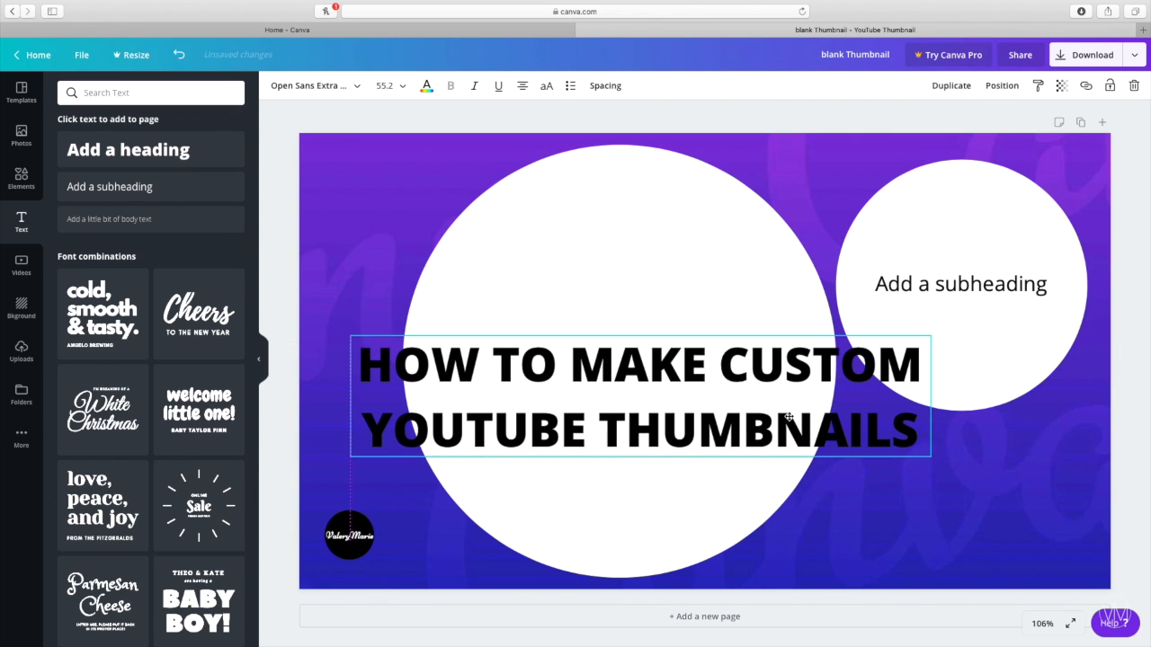
{"action": "left_click_drag", "start_coordinate": [352, 336], "coordinate": [410, 335]}
{"action": "left_click_drag", "start_coordinate": [929, 348], "coordinate": [835, 367]}
{"action": "left_click_drag", "start_coordinate": [617, 409], "coordinate": [615, 367]}
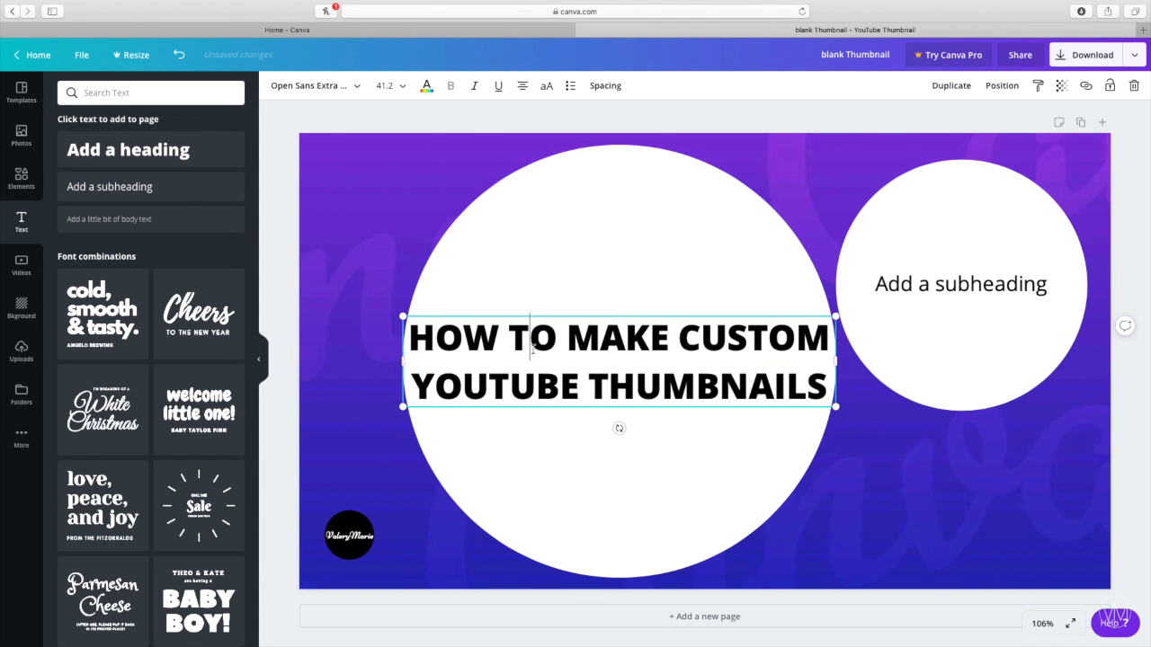
Change the font of the whole heading to Antonio Bold.
{"action": "left_click_drag", "start_coordinate": [422, 340], "coordinate": [814, 379]}
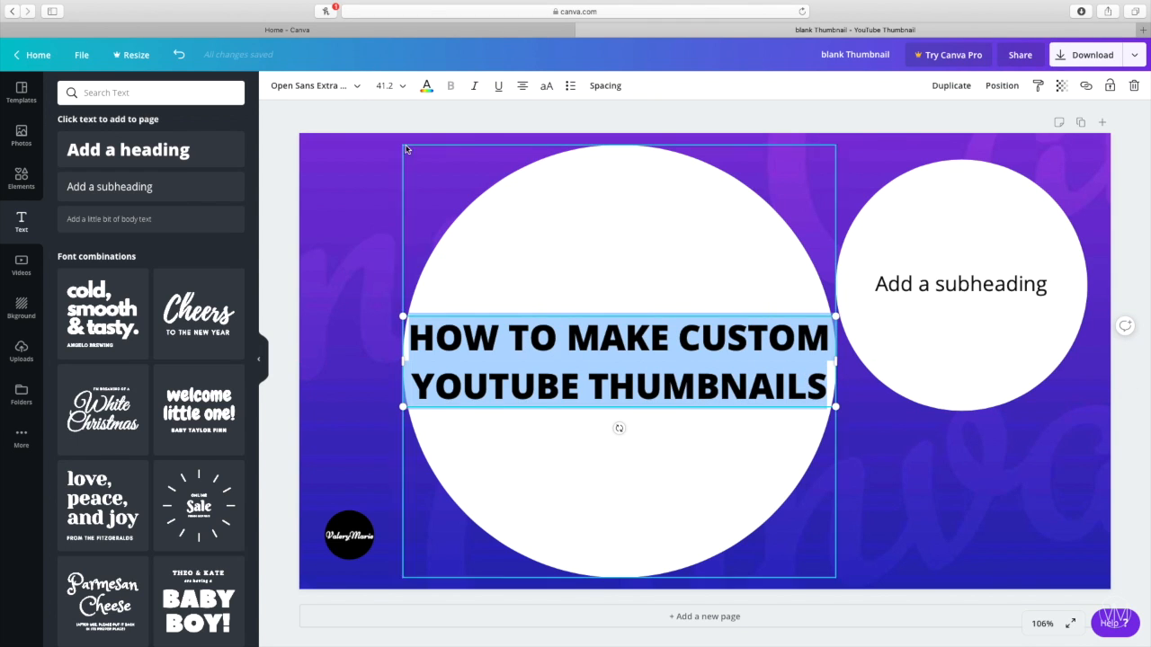
{"action": "left_click", "coordinate": [353, 87]}
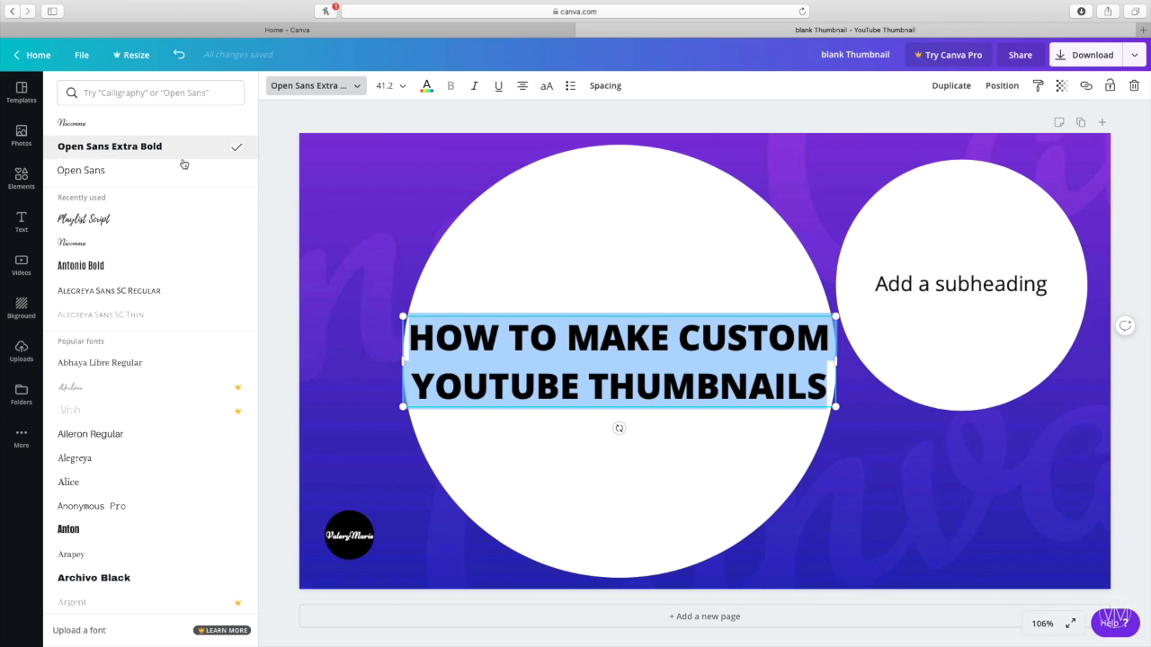
{"action": "scroll", "coordinate": [167, 318], "scroll_direction": "down", "scroll_amount": 2}
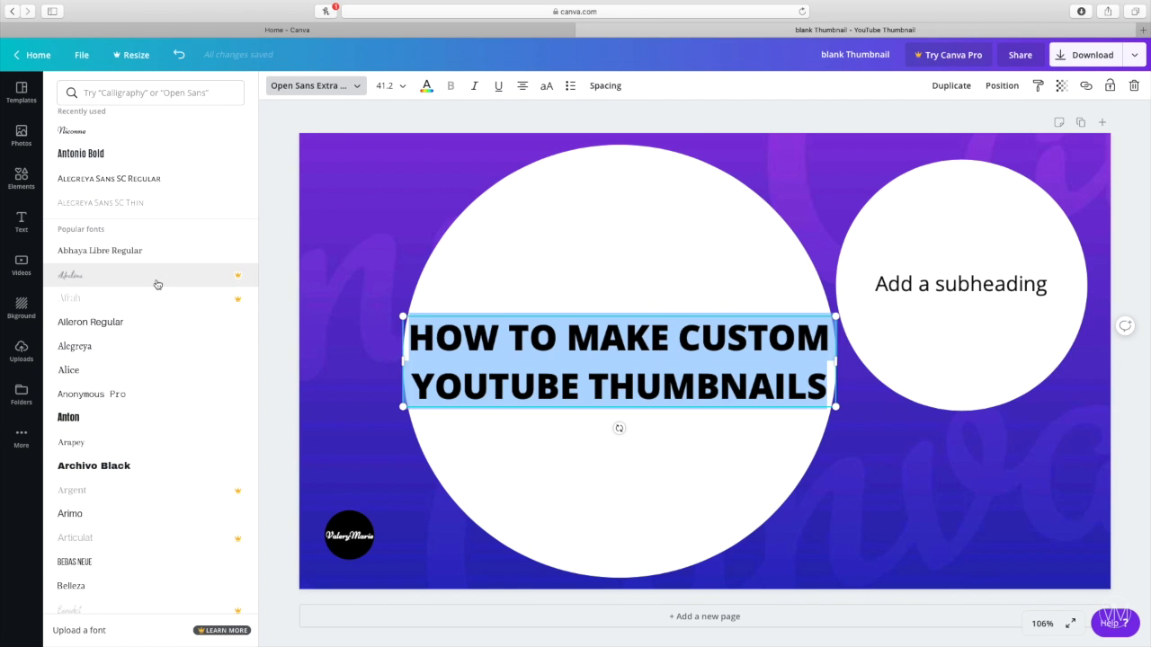
{"action": "scroll", "coordinate": [157, 297], "scroll_direction": "down", "scroll_amount": 1}
{"action": "scroll", "coordinate": [158, 297], "scroll_direction": "down", "scroll_amount": 5}
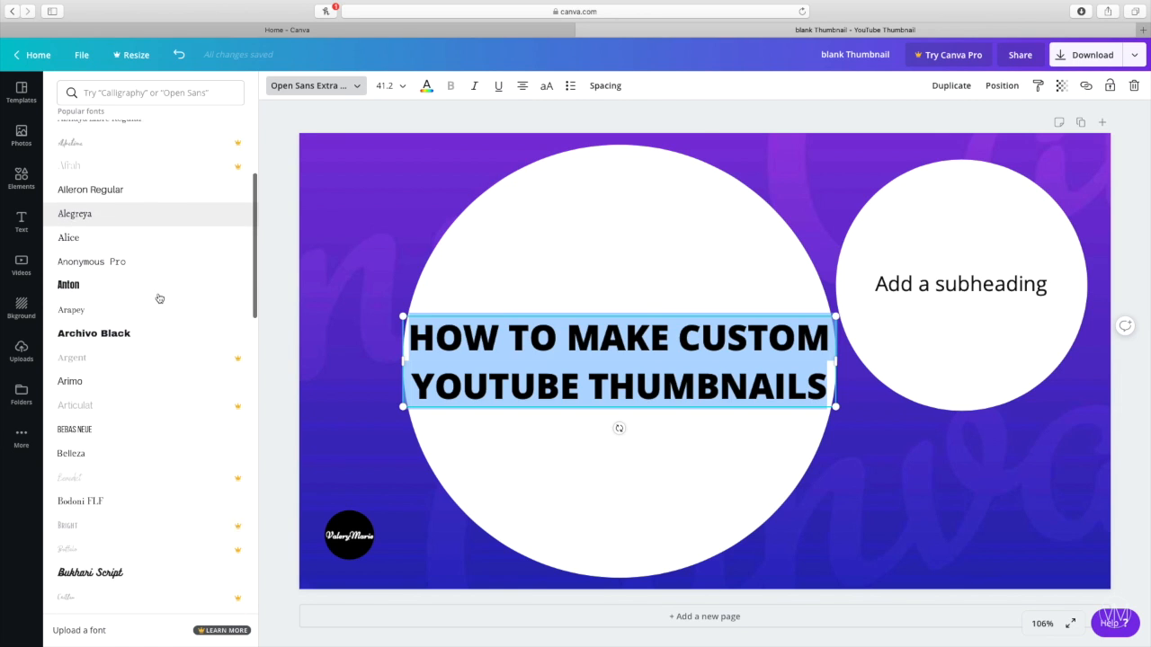
{"action": "scroll", "coordinate": [159, 298], "scroll_direction": "up", "scroll_amount": 8}
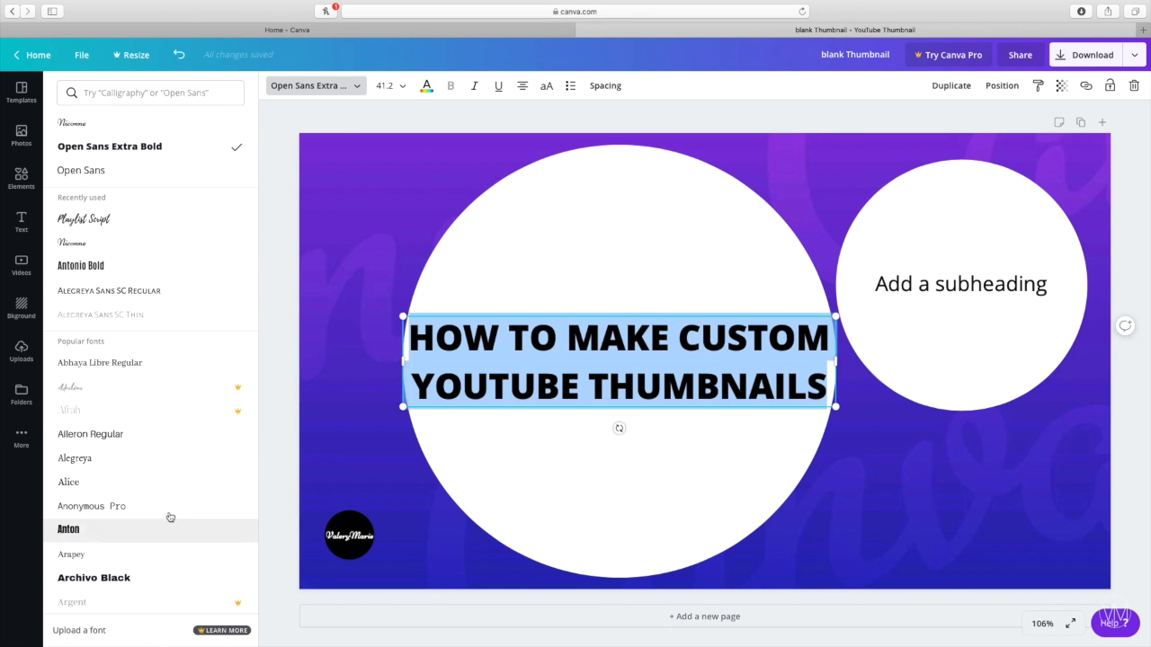
{"action": "left_click", "coordinate": [145, 270]}
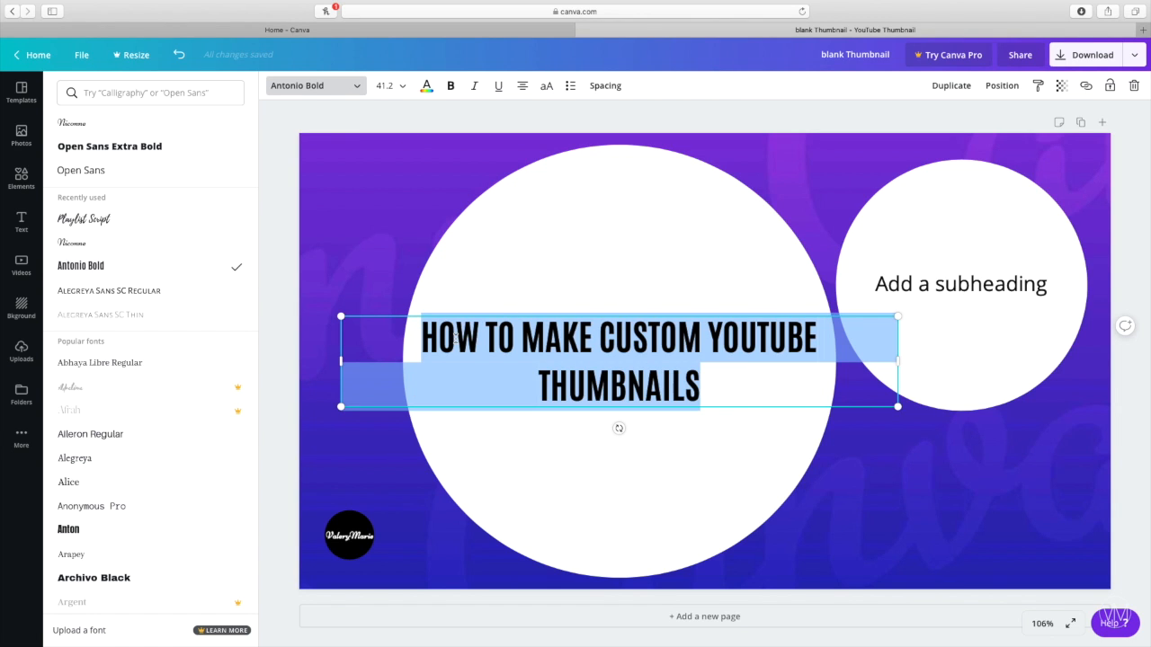
Set the heading's font size to 64.
{"action": "left_click", "coordinate": [389, 84]}
{"action": "type", "text": "64"}
{"action": "key", "text": "Return"}
{"action": "left_click", "coordinate": [548, 206]}
{"action": "left_click", "coordinate": [620, 348]}
Shrink the heading and narrow its text box so that two lines fit inside the large circle.
{"action": "left_click_drag", "start_coordinate": [976, 317], "coordinate": [808, 309]}
{"action": "left_click_drag", "start_coordinate": [609, 404], "coordinate": [693, 391]}
{"action": "left_click_drag", "start_coordinate": [346, 332], "coordinate": [403, 343]}
{"action": "left_click_drag", "start_coordinate": [538, 361], "coordinate": [569, 373]}
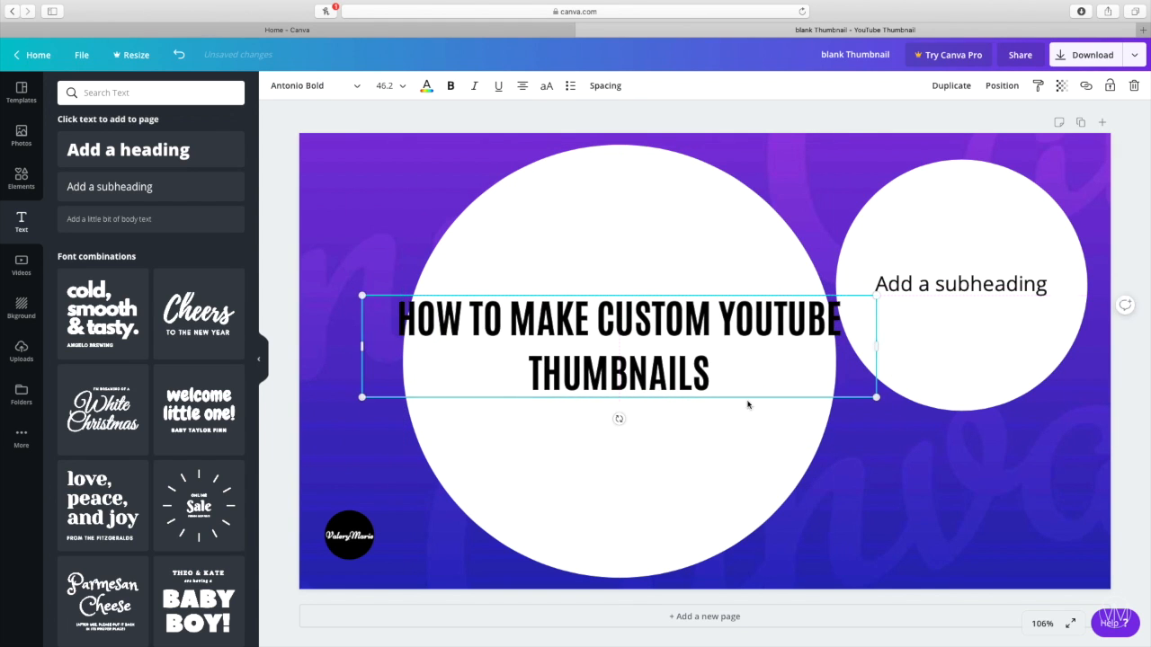
{"action": "left_click_drag", "start_coordinate": [875, 344], "coordinate": [814, 342]}
{"action": "left_click_drag", "start_coordinate": [357, 354], "coordinate": [411, 340]}
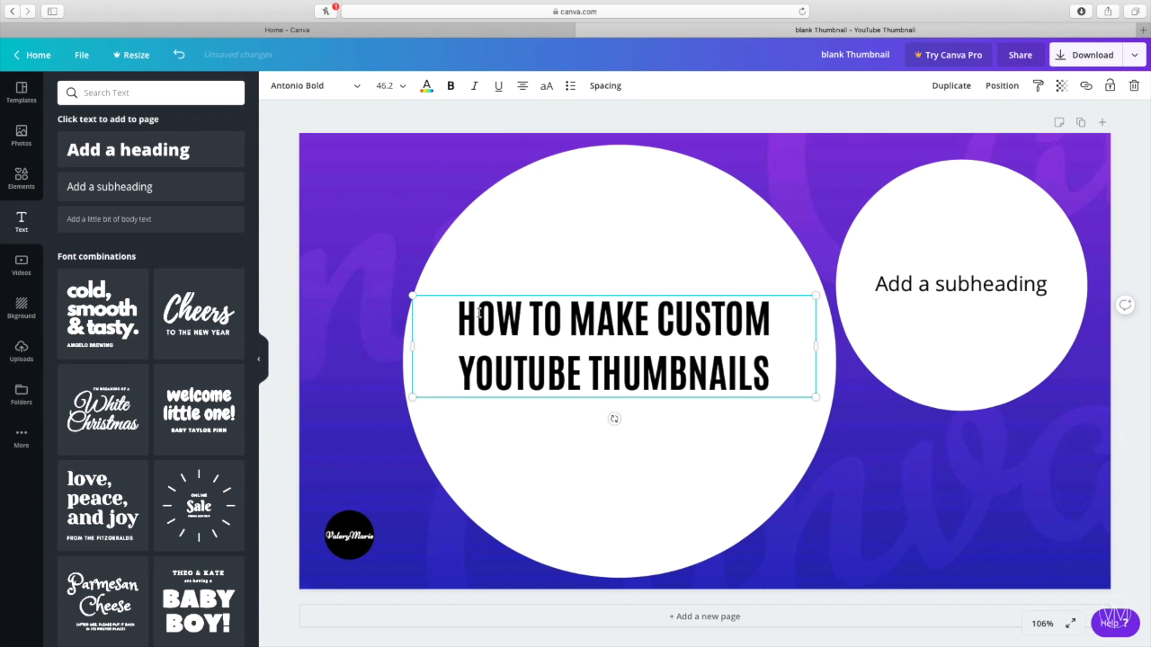
Set the heading's font size to 72 and move the text up to the middle of the large circle.
{"action": "left_click_drag", "start_coordinate": [481, 317], "coordinate": [751, 370]}
{"action": "left_click", "coordinate": [392, 85]}
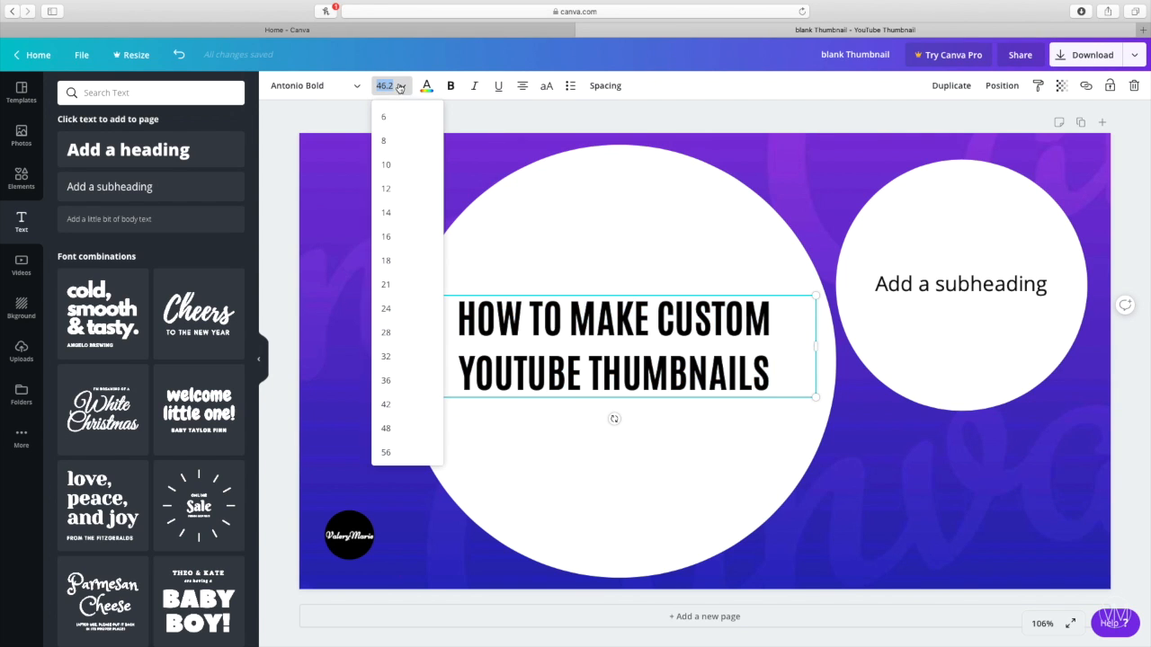
{"action": "scroll", "coordinate": [368, 406], "scroll_direction": "down", "scroll_amount": 2}
{"action": "left_click", "coordinate": [384, 405]}
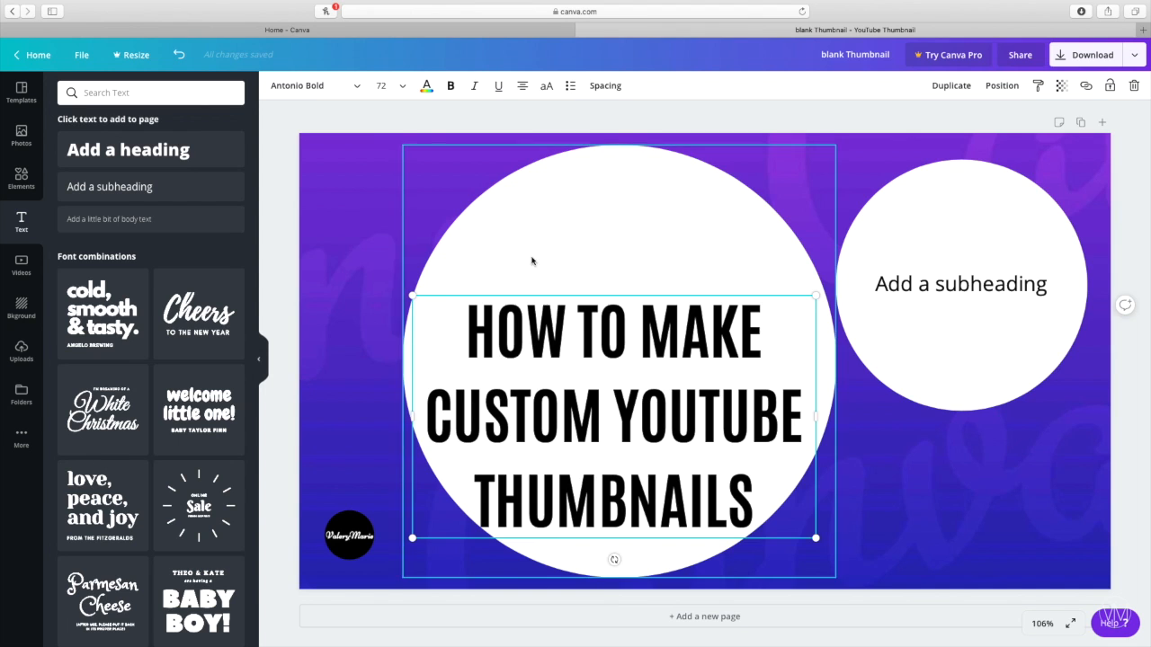
{"action": "left_click_drag", "start_coordinate": [552, 365], "coordinate": [561, 309]}
Replace the subheading text in the small circle with "CANVA TUTORIAL".
{"action": "left_click", "coordinate": [1023, 297]}
{"action": "left_click", "coordinate": [1029, 298]}
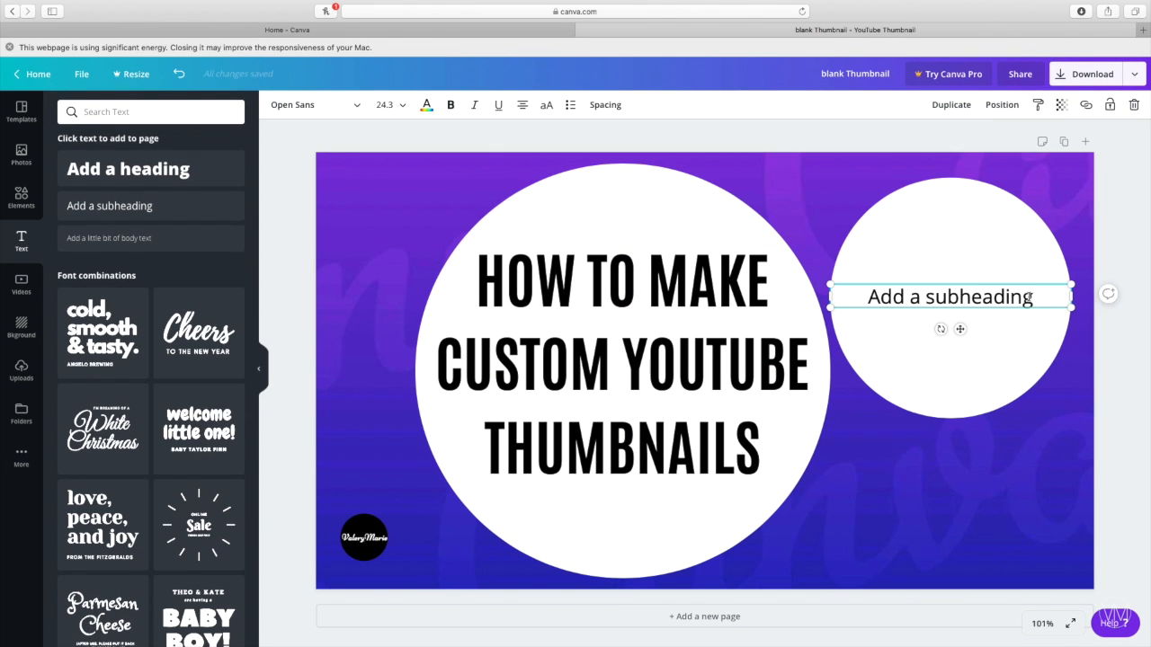
{"action": "left_click_drag", "start_coordinate": [1034, 299], "coordinate": [894, 300]}
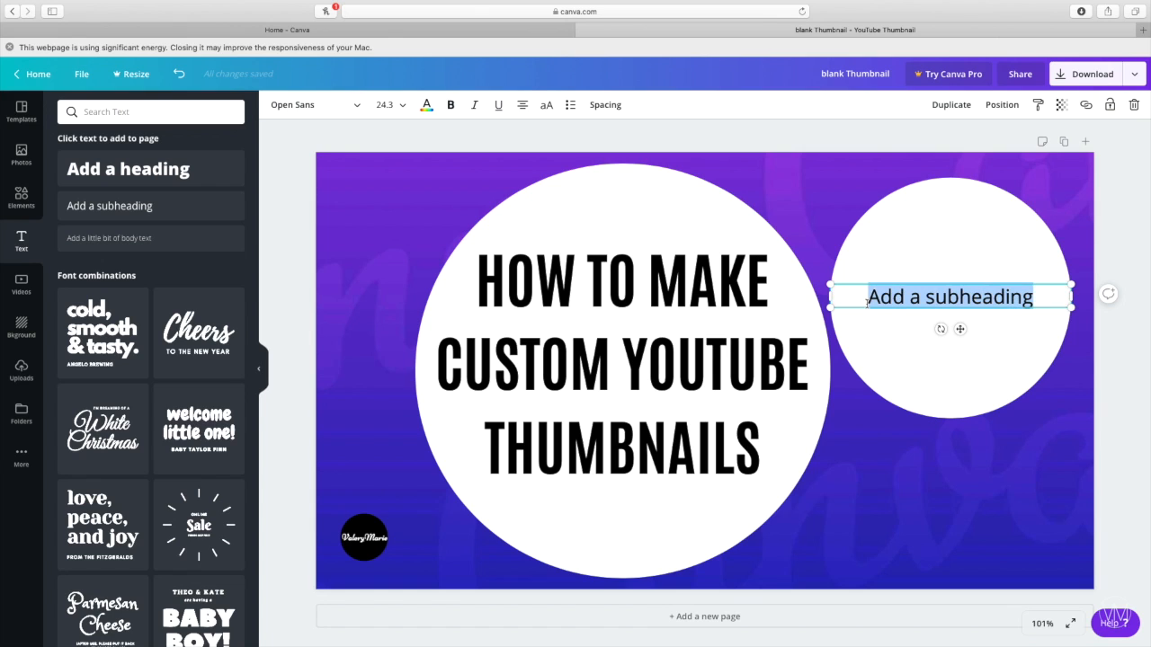
{"action": "type", "text": "CANVA"}
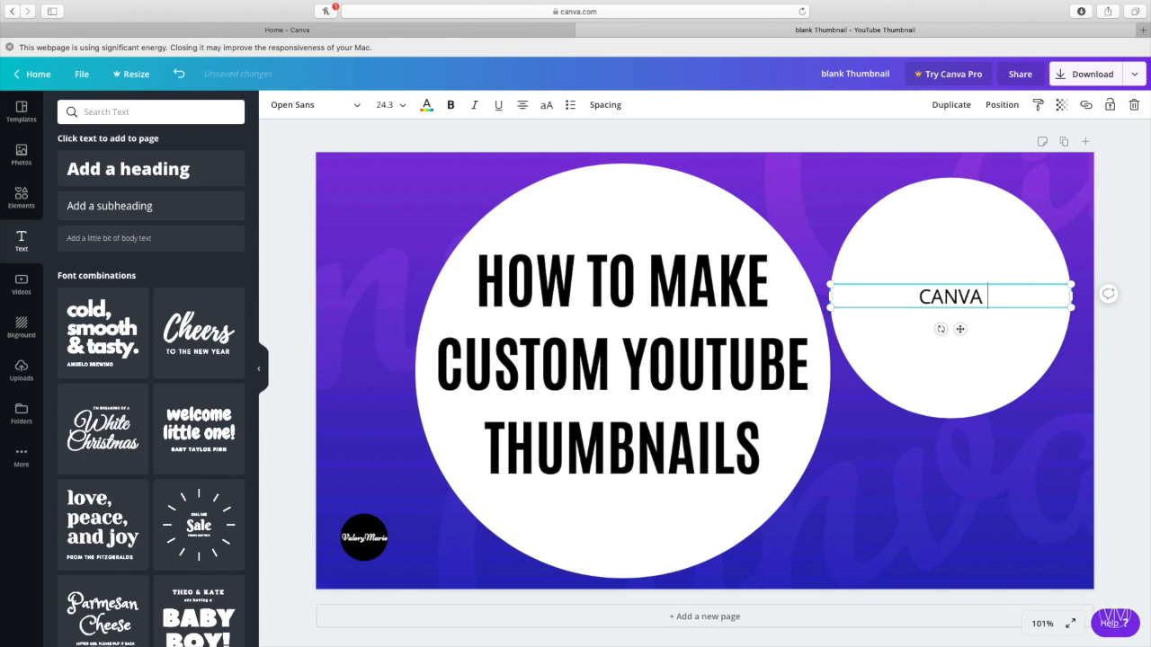
{"action": "type", "text": " TUTORIAL"}
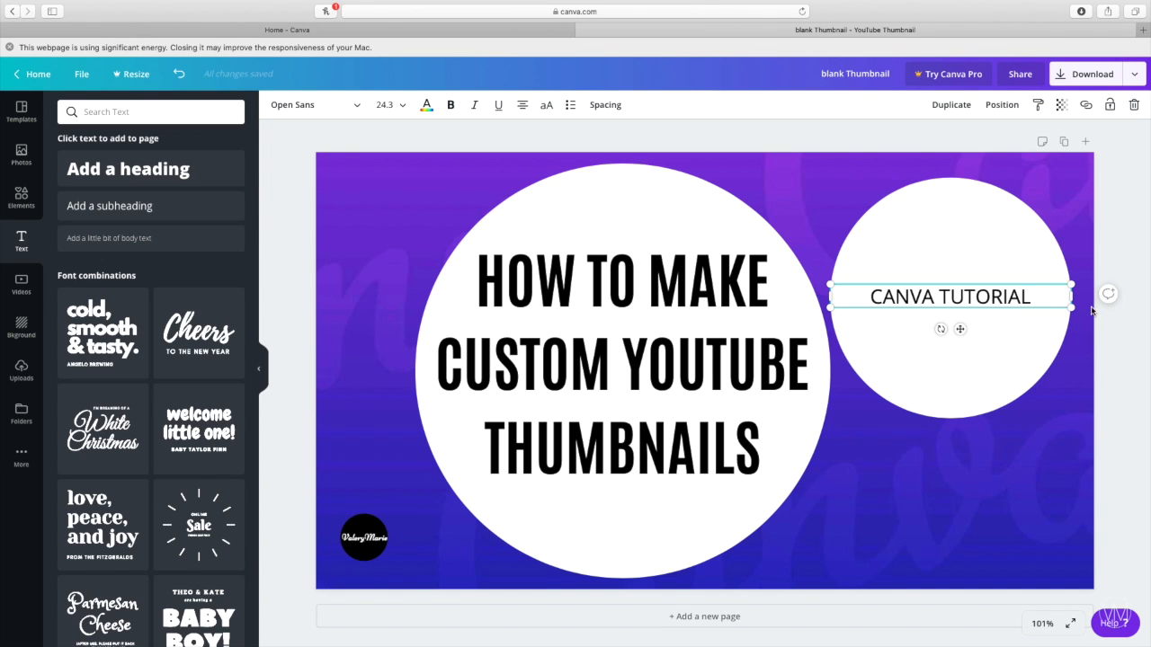
Narrow the "CANVA TUTORIAL" text box slightly and change its font to Playlist Script.
{"action": "left_click_drag", "start_coordinate": [1064, 297], "coordinate": [1052, 298]}
{"action": "left_click_drag", "start_coordinate": [829, 298], "coordinate": [1032, 298]}
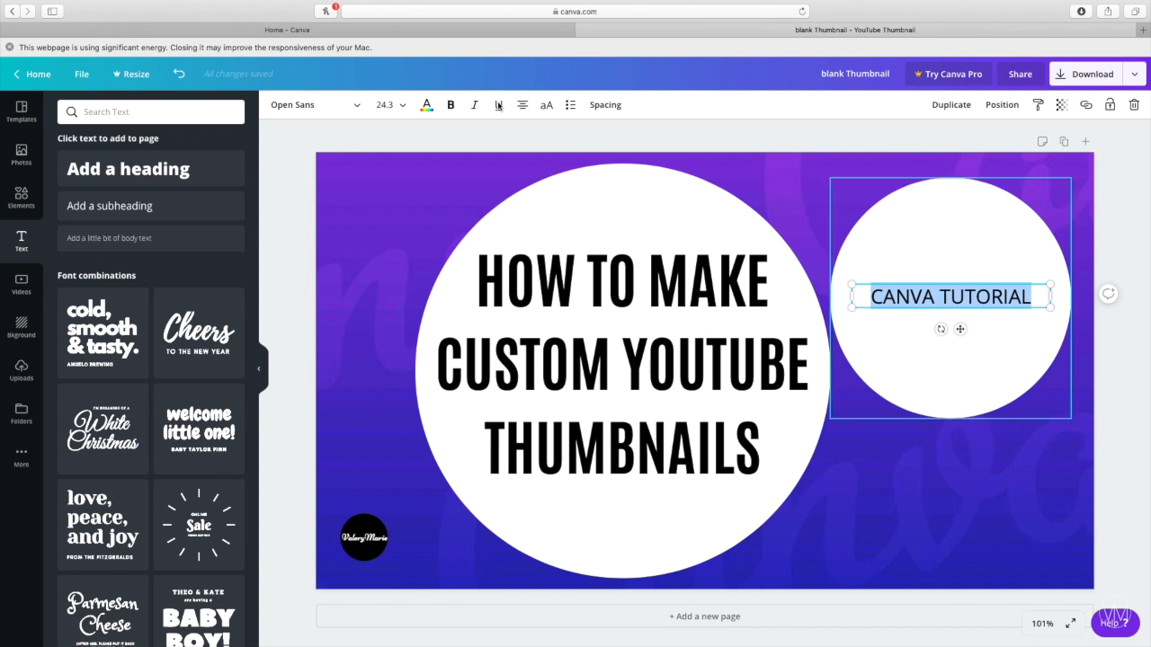
{"action": "left_click", "coordinate": [341, 108]}
{"action": "left_click", "coordinate": [193, 243]}
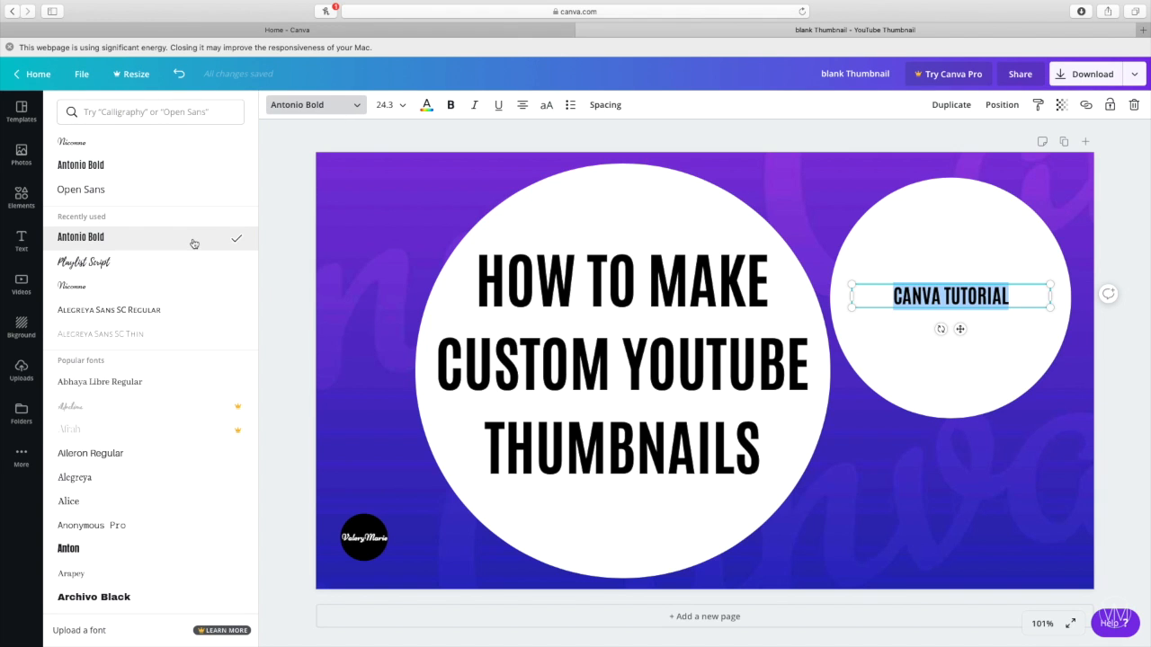
{"action": "left_click", "coordinate": [180, 289]}
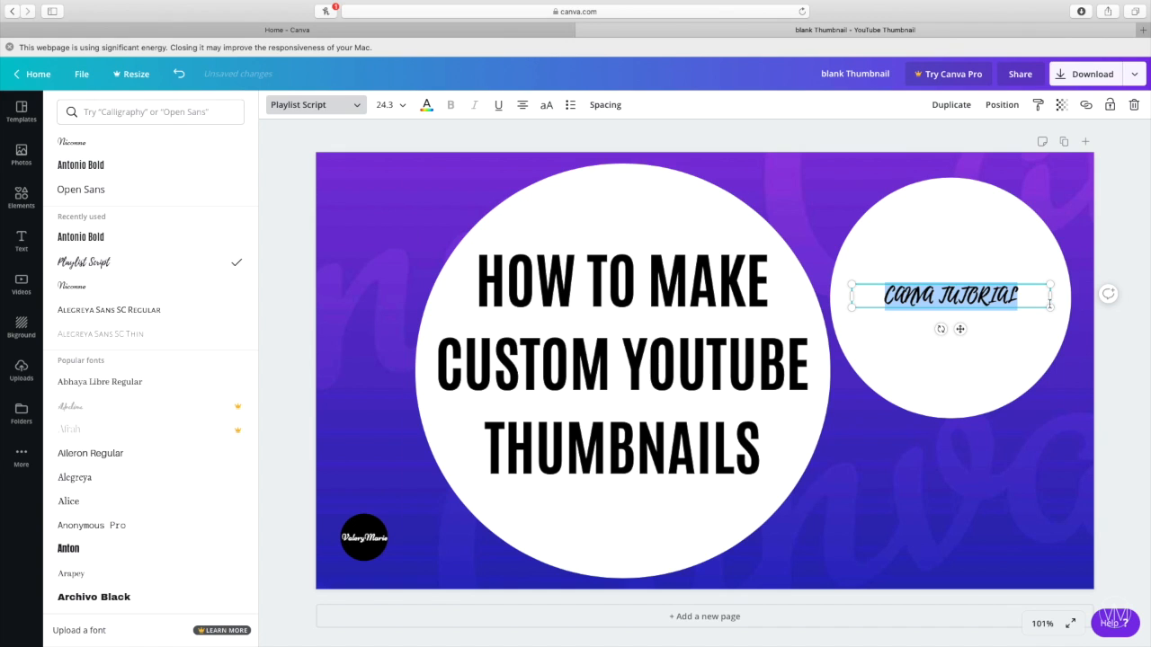
{"action": "left_click", "coordinate": [1025, 315]}
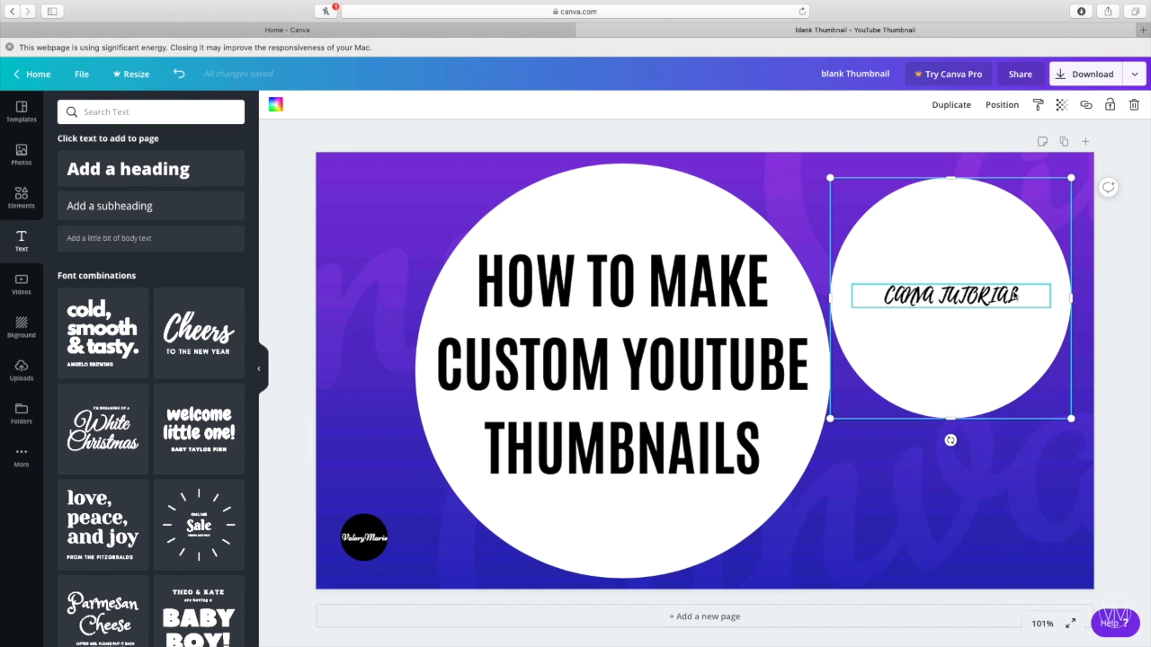
Set the "CANVA TUTORIAL" font size to 64 and center the two-line text in the small circle.
{"action": "left_click", "coordinate": [1039, 303]}
{"action": "left_click_drag", "start_coordinate": [1032, 300], "coordinate": [932, 296]}
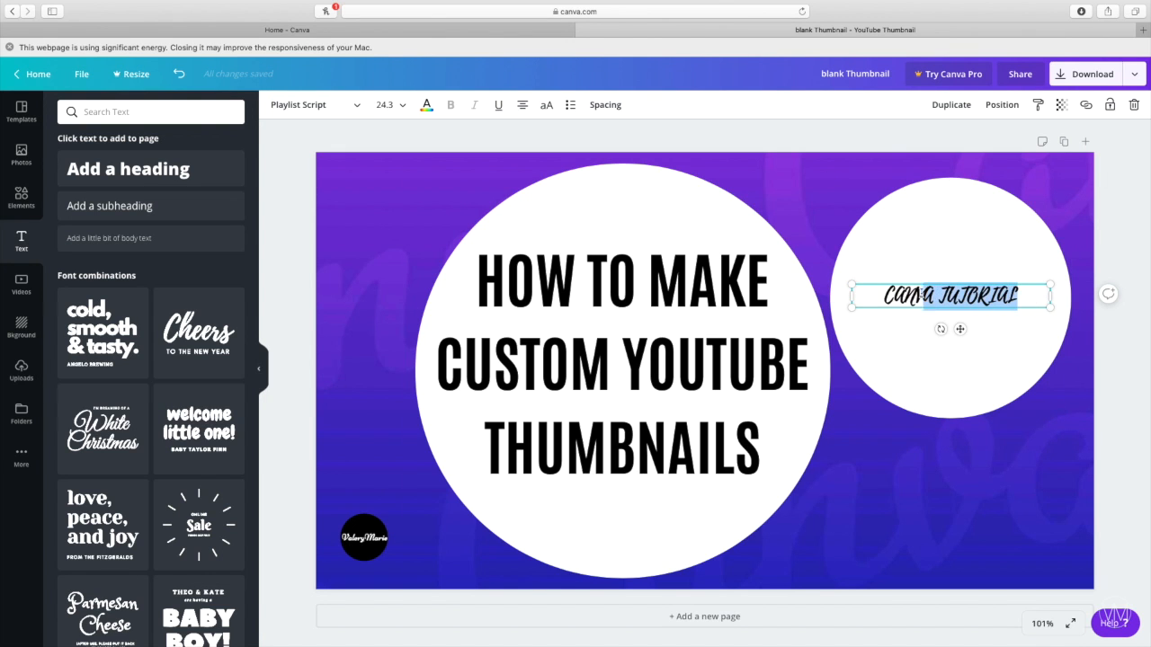
{"action": "left_click", "coordinate": [404, 108]}
{"action": "scroll", "coordinate": [403, 422], "scroll_direction": "down", "scroll_amount": 2}
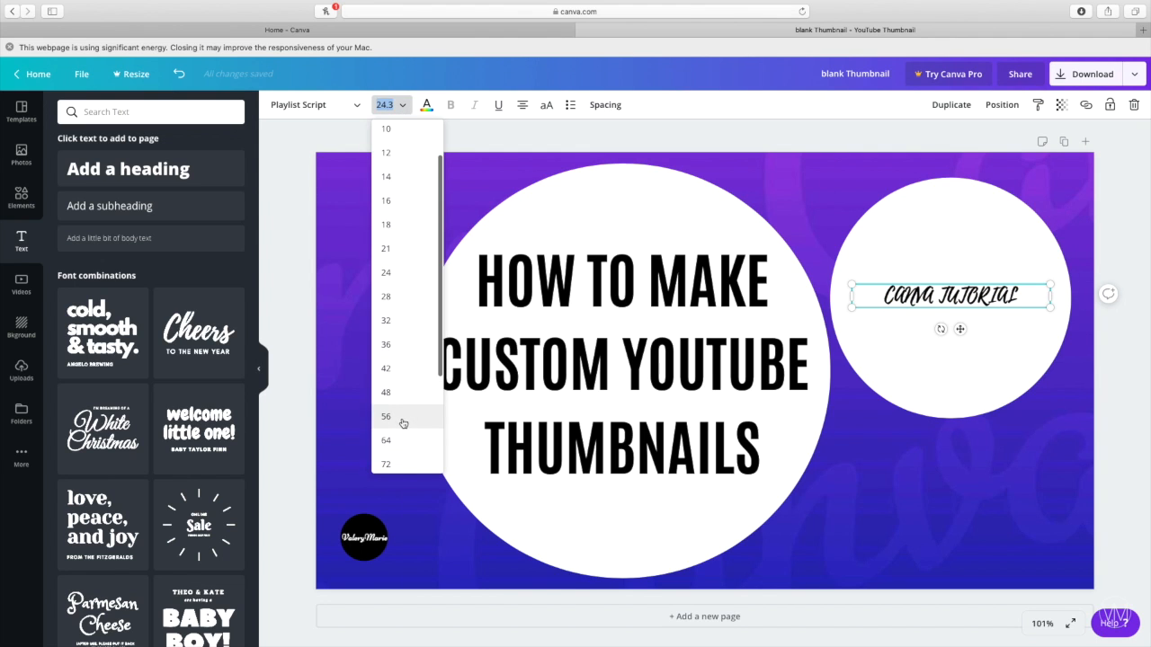
{"action": "left_click", "coordinate": [403, 422]}
{"action": "left_click_drag", "start_coordinate": [985, 313], "coordinate": [983, 270]}
{"action": "double_click", "coordinate": [977, 270]}
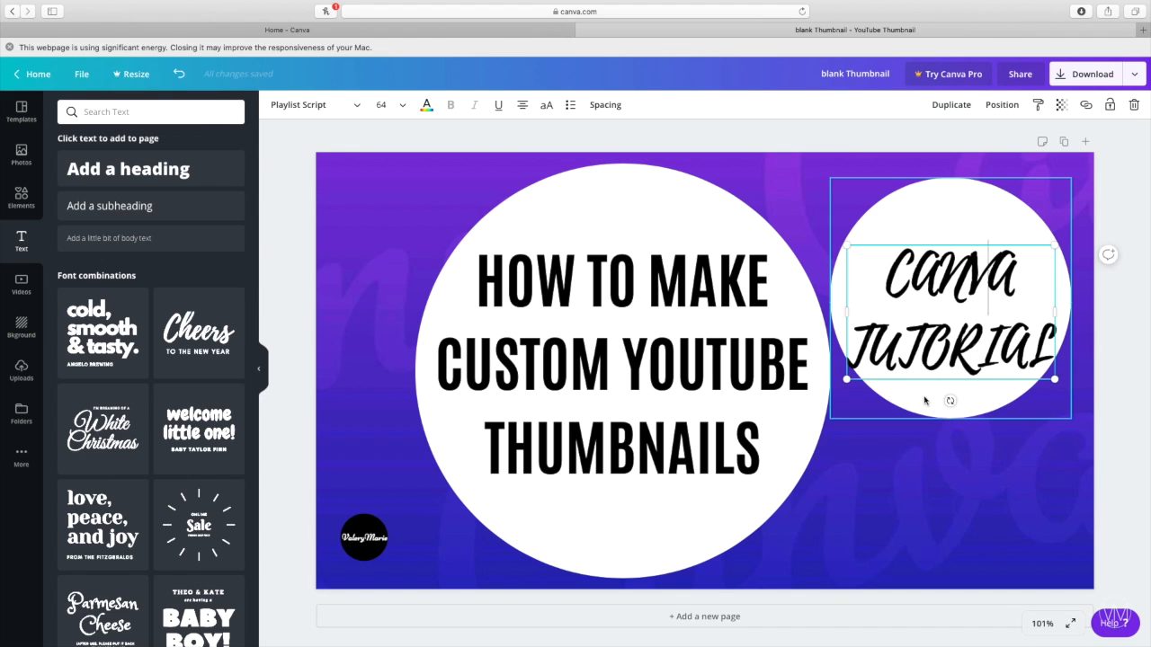
{"action": "left_click_drag", "start_coordinate": [930, 322], "coordinate": [930, 311]}
Add a subheading text box below the heading in the large circle, reading "for free".
{"action": "left_click", "coordinate": [643, 526]}
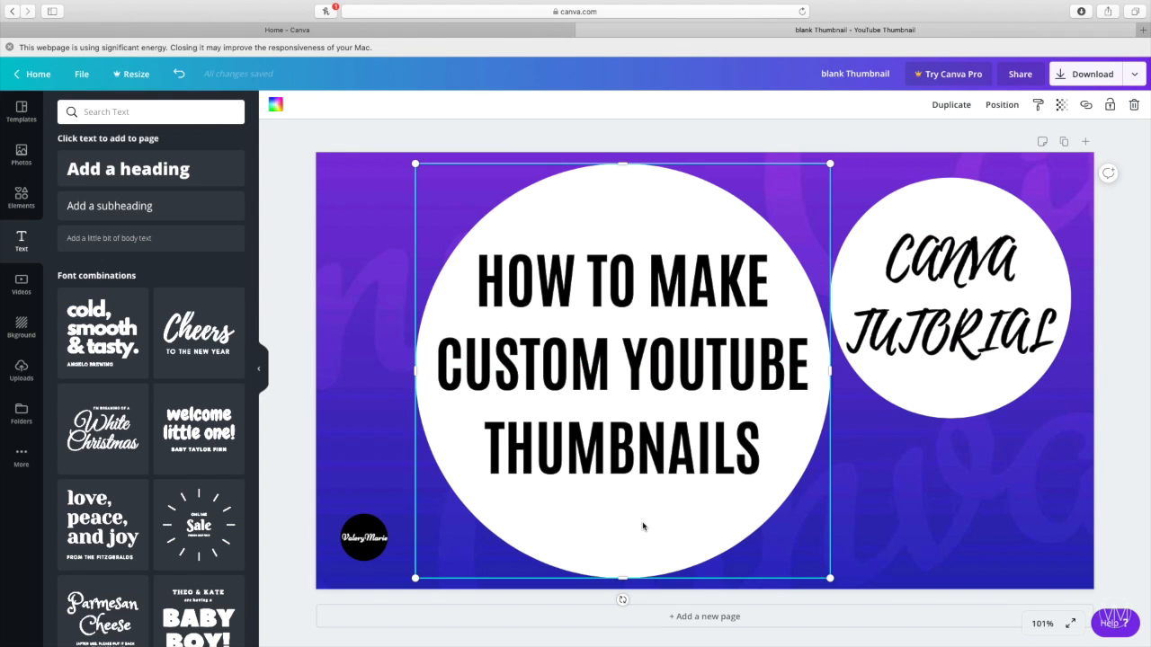
{"action": "left_click", "coordinate": [147, 207]}
{"action": "left_click_drag", "start_coordinate": [710, 406], "coordinate": [633, 554]}
{"action": "key", "text": "BackSpace"}
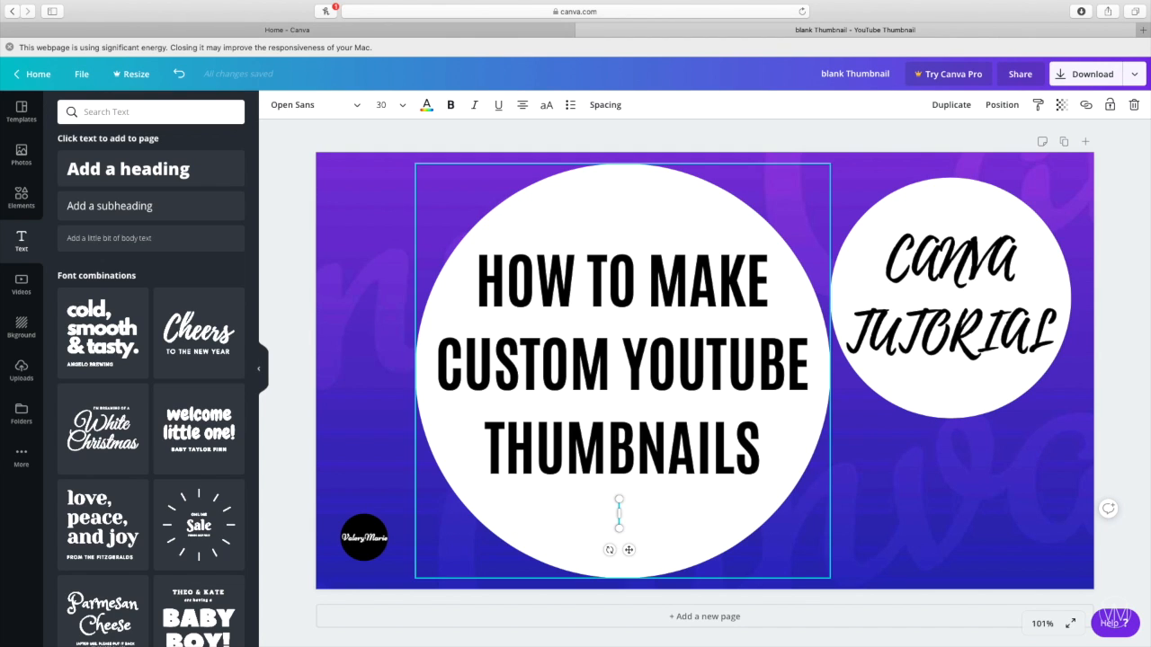
{"action": "type", "text": "for free"}
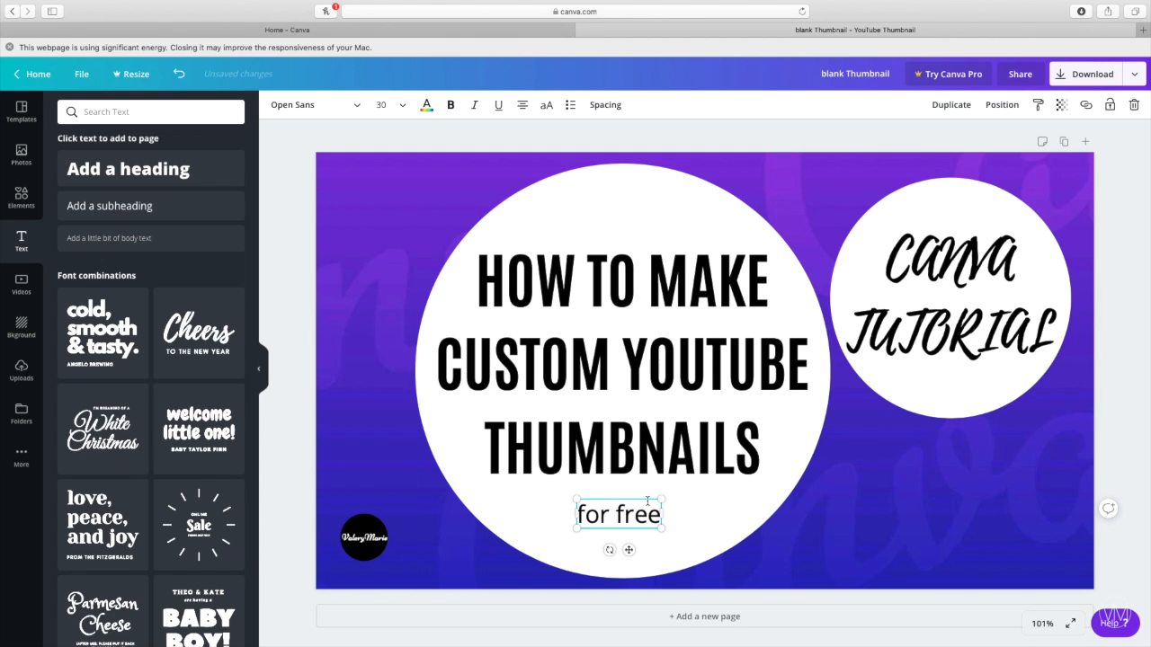
Change the "for free" text's font to Playlist Script, widen its box on both sides and enlarge it slightly.
{"action": "left_click_drag", "start_coordinate": [660, 511], "coordinate": [570, 513]}
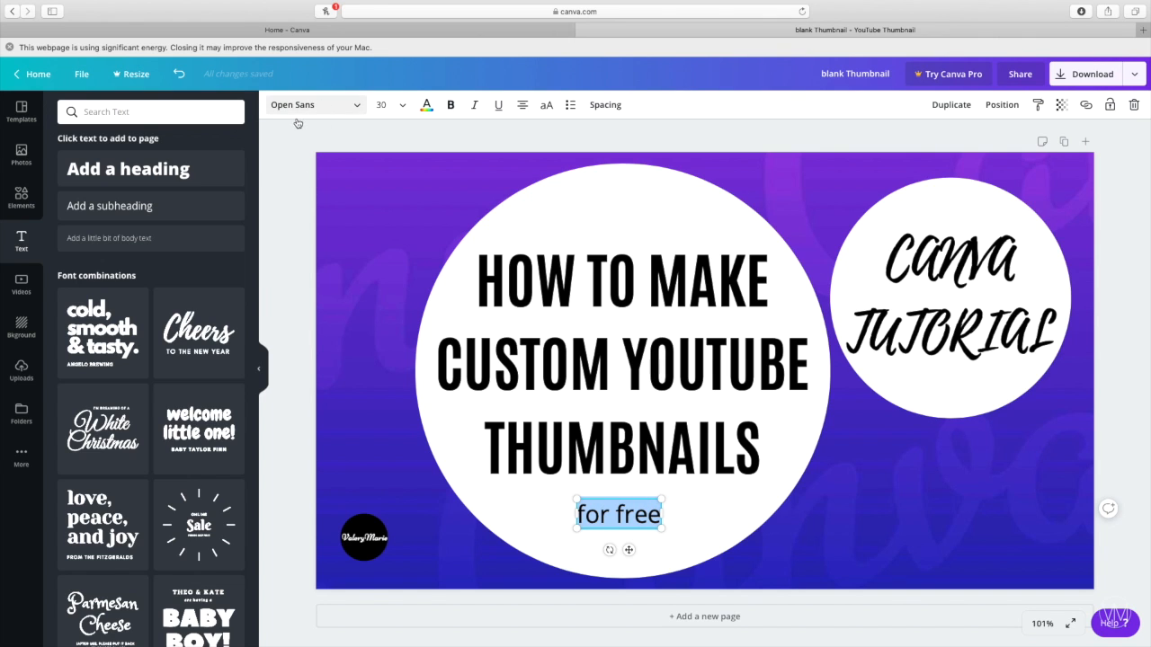
{"action": "left_click", "coordinate": [310, 105]}
{"action": "left_click", "coordinate": [154, 261]}
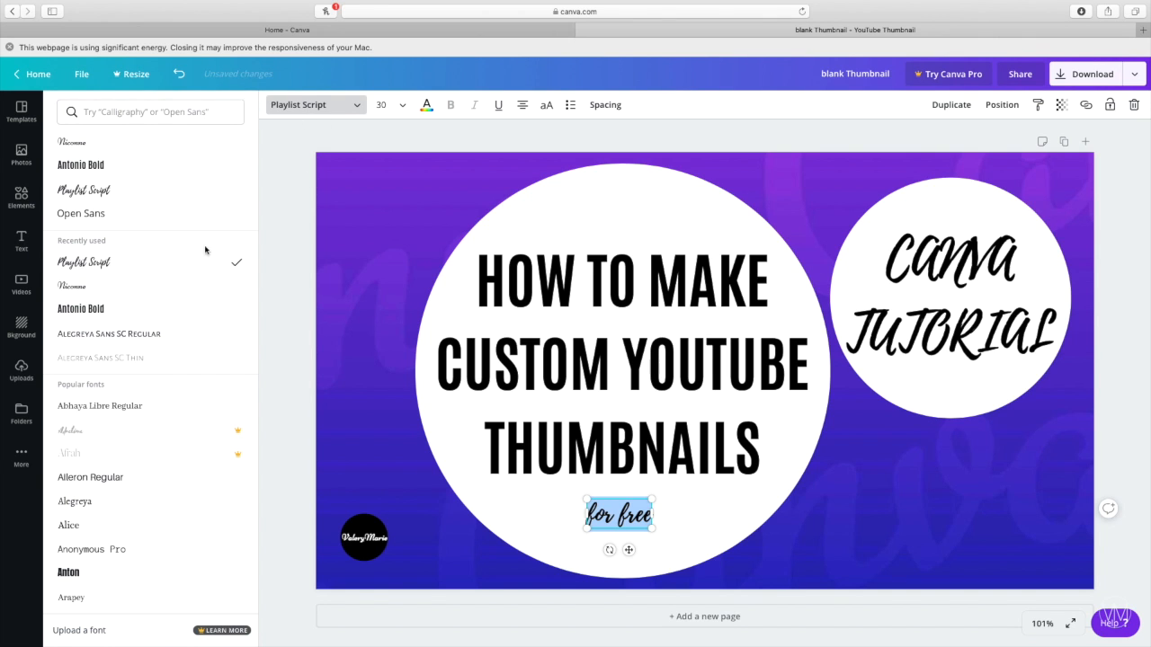
{"action": "left_click_drag", "start_coordinate": [653, 506], "coordinate": [686, 502]}
{"action": "left_click_drag", "start_coordinate": [586, 509], "coordinate": [556, 503]}
{"action": "left_click_drag", "start_coordinate": [684, 530], "coordinate": [697, 531]}
Set the "for free" font size to 56 and center the text beneath the heading.
{"action": "left_click", "coordinate": [675, 519]}
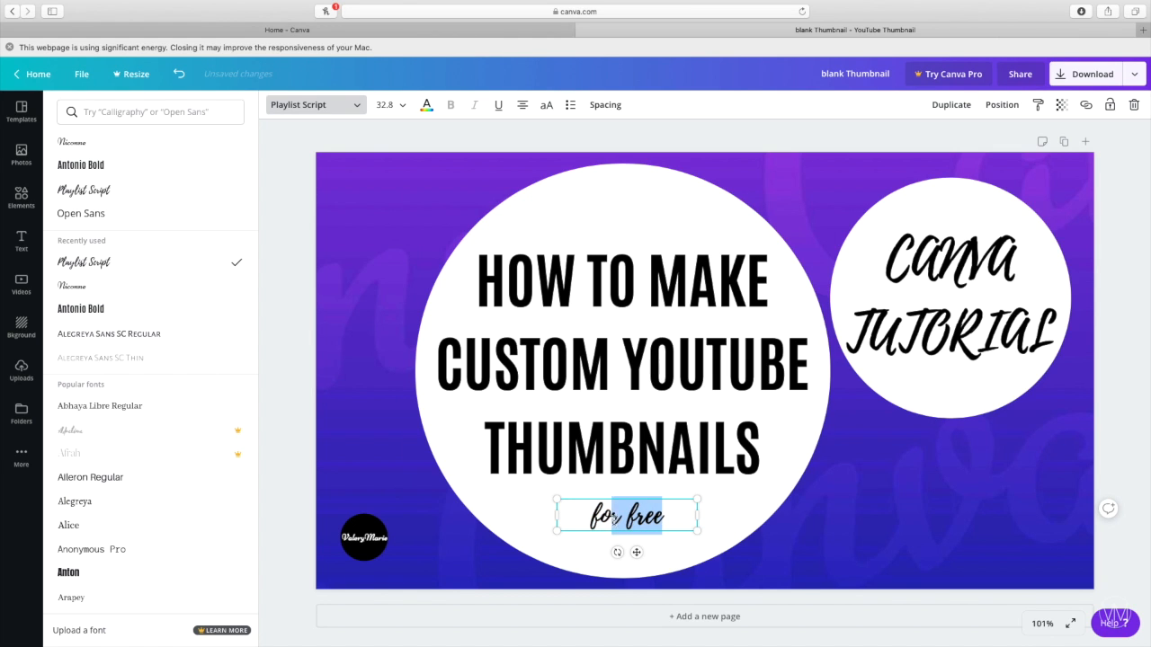
{"action": "left_click", "coordinate": [385, 104]}
{"action": "left_click", "coordinate": [414, 472]}
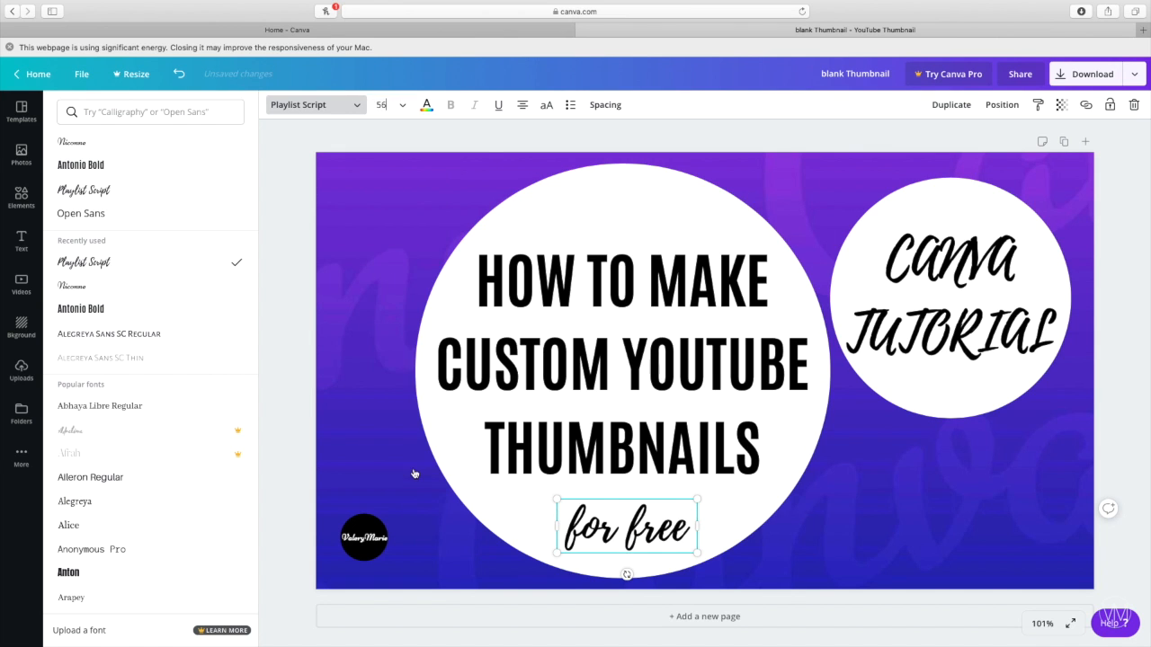
{"action": "left_click_drag", "start_coordinate": [655, 527], "coordinate": [651, 528]}
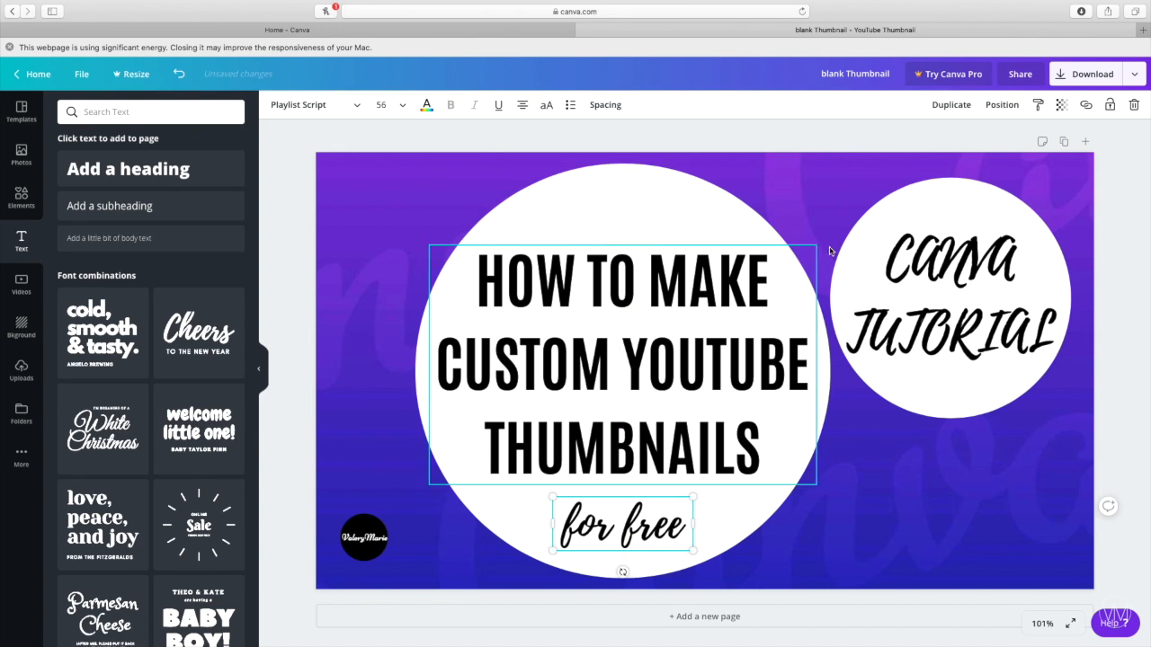
Duplicate the "HOW TO MAKE CUSTOM YOUTUBE THUMBNAILS" heading twice and stack one black copy over the original with a slight offset.
{"action": "left_click", "coordinate": [830, 250]}
{"action": "left_click", "coordinate": [588, 357]}
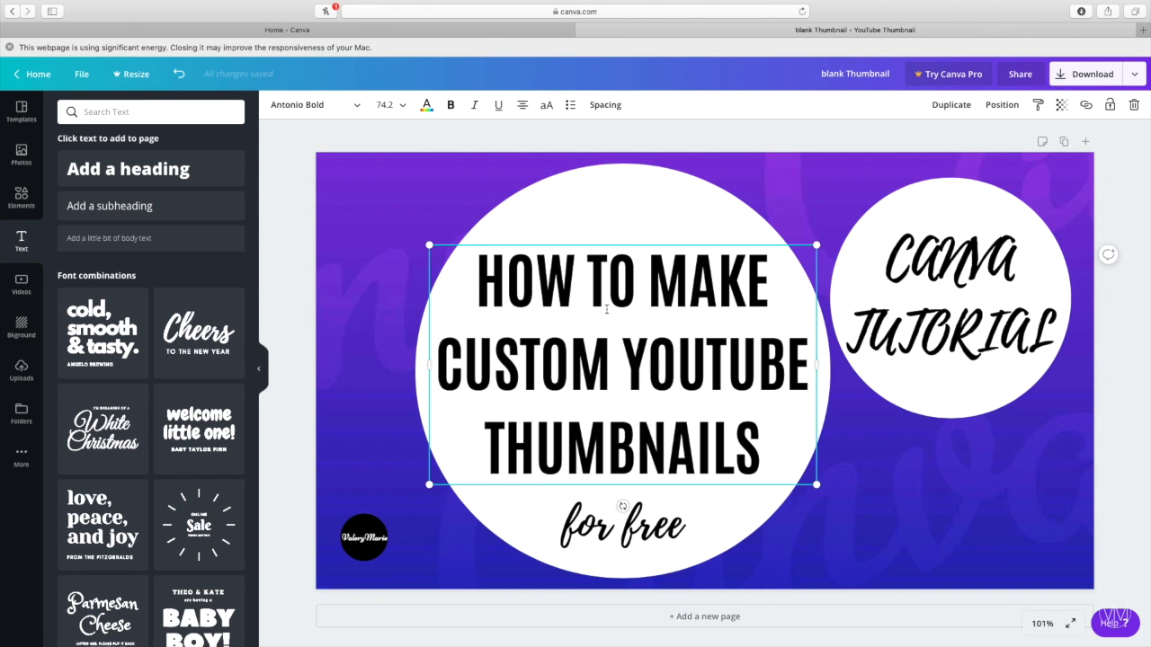
{"action": "left_click", "coordinate": [967, 107]}
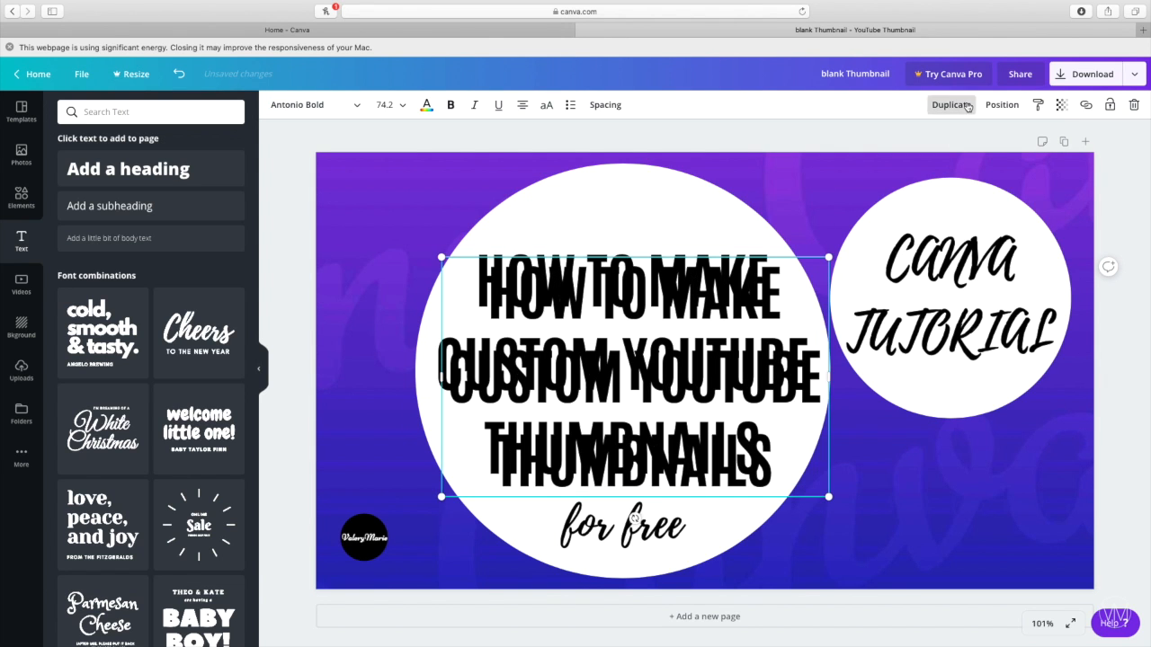
{"action": "left_click", "coordinate": [968, 107]}
{"action": "left_click_drag", "start_coordinate": [791, 380], "coordinate": [1043, 266]}
{"action": "mouse_move", "coordinate": [566, 352]}
{"action": "left_mouse_down"}
{"action": "mouse_move", "coordinate": [538, 325]}
{"action": "mouse_move", "coordinate": [552, 347]}
{"action": "left_mouse_up"}
{"action": "left_click_drag", "start_coordinate": [892, 279], "coordinate": [293, 224]}
{"action": "left_click_drag", "start_coordinate": [409, 223], "coordinate": [383, 221]}
Set the remaining heading copy's color to white and lay it over the black ones with a slight offset for a shadow effect.
{"action": "left_click", "coordinate": [784, 196]}
{"action": "left_click", "coordinate": [683, 319]}
{"action": "left_click_drag", "start_coordinate": [683, 320], "coordinate": [611, 281]}
{"action": "left_click", "coordinate": [426, 105]}
{"action": "left_click", "coordinate": [103, 226]}
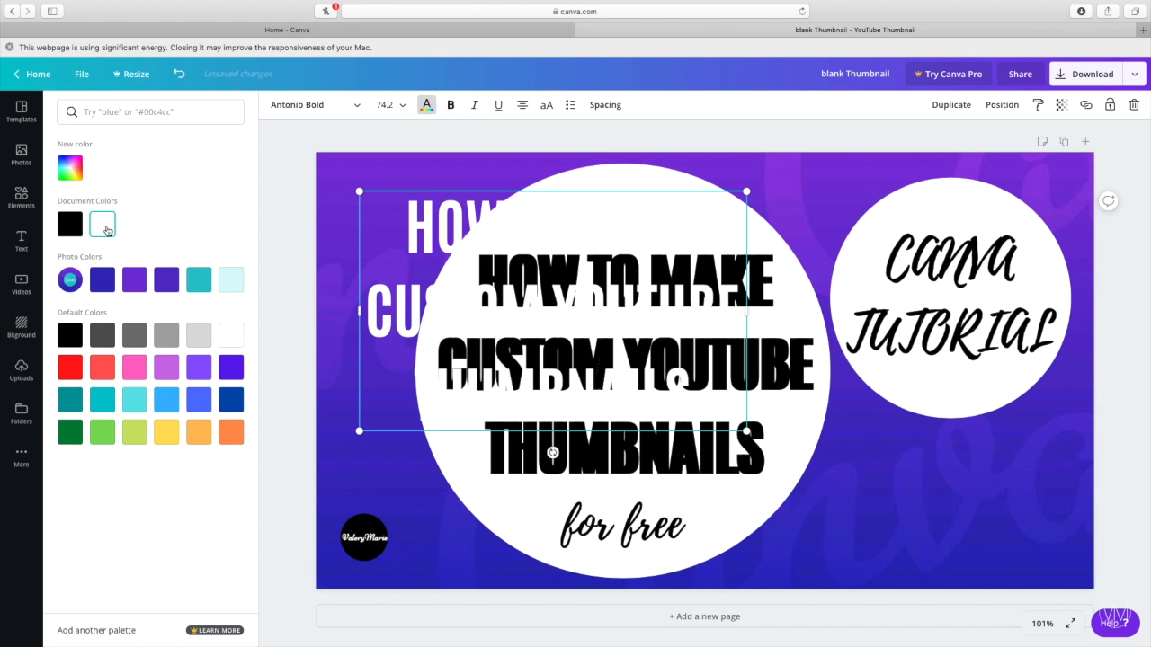
{"action": "left_click_drag", "start_coordinate": [564, 227], "coordinate": [639, 315]}
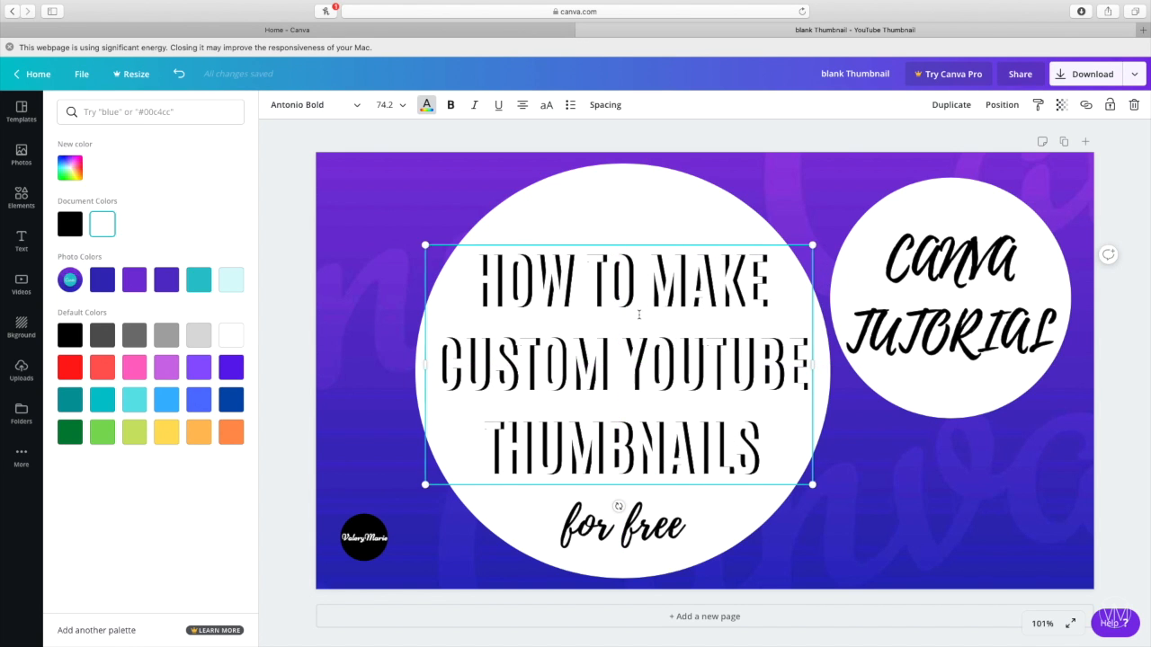
Preview the thumbnail in full screen and shift the stacked heading slightly upward in the large circle.
{"action": "left_click", "coordinate": [834, 174]}
{"action": "left_click", "coordinate": [1072, 625]}
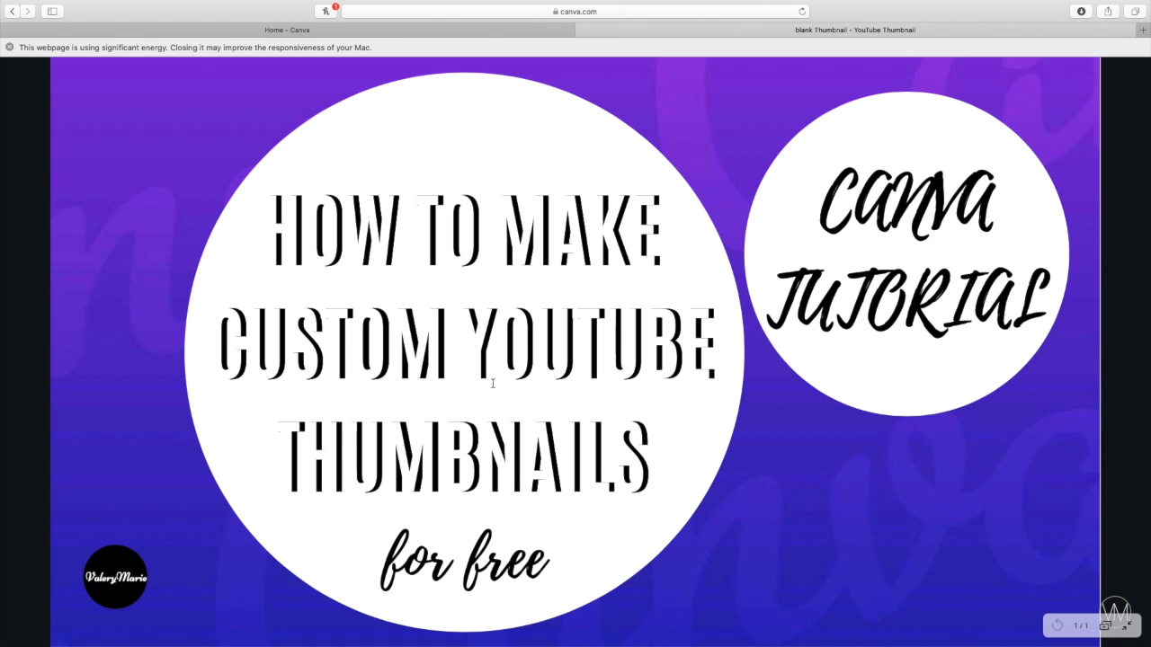
{"action": "key", "text": "Escape"}
{"action": "left_click", "coordinate": [620, 314]}
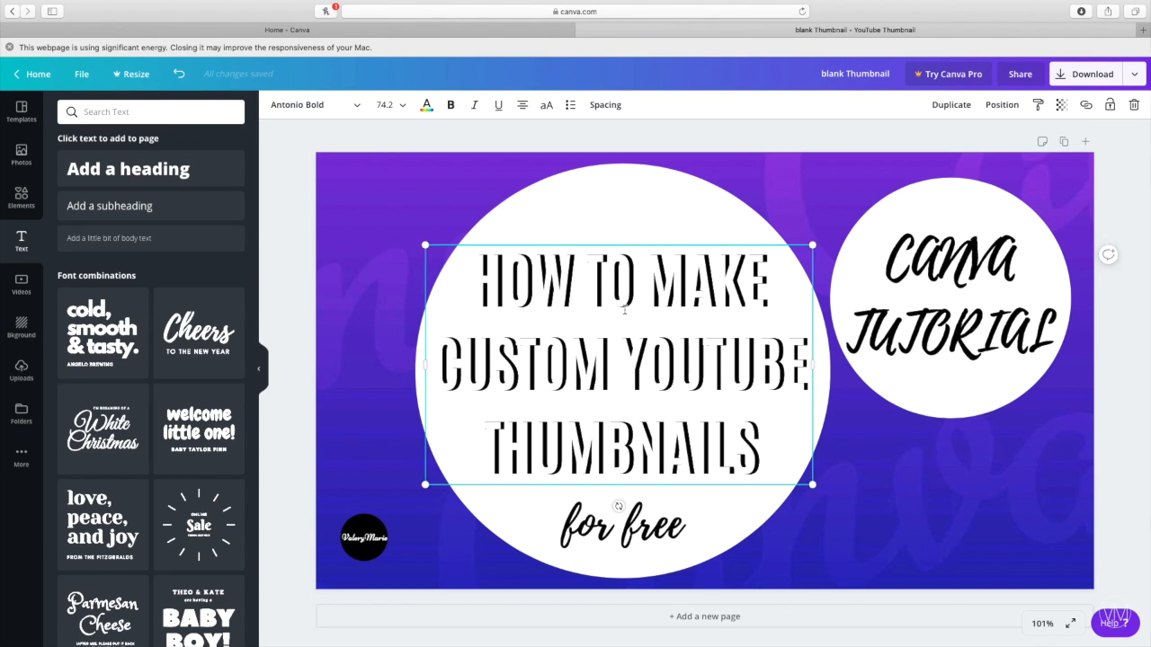
Duplicate the "for free" text, set the copy's color to white and align it over the original.
{"action": "left_click", "coordinate": [672, 527]}
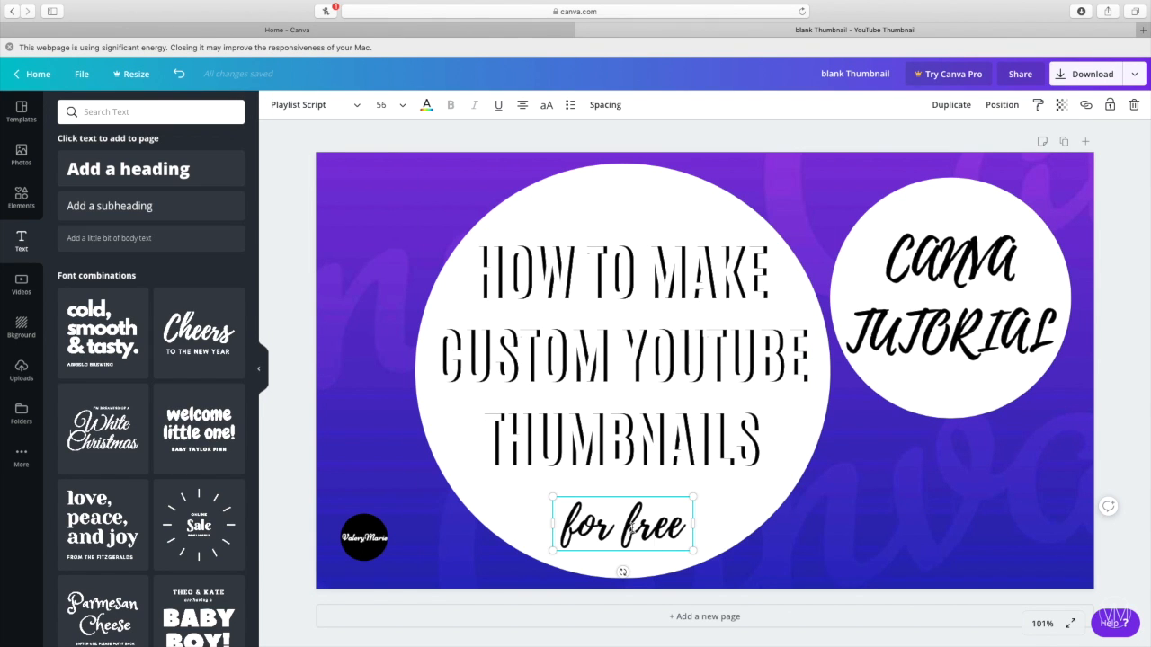
{"action": "left_click", "coordinate": [951, 104]}
{"action": "left_click", "coordinate": [426, 104]}
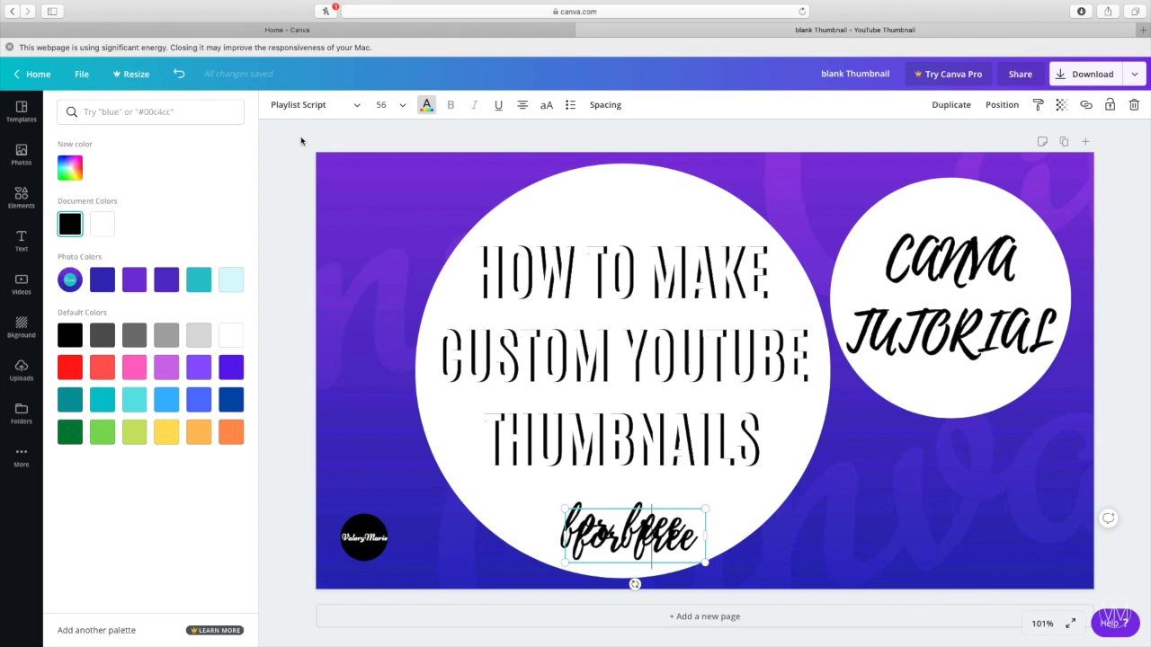
{"action": "left_click_drag", "start_coordinate": [623, 530], "coordinate": [586, 528]}
{"action": "left_click_drag", "start_coordinate": [674, 547], "coordinate": [662, 534]}
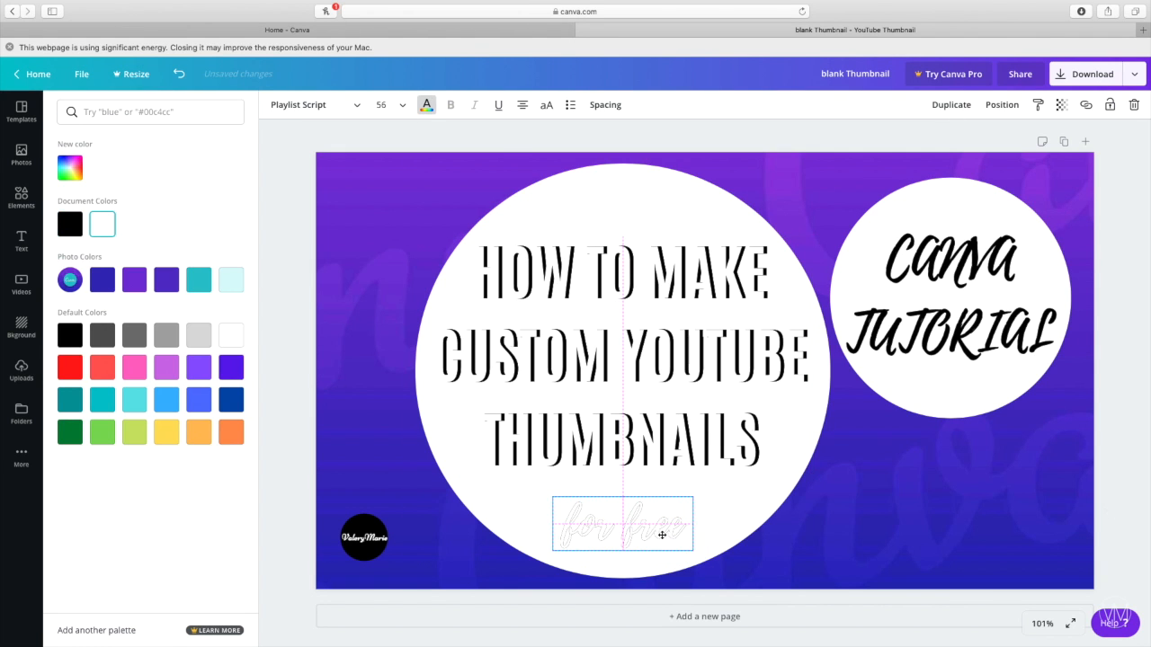
{"action": "left_click", "coordinate": [735, 493]}
Duplicate the "CANVA TUTORIAL" text twice and stack one black copy over the original with a slight offset.
{"action": "mouse_move", "coordinate": [971, 302]}
{"action": "left_mouse_down"}
{"action": "mouse_move", "coordinate": [956, 282]}
{"action": "mouse_move", "coordinate": [969, 299]}
{"action": "left_mouse_up"}
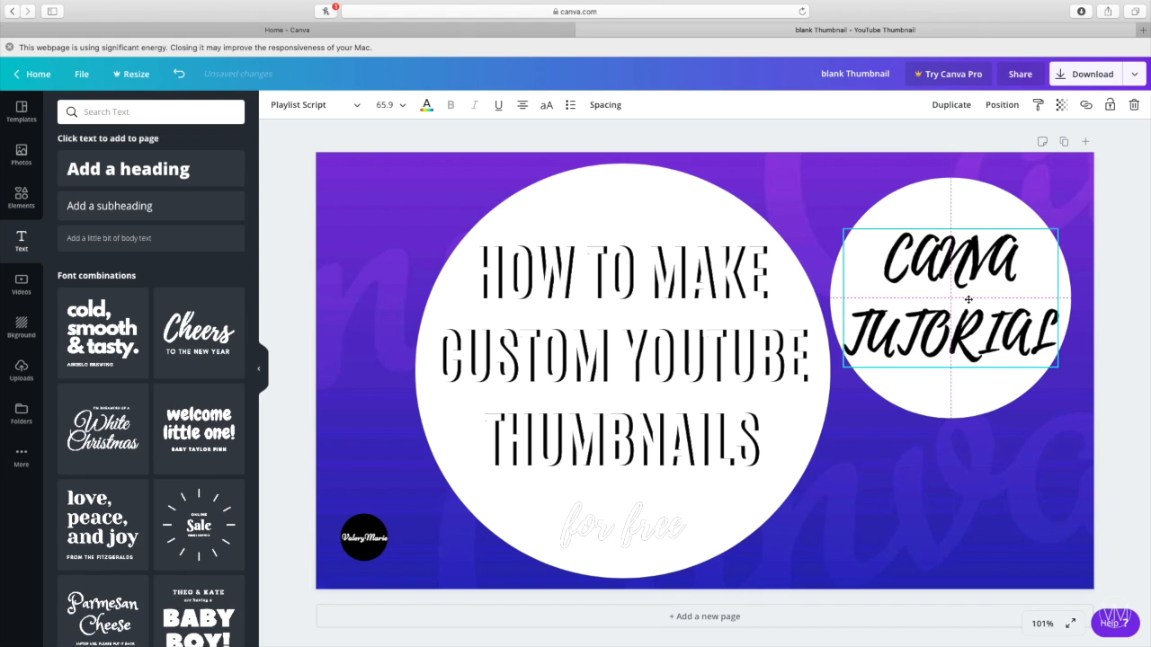
{"action": "left_click", "coordinate": [962, 107]}
{"action": "left_click", "coordinate": [962, 107]}
{"action": "left_click_drag", "start_coordinate": [1020, 298], "coordinate": [846, 454]}
{"action": "left_click_drag", "start_coordinate": [1036, 274], "coordinate": [1023, 259]}
{"action": "left_click", "coordinate": [1046, 171]}
Color the other "CANVA TUTORIAL" copy white, place it over the black text in the small circle and preview the design full screen.
{"action": "left_click_drag", "start_coordinate": [863, 477], "coordinate": [969, 472]}
{"action": "left_click", "coordinate": [426, 104]}
{"action": "left_click", "coordinate": [102, 224]}
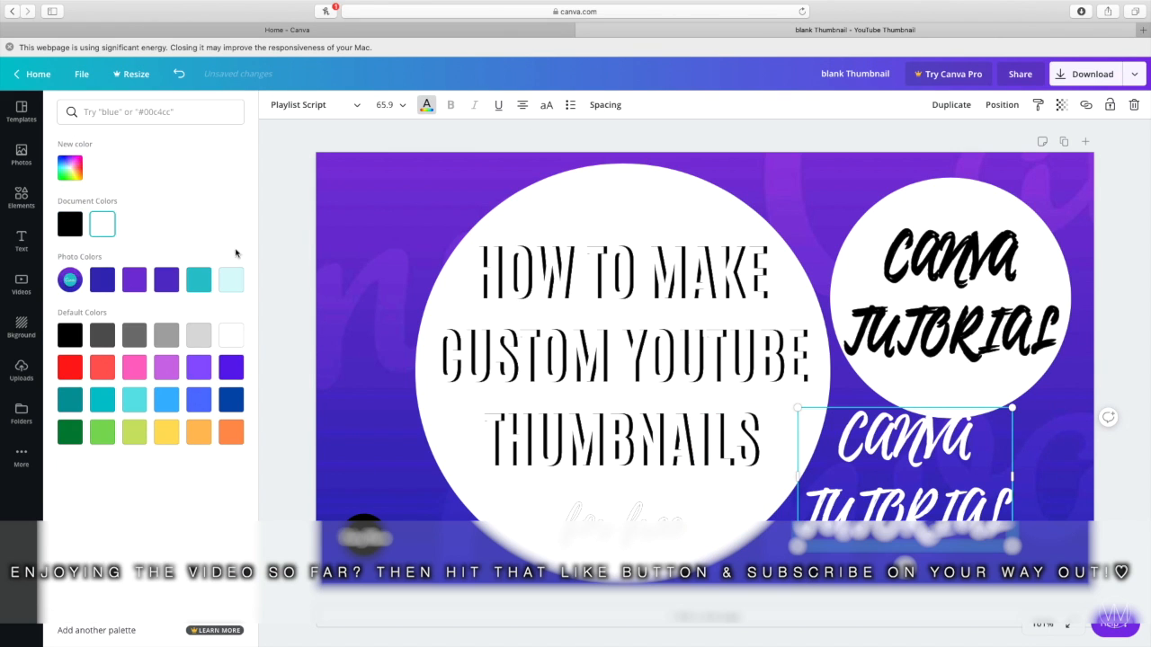
{"action": "left_click", "coordinate": [943, 472]}
{"action": "left_click_drag", "start_coordinate": [943, 472], "coordinate": [1013, 301]}
{"action": "left_click", "coordinate": [985, 468]}
{"action": "left_click", "coordinate": [1068, 625]}
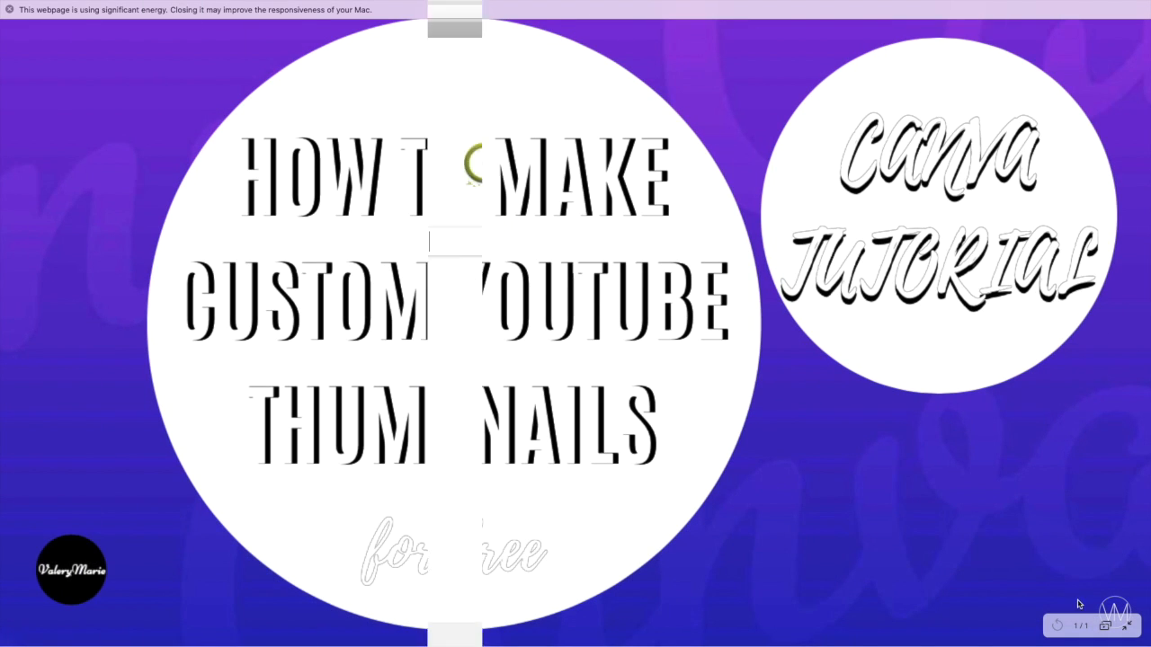
Switch to Google, search for "watercolor" and browse the transparent image results.
{"action": "type", "text": "er"}
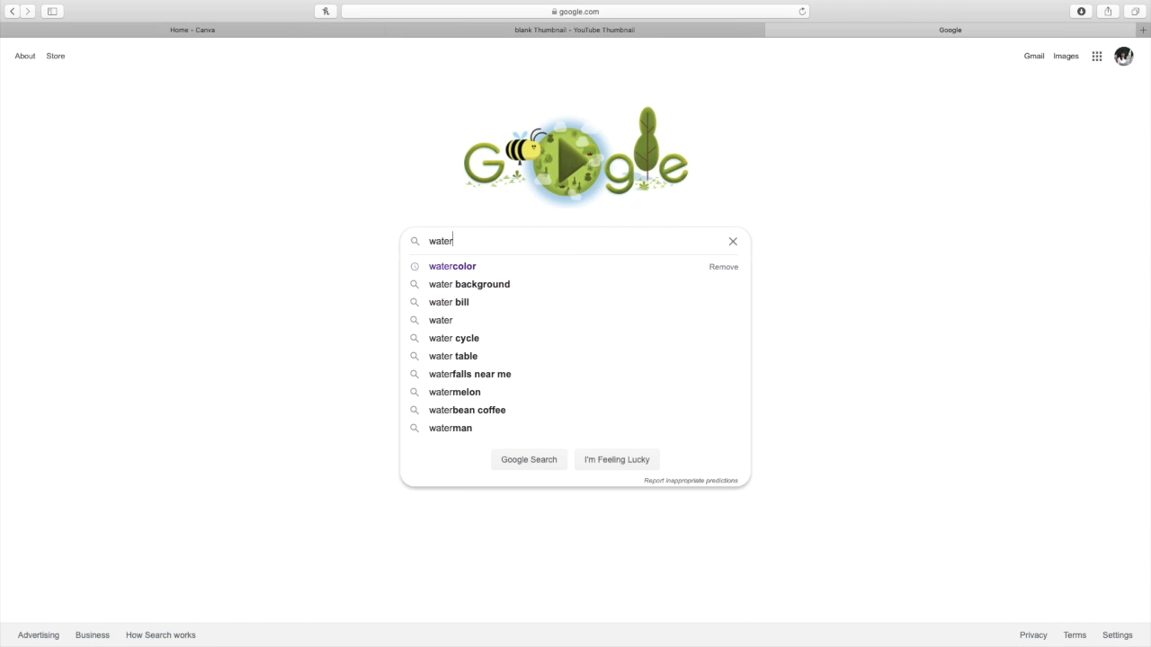
{"action": "key", "text": "Down"}
{"action": "key", "text": "Return"}
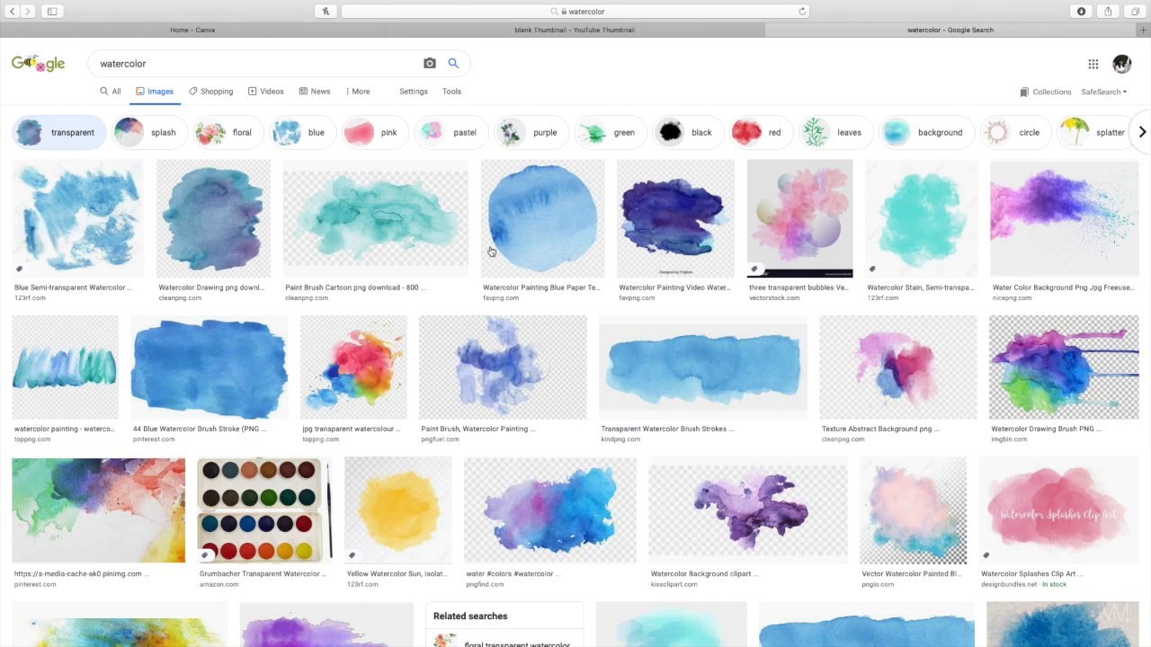
{"action": "scroll", "coordinate": [514, 249], "scroll_direction": "down", "scroll_amount": 3}
{"action": "scroll", "coordinate": [515, 249], "scroll_direction": "down", "scroll_amount": 3}
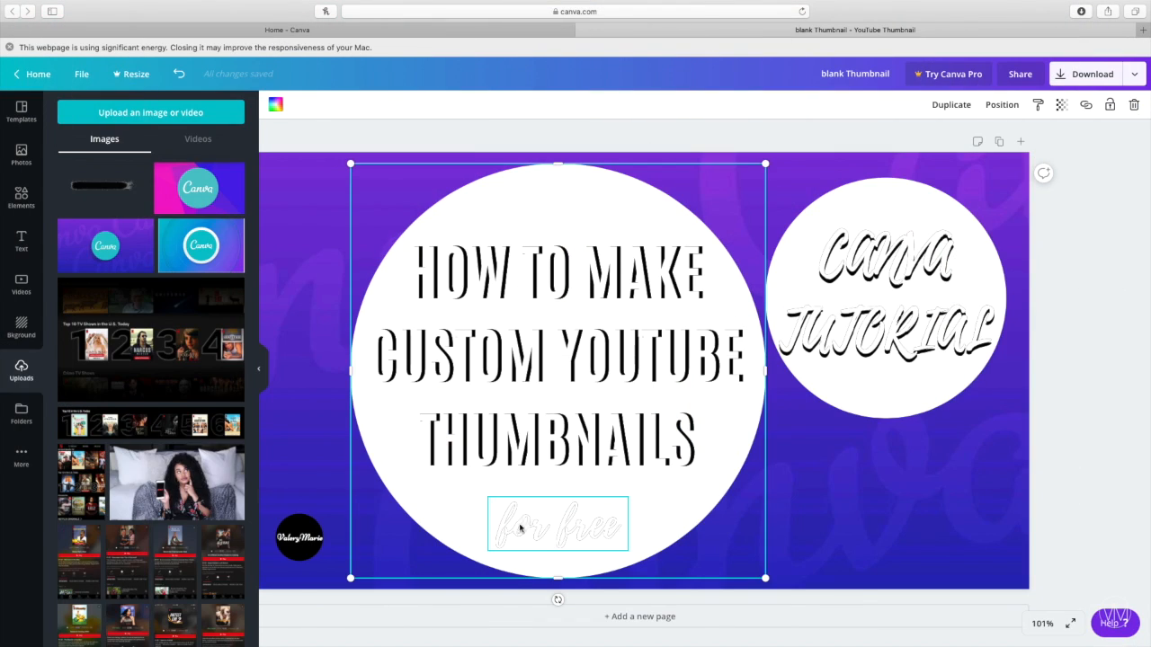
Switch back to Canva and upload "black brushed watercolor.png" from the computer.
{"action": "left_click", "coordinate": [199, 115]}
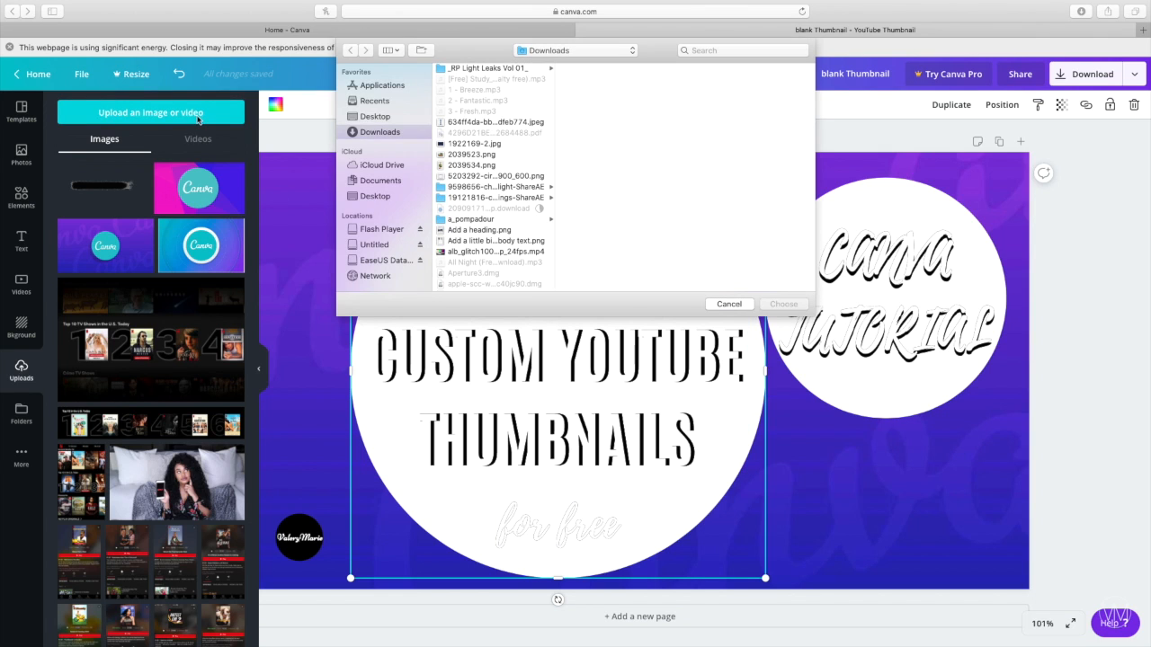
{"action": "type", "text": "black"}
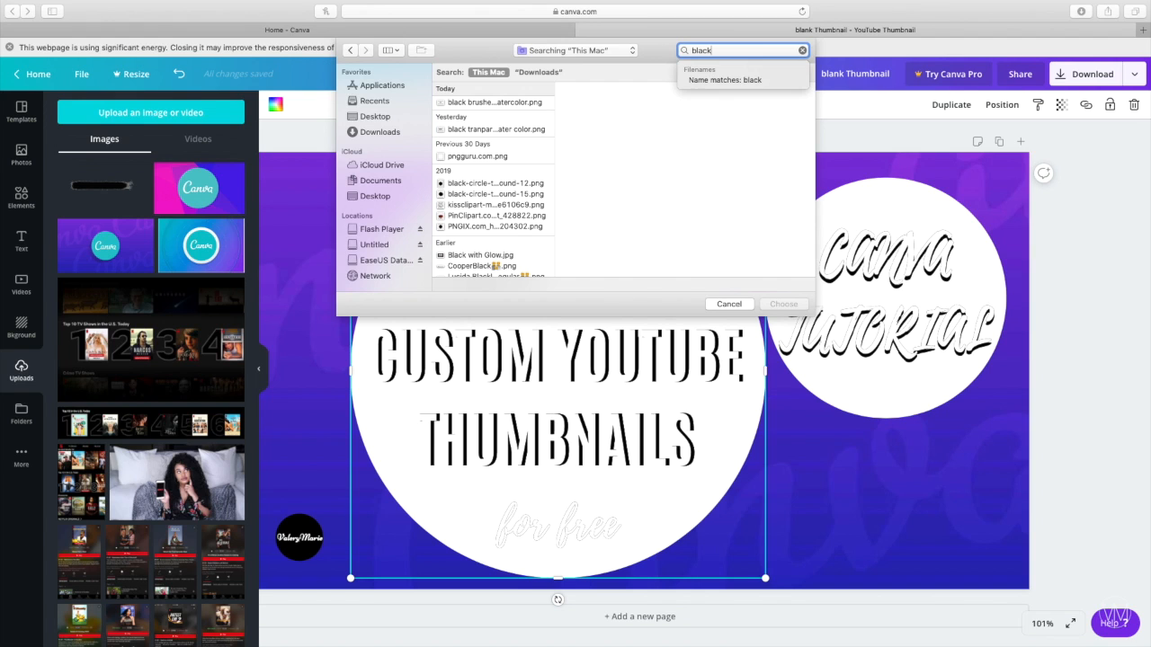
{"action": "left_click", "coordinate": [542, 105]}
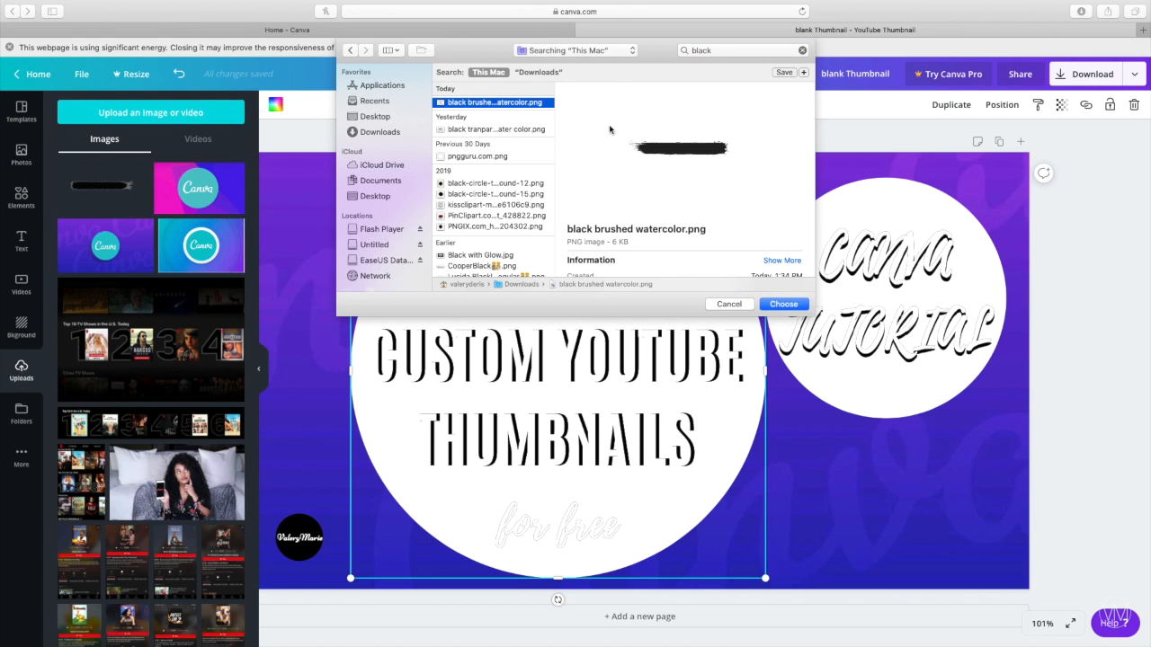
{"action": "left_click", "coordinate": [782, 304]}
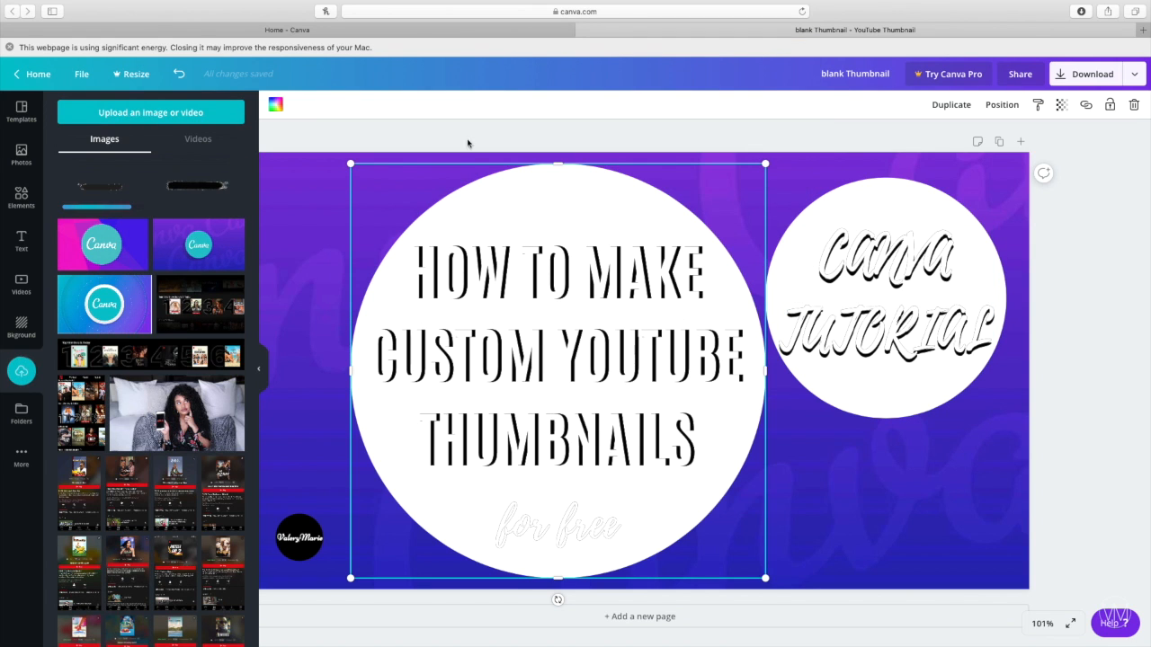
Add the uploaded black brush stroke to the design, crop away its empty margins and position it behind the "for free" text.
{"action": "mouse_move", "coordinate": [106, 191]}
{"action": "left_mouse_down"}
{"action": "mouse_move", "coordinate": [638, 527]}
{"action": "mouse_move", "coordinate": [803, 488]}
{"action": "mouse_move", "coordinate": [828, 520]}
{"action": "mouse_move", "coordinate": [870, 478]}
{"action": "left_mouse_up"}
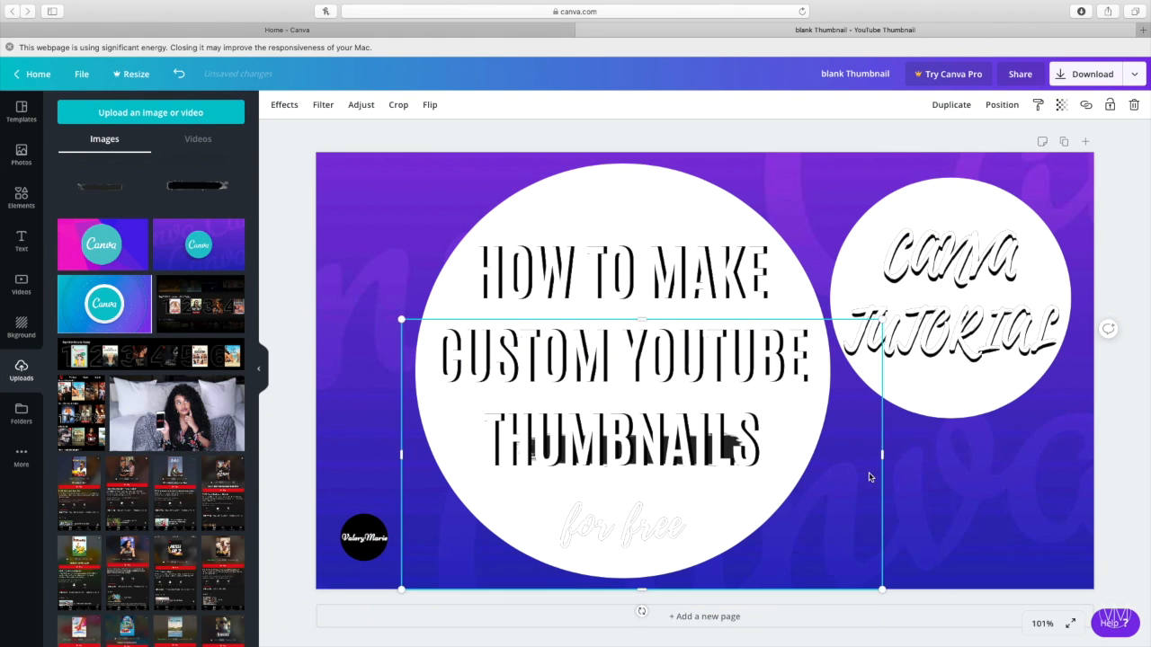
{"action": "mouse_move", "coordinate": [638, 589]}
{"action": "left_mouse_down"}
{"action": "mouse_move", "coordinate": [638, 319]}
{"action": "mouse_move", "coordinate": [636, 421]}
{"action": "left_mouse_up"}
{"action": "mouse_move", "coordinate": [842, 460]}
{"action": "left_mouse_down"}
{"action": "mouse_move", "coordinate": [828, 540]}
{"action": "mouse_move", "coordinate": [741, 531]}
{"action": "left_mouse_up"}
{"action": "left_click_drag", "start_coordinate": [402, 530], "coordinate": [505, 525]}
{"action": "mouse_move", "coordinate": [744, 566]}
{"action": "left_mouse_down"}
{"action": "mouse_move", "coordinate": [736, 556]}
{"action": "mouse_move", "coordinate": [742, 565]}
{"action": "left_mouse_up"}
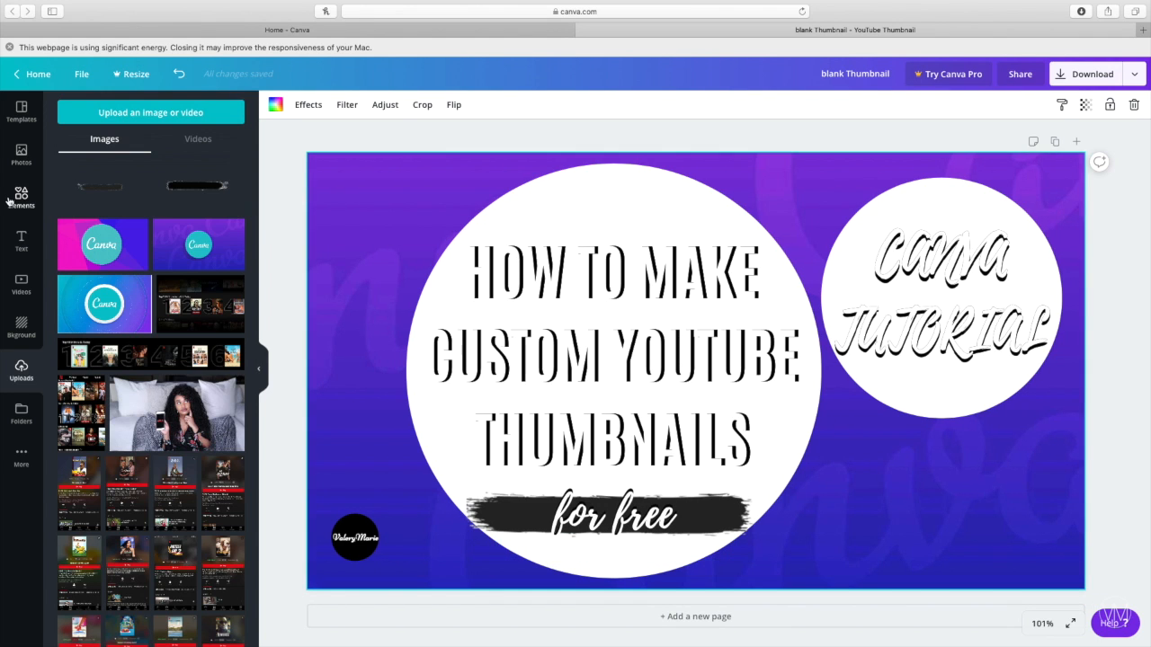
Search the design elements for "watercolor" and browse the available graphics.
{"action": "left_click", "coordinate": [11, 199]}
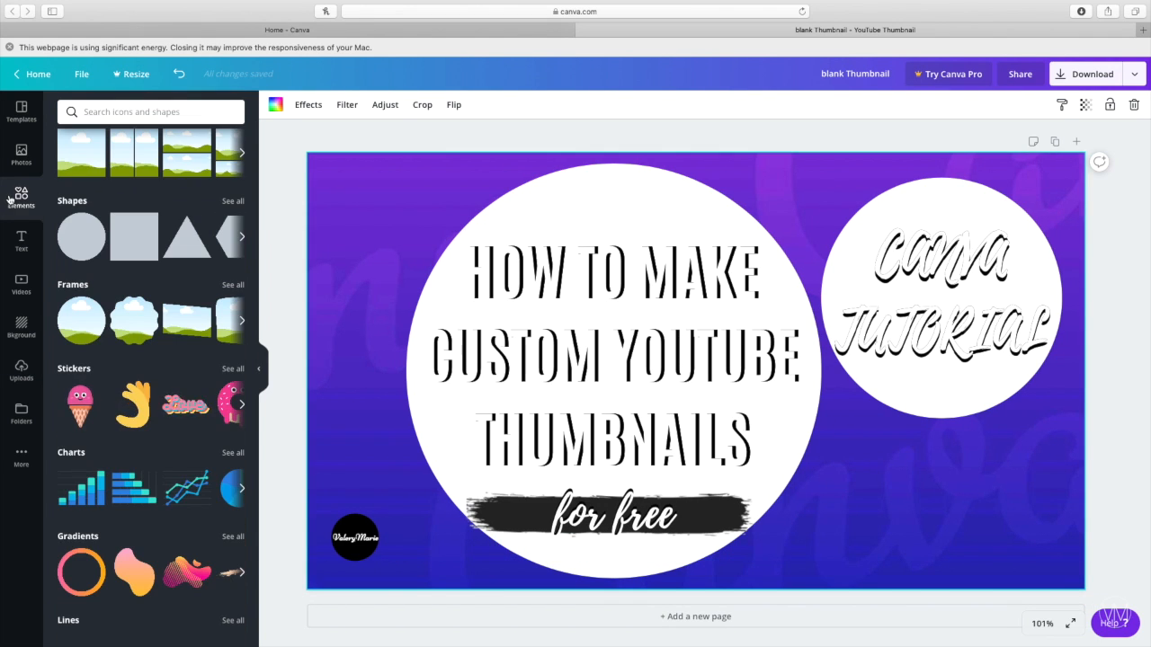
{"action": "left_click", "coordinate": [171, 110]}
{"action": "left_click", "coordinate": [160, 238]}
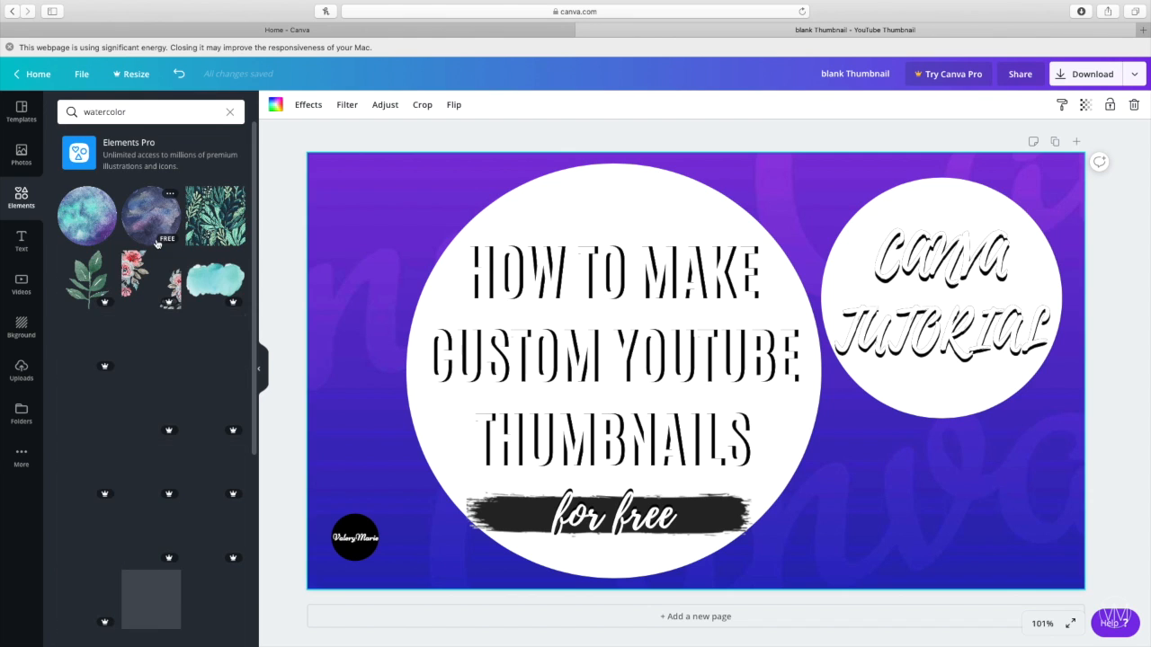
{"action": "scroll", "coordinate": [182, 240], "scroll_direction": "down", "scroll_amount": 5}
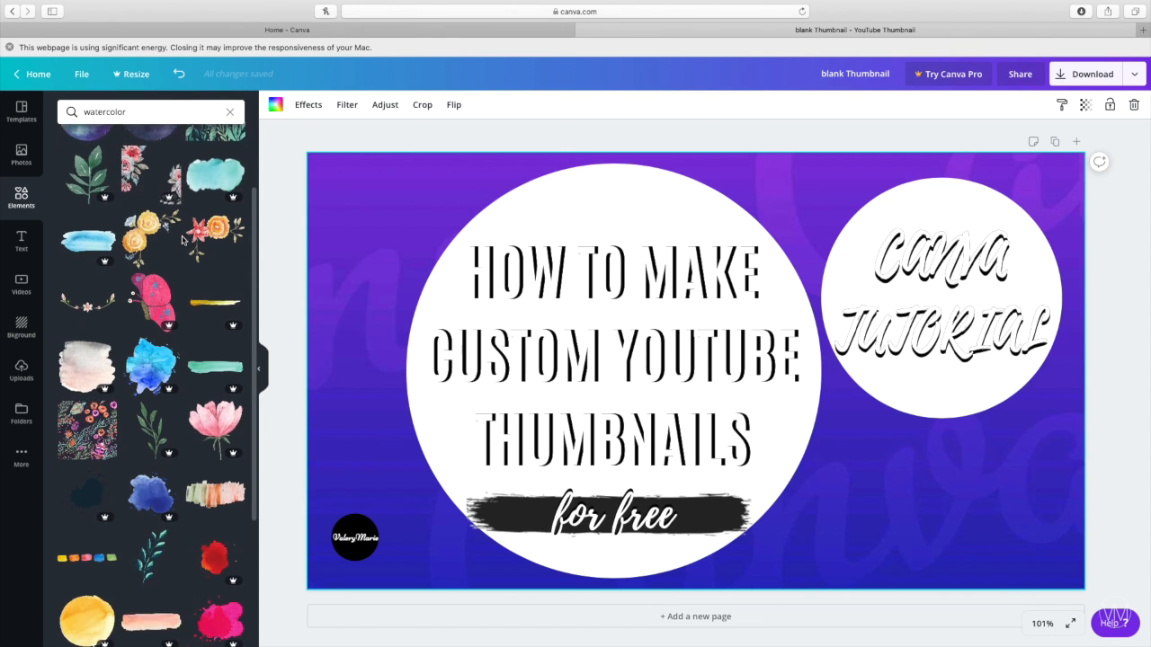
{"action": "scroll", "coordinate": [182, 239], "scroll_direction": "down", "scroll_amount": 2}
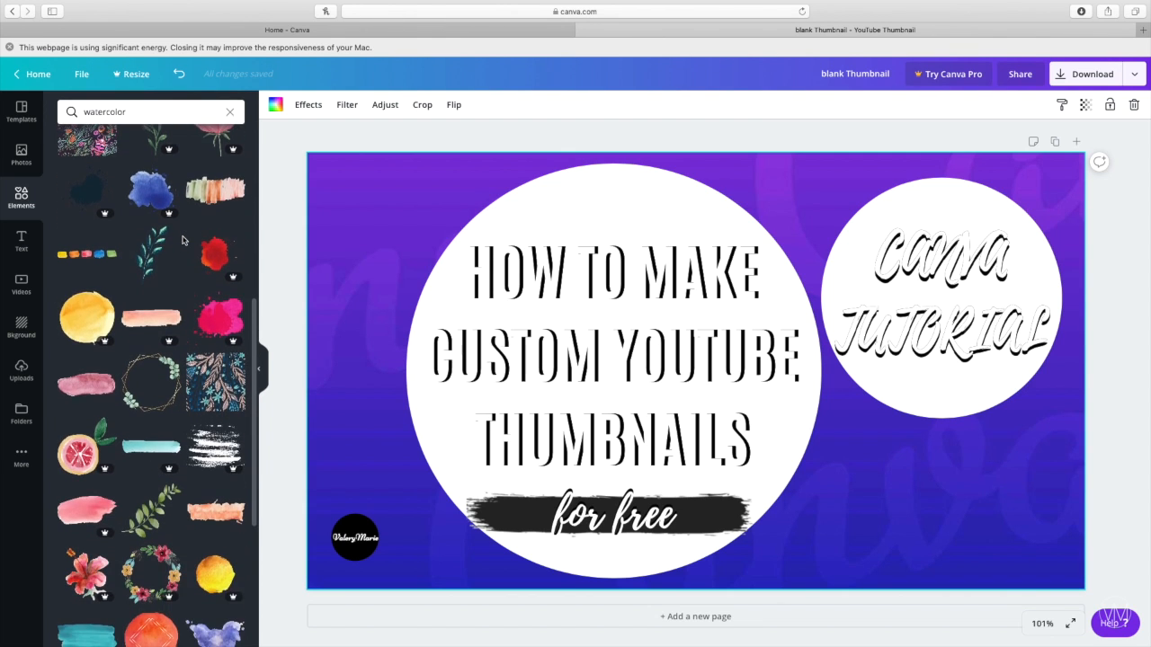
Try the green, orange and pink watercolor strokes element behind the texts and delete it.
{"action": "left_click", "coordinate": [215, 192]}
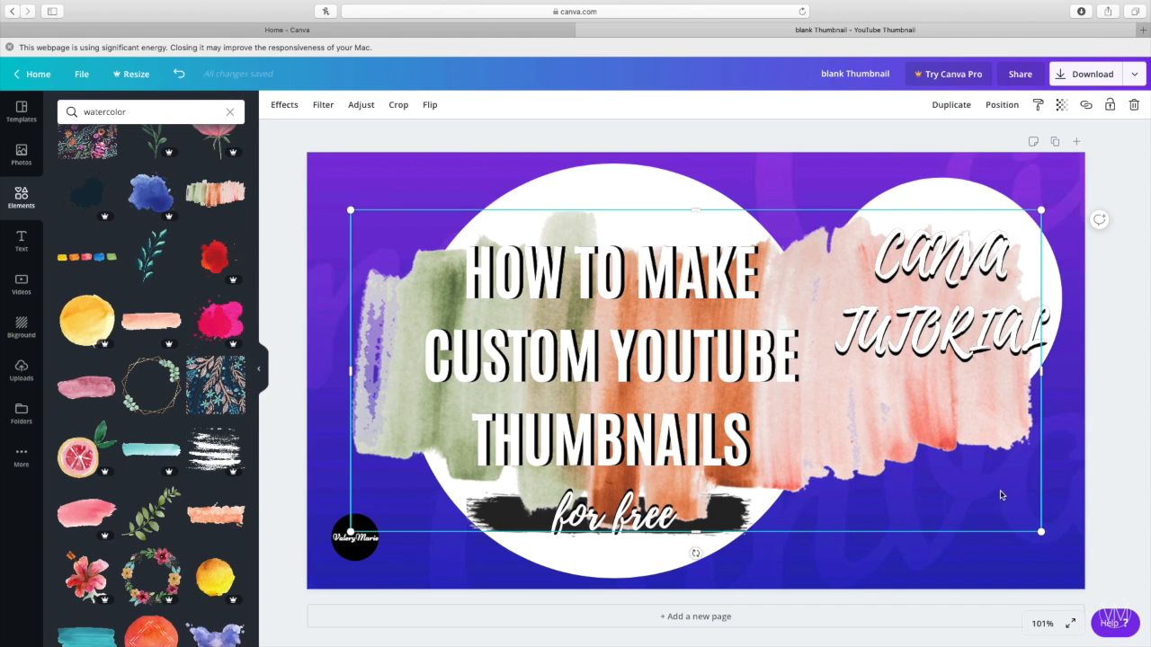
{"action": "left_click_drag", "start_coordinate": [908, 440], "coordinate": [897, 529]}
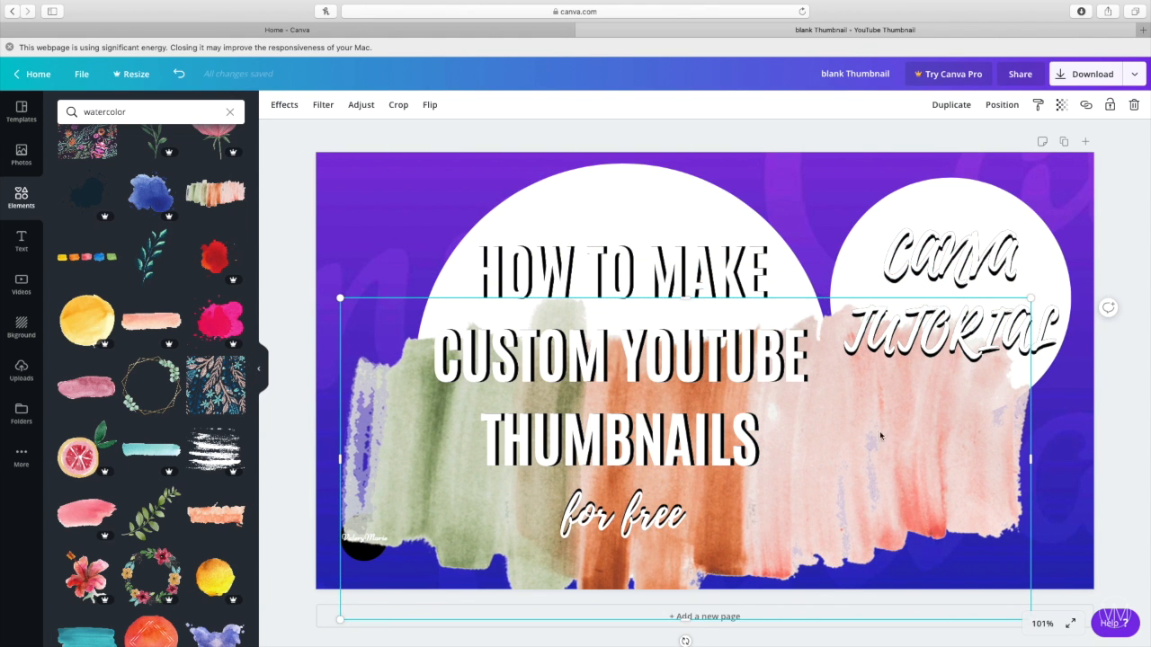
{"action": "left_click", "coordinate": [1133, 105]}
Add the blue watercolor splash element to the design, move it aside and delete the black brush stroke behind "for free".
{"action": "scroll", "coordinate": [207, 302], "scroll_direction": "down", "scroll_amount": 5}
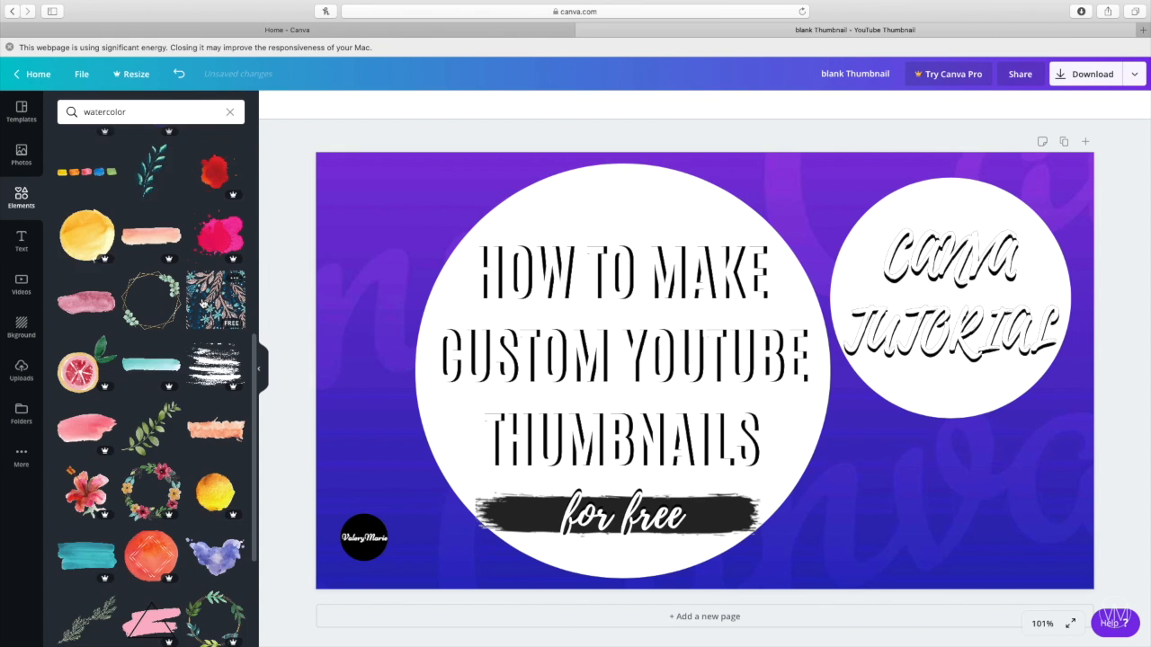
{"action": "scroll", "coordinate": [203, 305], "scroll_direction": "down", "scroll_amount": 3}
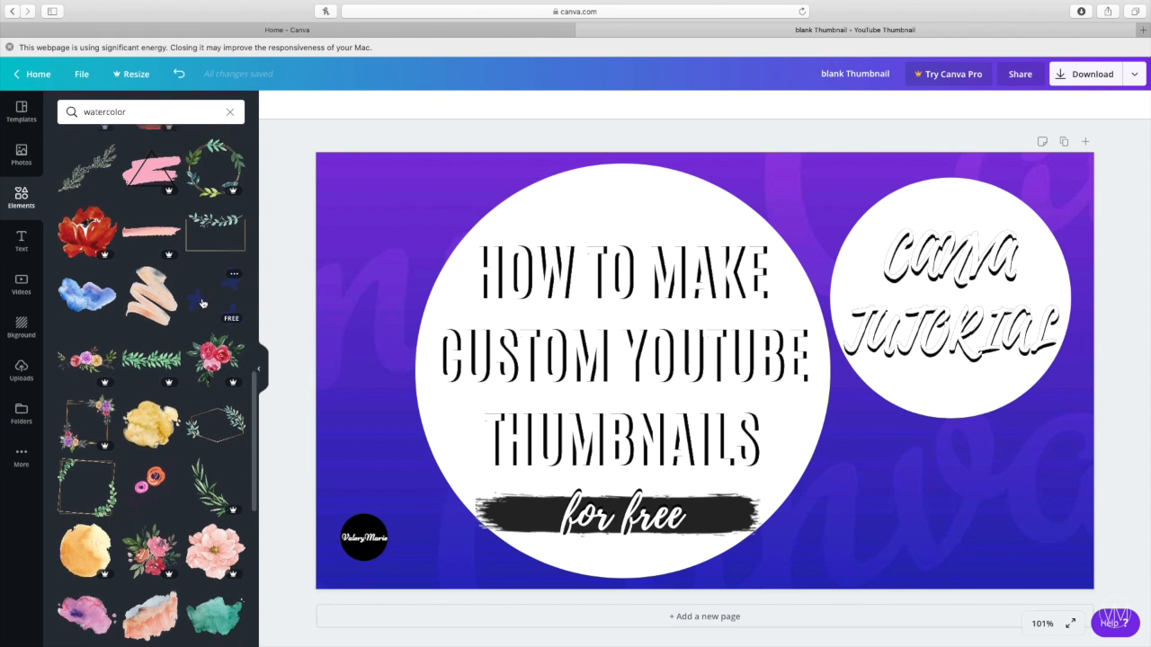
{"action": "left_click_drag", "start_coordinate": [90, 261], "coordinate": [784, 510]}
{"action": "left_click_drag", "start_coordinate": [940, 257], "coordinate": [755, 275]}
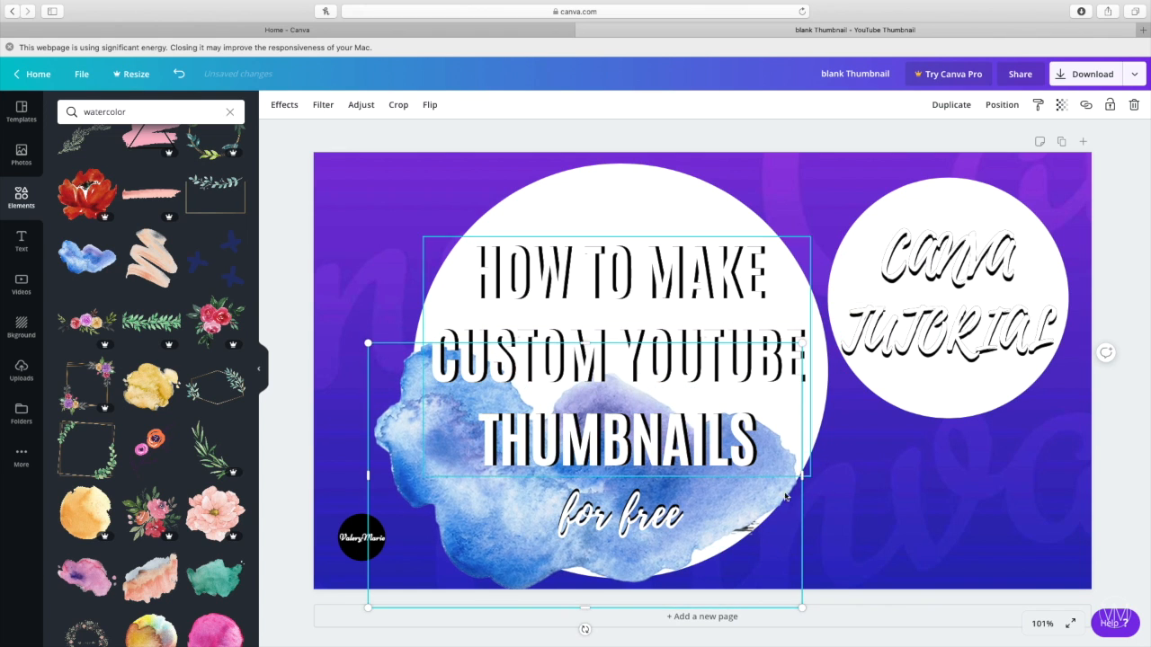
{"action": "left_click_drag", "start_coordinate": [739, 472], "coordinate": [810, 196]}
{"action": "left_click", "coordinate": [749, 512]}
{"action": "left_click_drag", "start_coordinate": [726, 521], "coordinate": [806, 483]}
{"action": "left_click", "coordinate": [1134, 105]}
Move the blue watercolor splash behind the "for free" text and scale it down.
{"action": "mouse_move", "coordinate": [693, 279]}
{"action": "left_mouse_down"}
{"action": "mouse_move", "coordinate": [671, 320]}
{"action": "mouse_move", "coordinate": [670, 490]}
{"action": "left_mouse_up"}
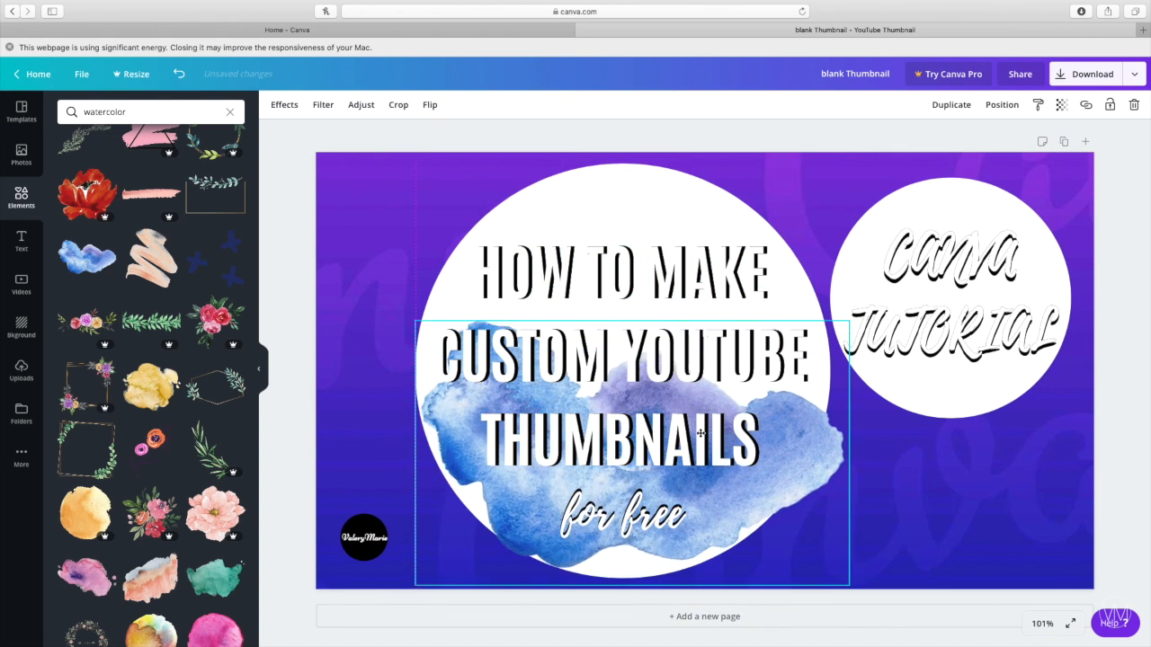
{"action": "left_click_drag", "start_coordinate": [847, 595], "coordinate": [794, 546]}
{"action": "left_click_drag", "start_coordinate": [742, 487], "coordinate": [761, 520]}
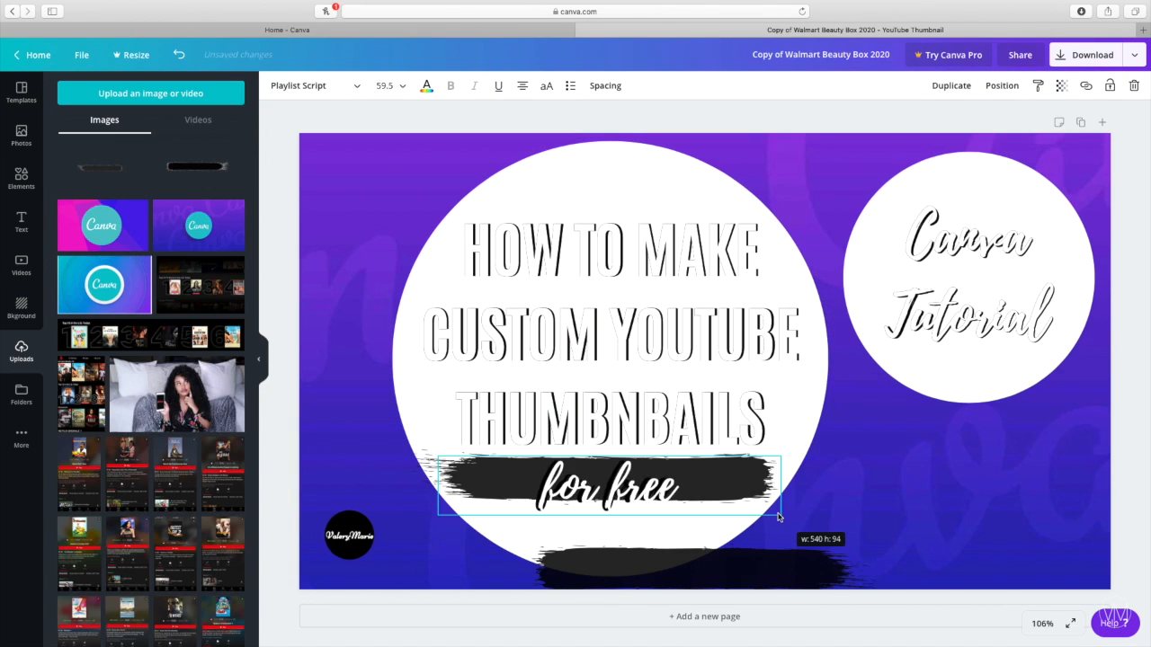
In the "Copy of Walmart Beauty Box 2020" design, clear the "for free" text off the black brush stroke and position the stroke beneath the title.
{"action": "left_click_drag", "start_coordinate": [591, 475], "coordinate": [886, 465]}
{"action": "key", "text": "Delete"}
{"action": "left_click", "coordinate": [642, 493]}
{"action": "left_click_drag", "start_coordinate": [786, 507], "coordinate": [795, 510]}
{"action": "left_click_drag", "start_coordinate": [633, 498], "coordinate": [633, 514]}
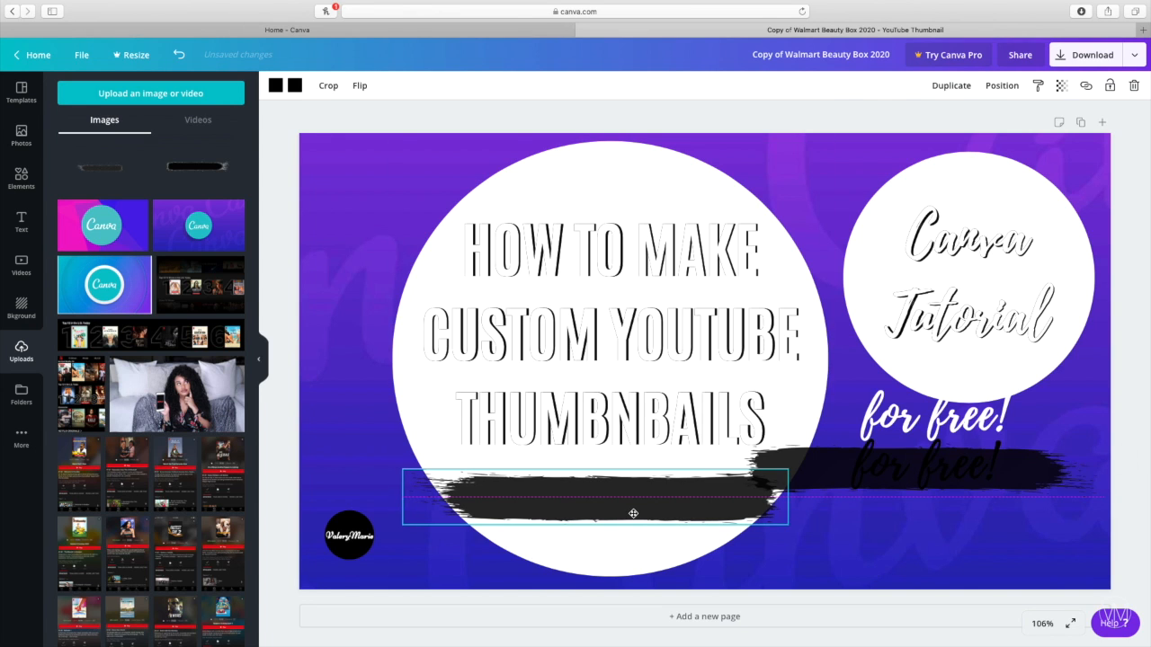
Stack the second brush stroke and the black and white "for free!" texts over the stroke beneath the title.
{"action": "left_click_drag", "start_coordinate": [963, 470], "coordinate": [927, 525]}
{"action": "mouse_move", "coordinate": [869, 473]}
{"action": "left_mouse_down"}
{"action": "mouse_move", "coordinate": [576, 503]}
{"action": "mouse_move", "coordinate": [566, 493]}
{"action": "left_mouse_up"}
{"action": "left_click_drag", "start_coordinate": [885, 514], "coordinate": [629, 496]}
{"action": "left_click_drag", "start_coordinate": [938, 441], "coordinate": [623, 492]}
Preview the finished thumbnail in full screen and return to the editor.
{"action": "left_click", "coordinate": [962, 468]}
{"action": "left_click", "coordinate": [1067, 624]}
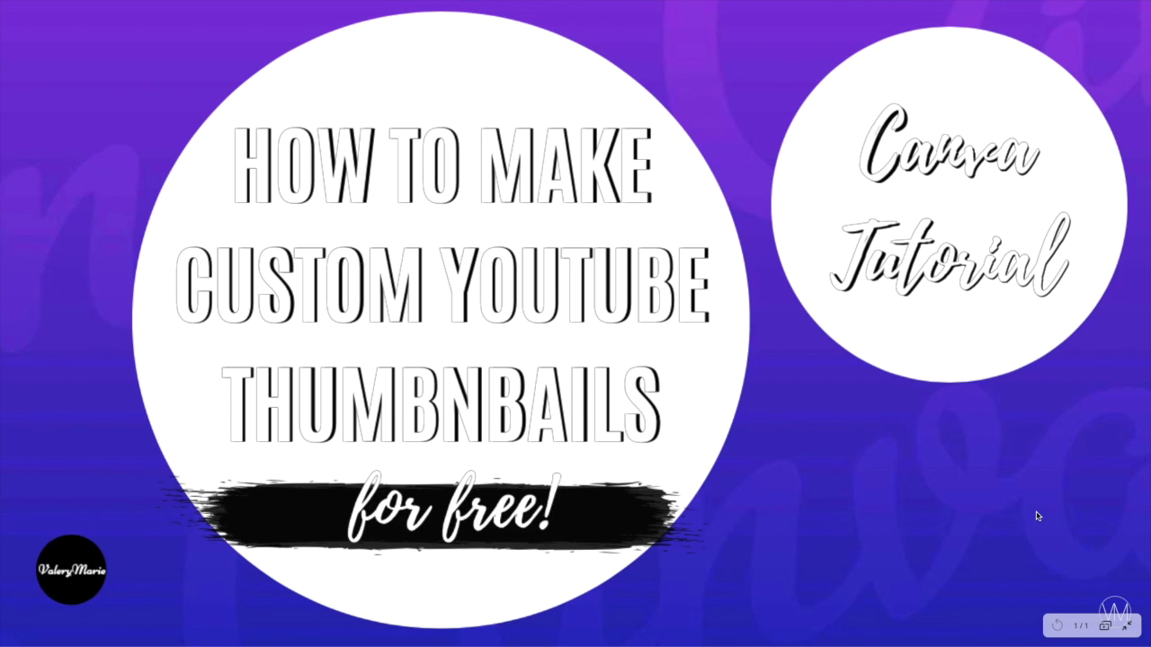
{"action": "left_click", "coordinate": [1126, 629]}
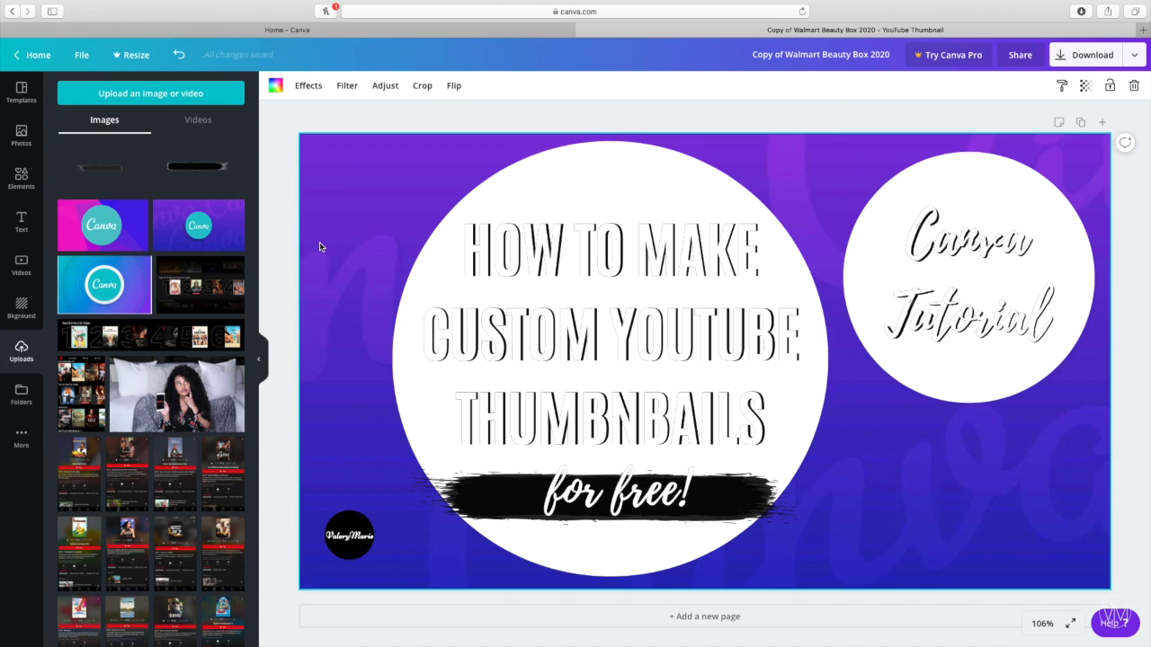
Search the elements for "rectangle", add a thin portrait rectangle outline to the thumbnail and colour it white.
{"action": "left_click", "coordinate": [21, 177]}
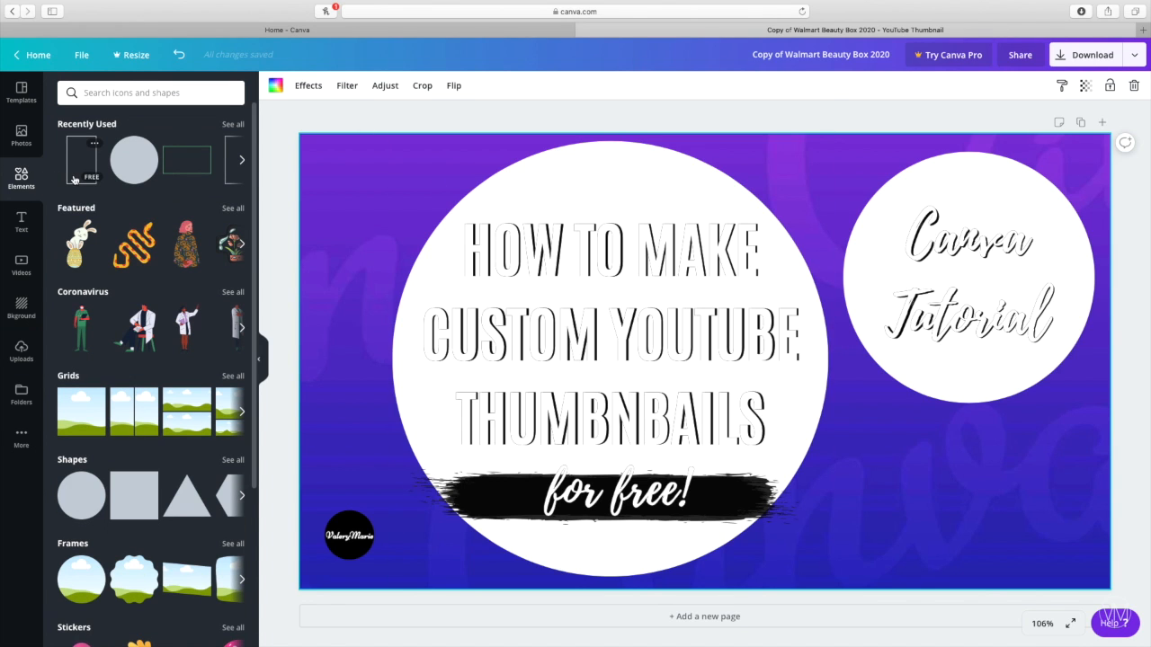
{"action": "left_click", "coordinate": [184, 101]}
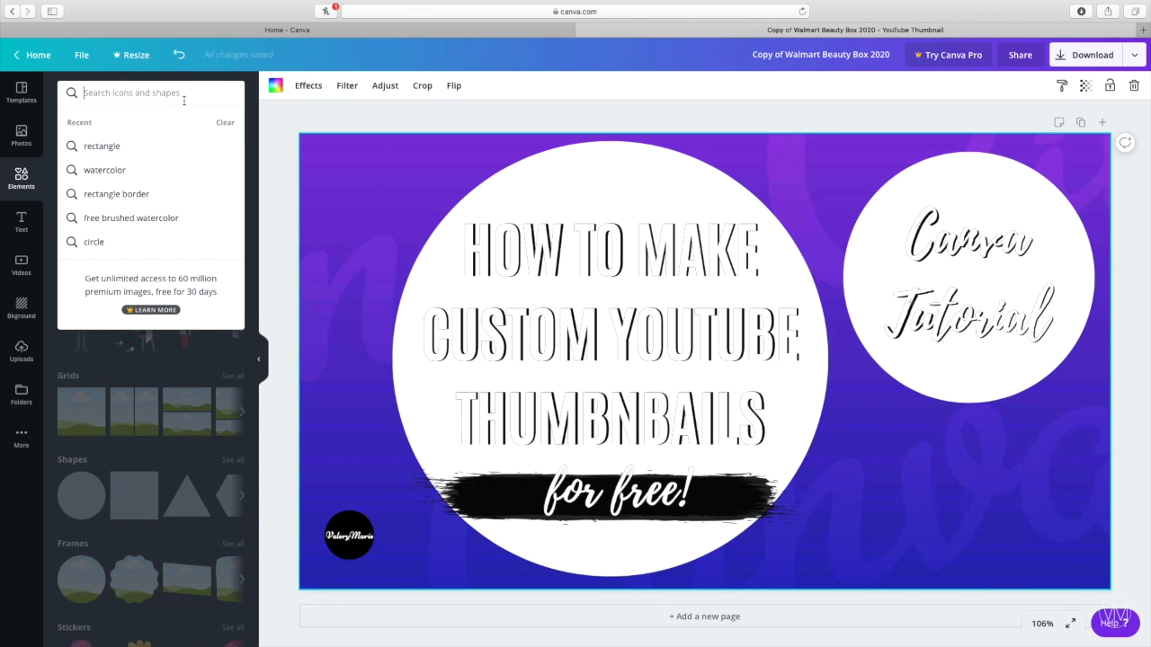
{"action": "left_click", "coordinate": [159, 148]}
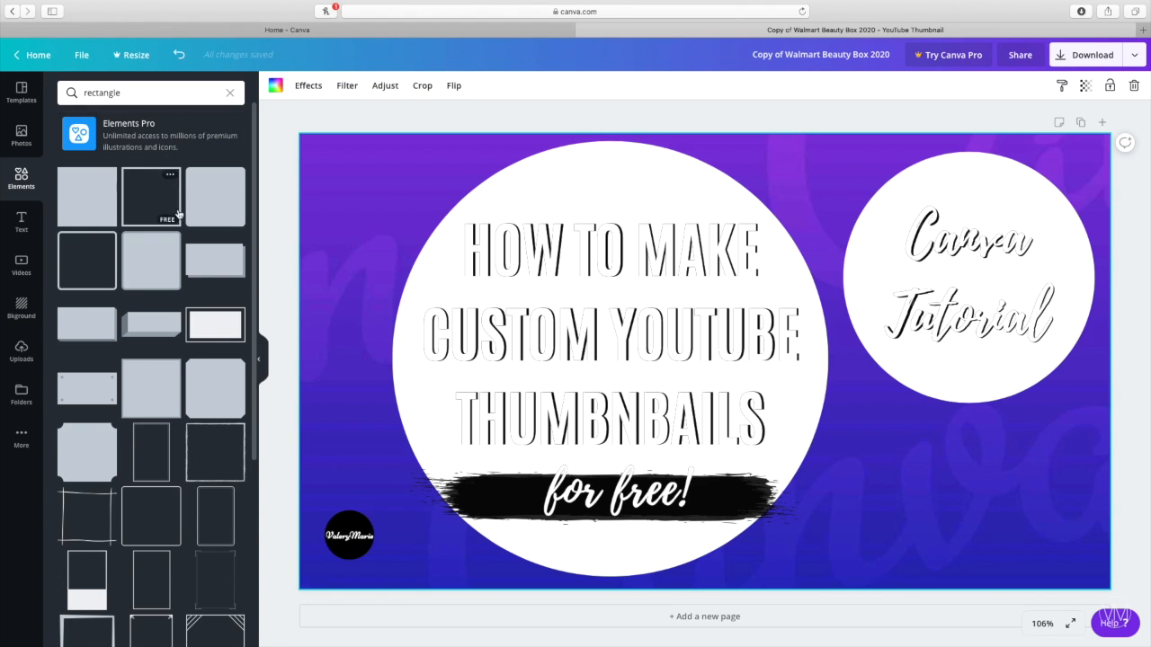
{"action": "scroll", "coordinate": [179, 213], "scroll_direction": "down", "scroll_amount": 4}
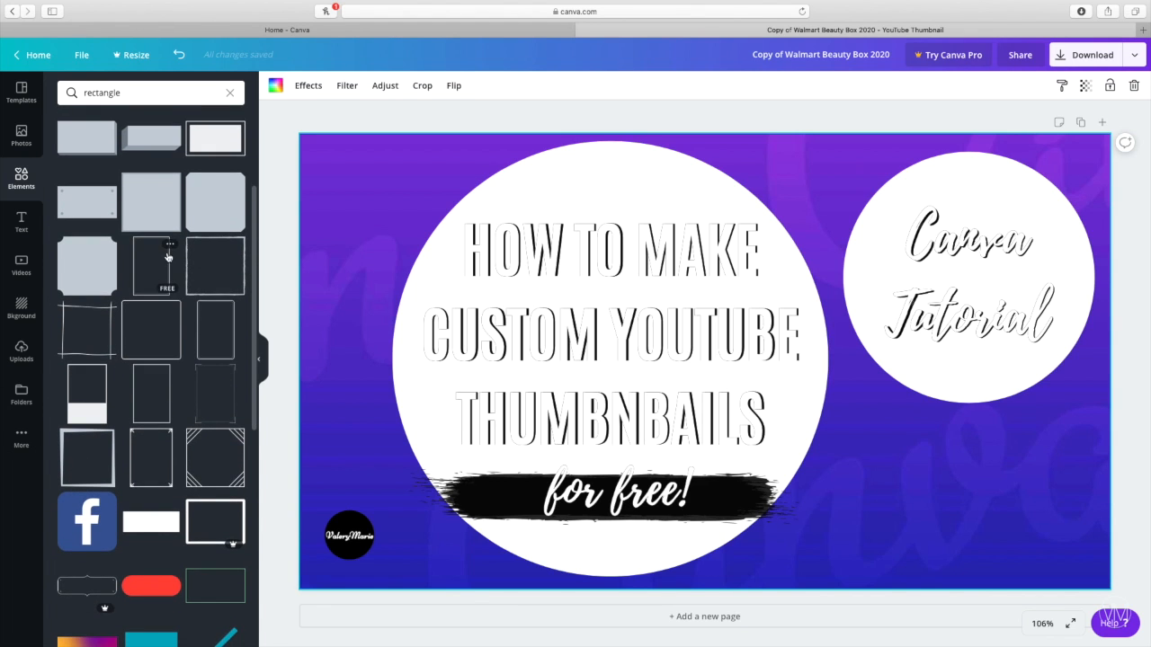
{"action": "scroll", "coordinate": [167, 257], "scroll_direction": "down", "scroll_amount": 2}
{"action": "left_click", "coordinate": [162, 325]}
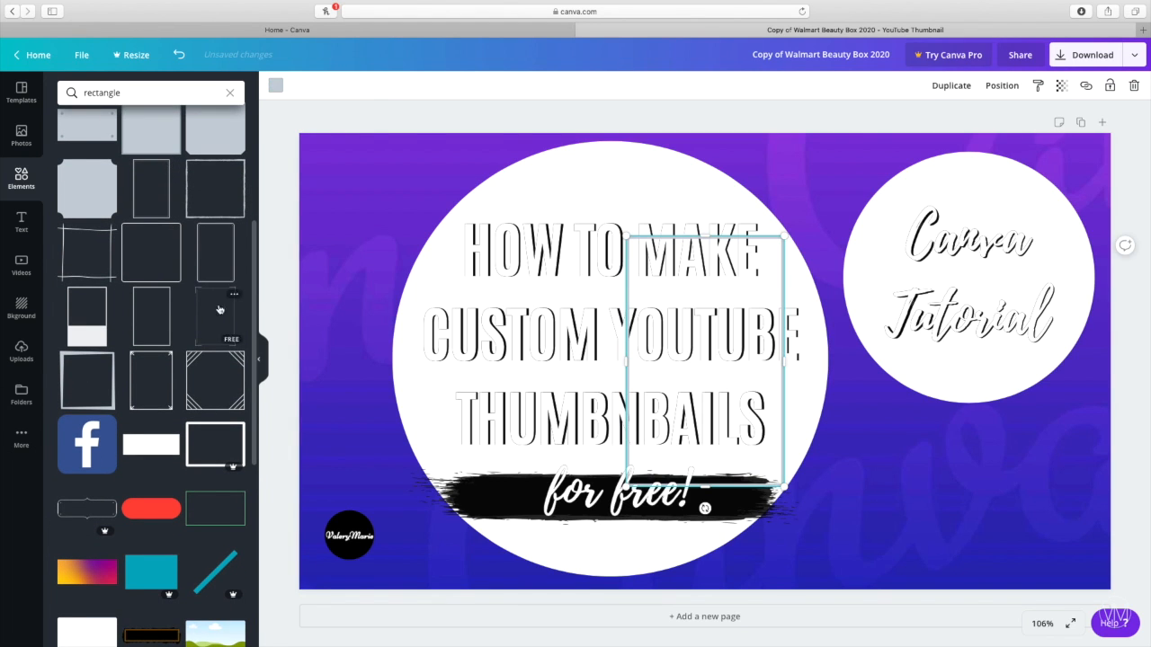
{"action": "left_click", "coordinate": [275, 89]}
{"action": "left_click", "coordinate": [137, 207]}
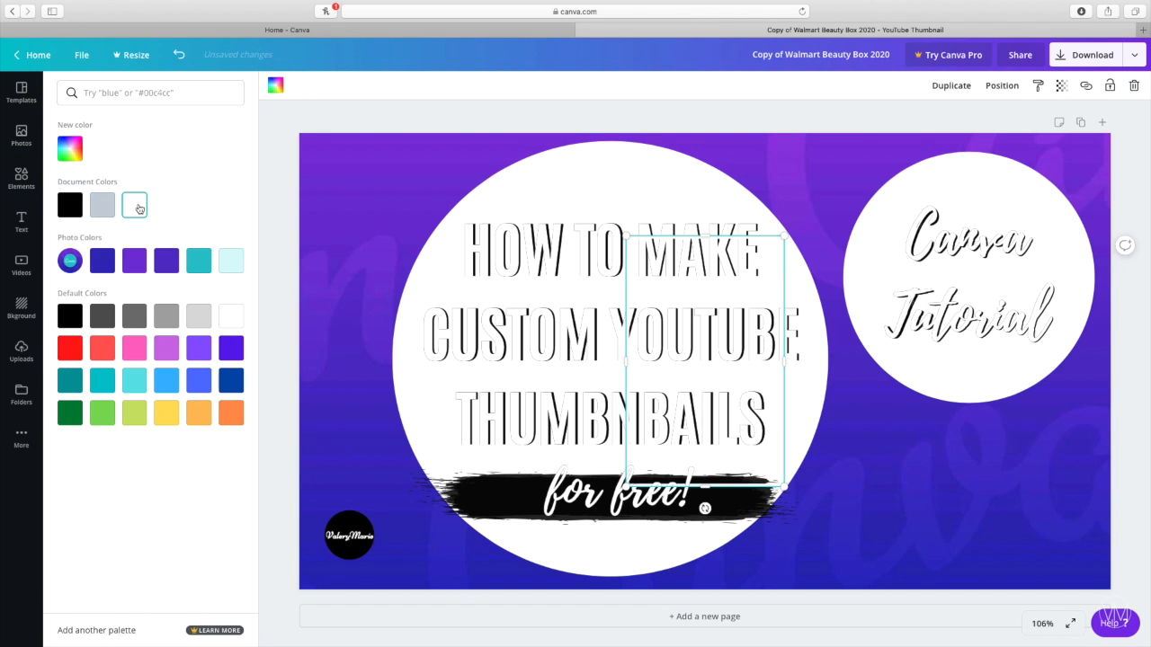
Stretch and reposition the white rectangle outline until it frames the whole thumbnail just inside the page edges.
{"action": "left_click_drag", "start_coordinate": [758, 272], "coordinate": [827, 225]}
{"action": "left_click_drag", "start_coordinate": [776, 470], "coordinate": [768, 390]}
{"action": "left_click_drag", "start_coordinate": [830, 304], "coordinate": [979, 212]}
{"action": "left_click_drag", "start_coordinate": [580, 460], "coordinate": [360, 496]}
{"action": "mouse_move", "coordinate": [888, 447]}
{"action": "left_mouse_down"}
{"action": "mouse_move", "coordinate": [881, 427]}
{"action": "mouse_move", "coordinate": [897, 429]}
{"action": "left_mouse_up"}
{"action": "left_click_drag", "start_coordinate": [982, 549], "coordinate": [1060, 568]}
{"action": "left_click_drag", "start_coordinate": [409, 189], "coordinate": [338, 150]}
{"action": "mouse_move", "coordinate": [889, 461]}
{"action": "left_mouse_down"}
{"action": "mouse_move", "coordinate": [888, 443]}
{"action": "mouse_move", "coordinate": [901, 453]}
{"action": "left_mouse_up"}
{"action": "left_click_drag", "start_coordinate": [1058, 361], "coordinate": [1095, 360]}
{"action": "left_click_drag", "start_coordinate": [1098, 143], "coordinate": [1104, 141]}
{"action": "left_click_drag", "start_coordinate": [1100, 360], "coordinate": [1107, 361]}
{"action": "left_click_drag", "start_coordinate": [358, 364], "coordinate": [307, 372]}
{"action": "left_click_drag", "start_coordinate": [911, 472], "coordinate": [910, 473]}
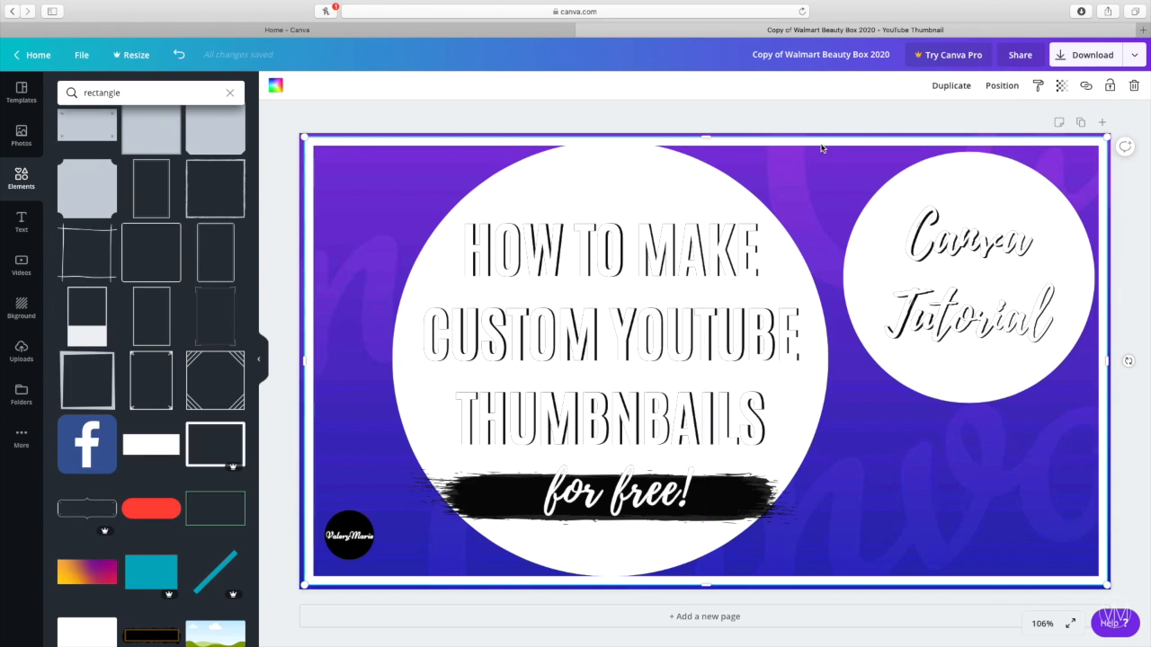
Send the white border to the back of the design and check the thumbnail in full screen.
{"action": "left_click", "coordinate": [1003, 85]}
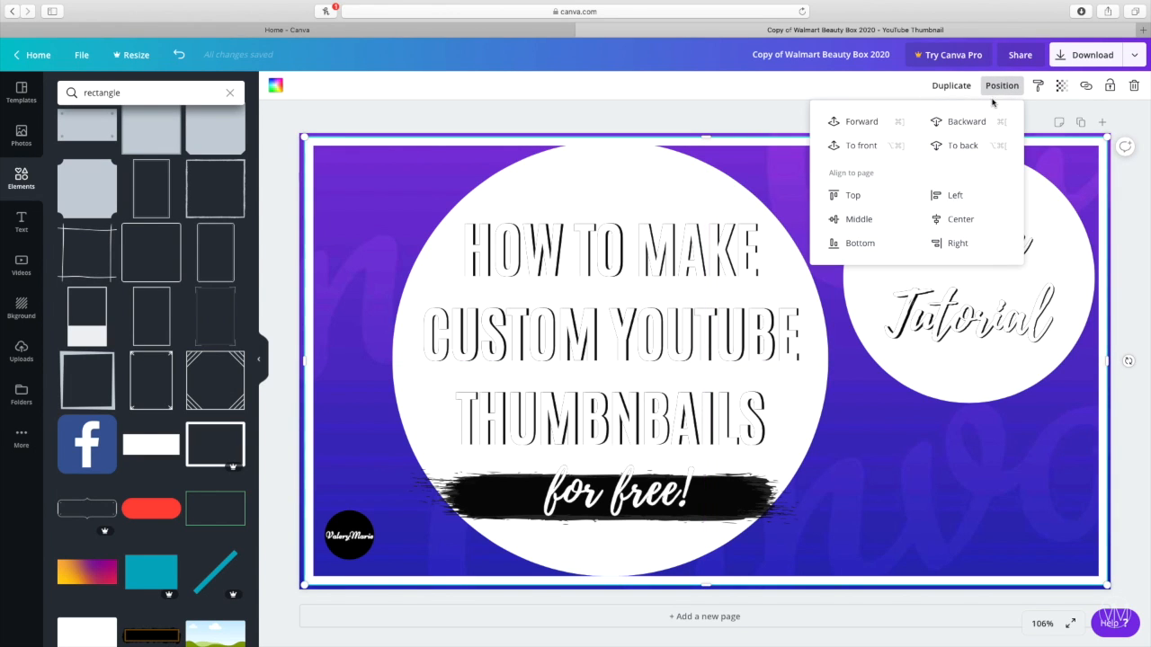
{"action": "left_click", "coordinate": [980, 145]}
{"action": "left_click", "coordinate": [739, 115]}
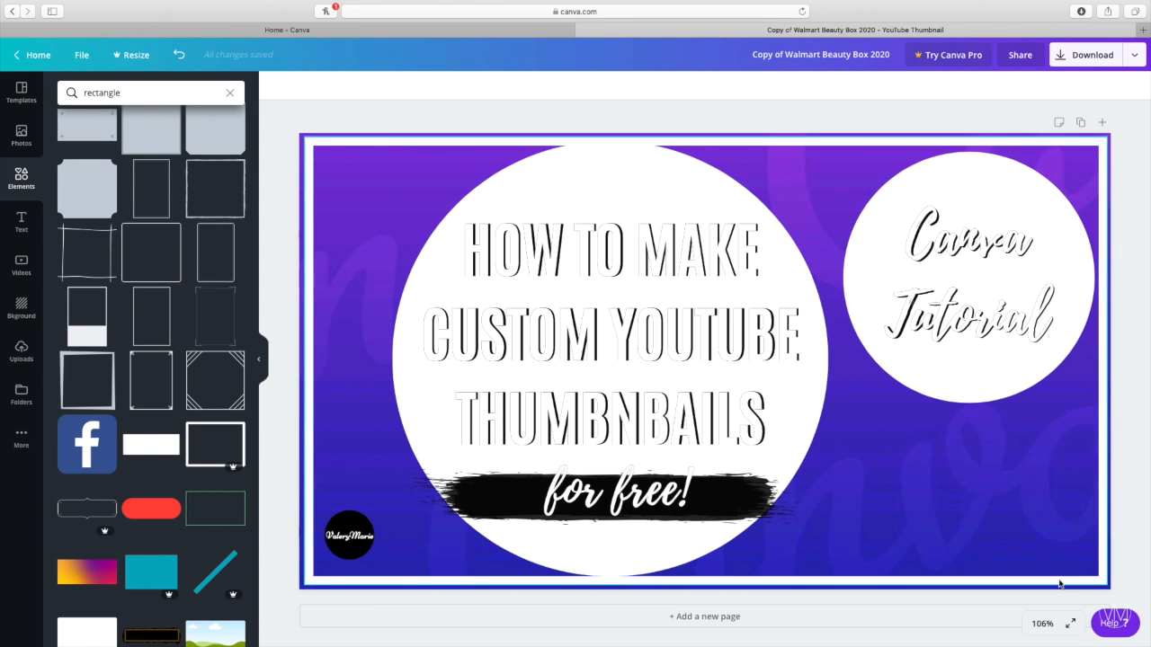
{"action": "left_click", "coordinate": [1070, 623]}
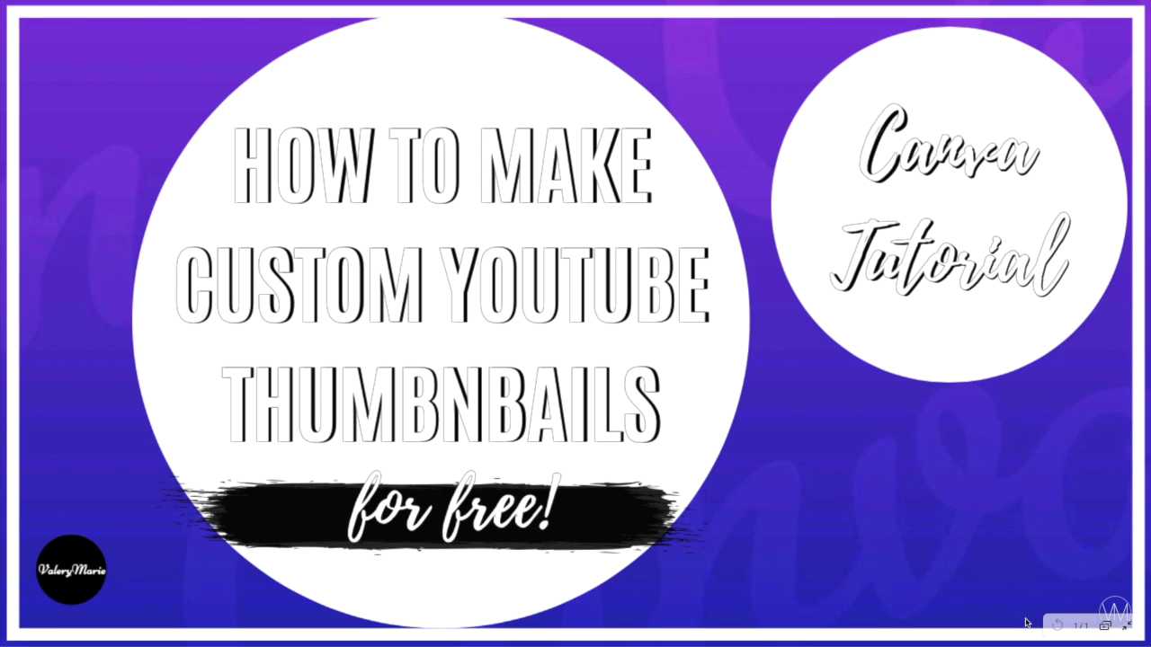
{"action": "left_click", "coordinate": [1122, 631]}
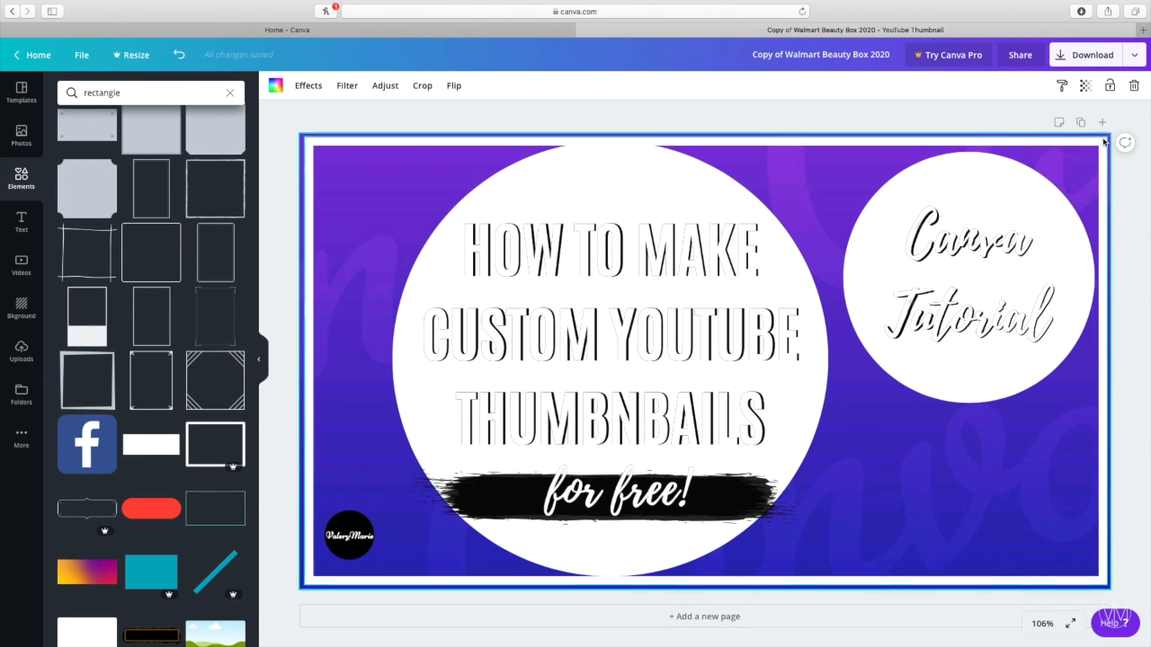
Download the thumbnail as a PNG and view the downloaded image full screen in Preview.
{"action": "left_click", "coordinate": [1096, 60]}
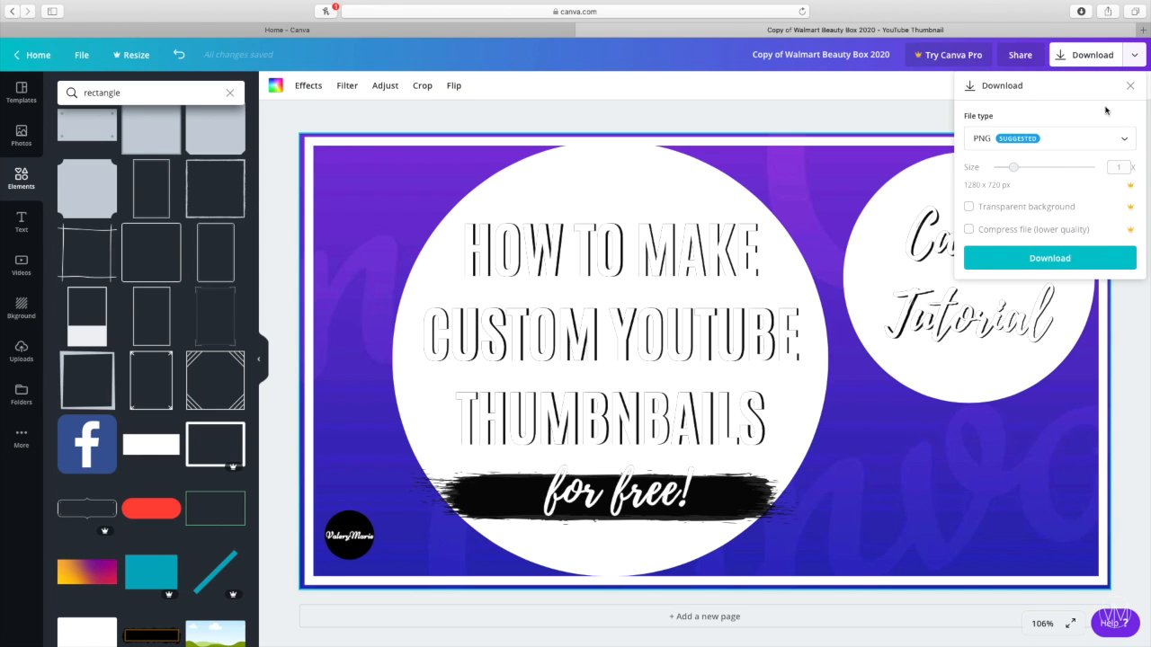
{"action": "left_click", "coordinate": [1104, 139]}
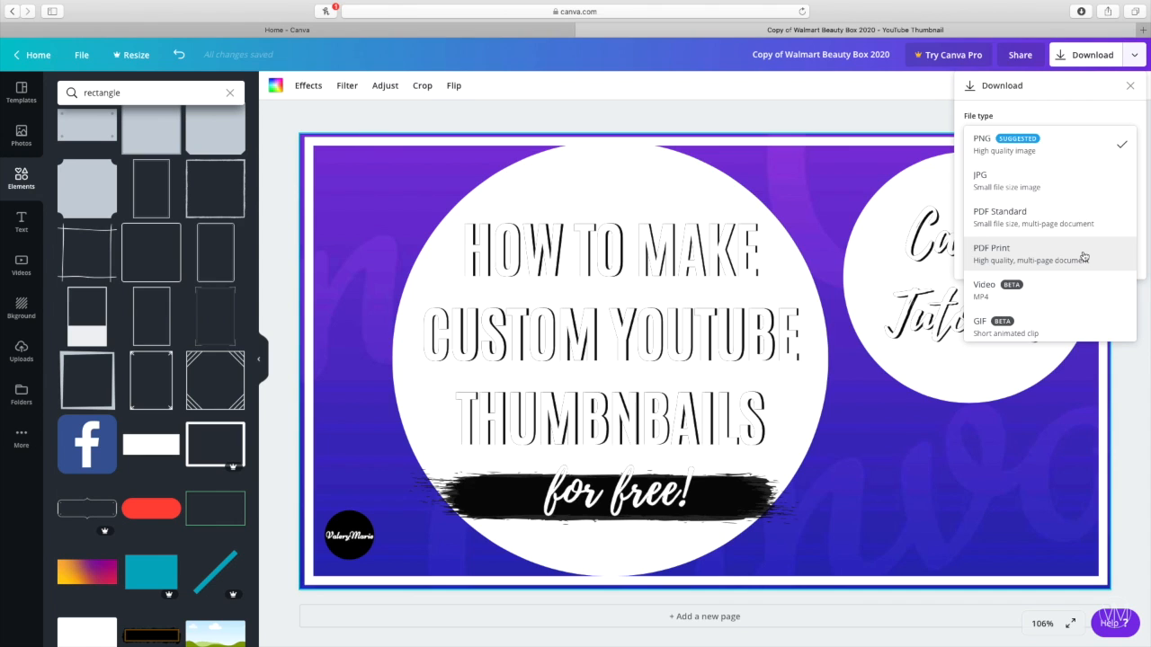
{"action": "scroll", "coordinate": [1084, 257], "scroll_direction": "down", "scroll_amount": 1}
{"action": "scroll", "coordinate": [1084, 257], "scroll_direction": "up", "scroll_amount": 1}
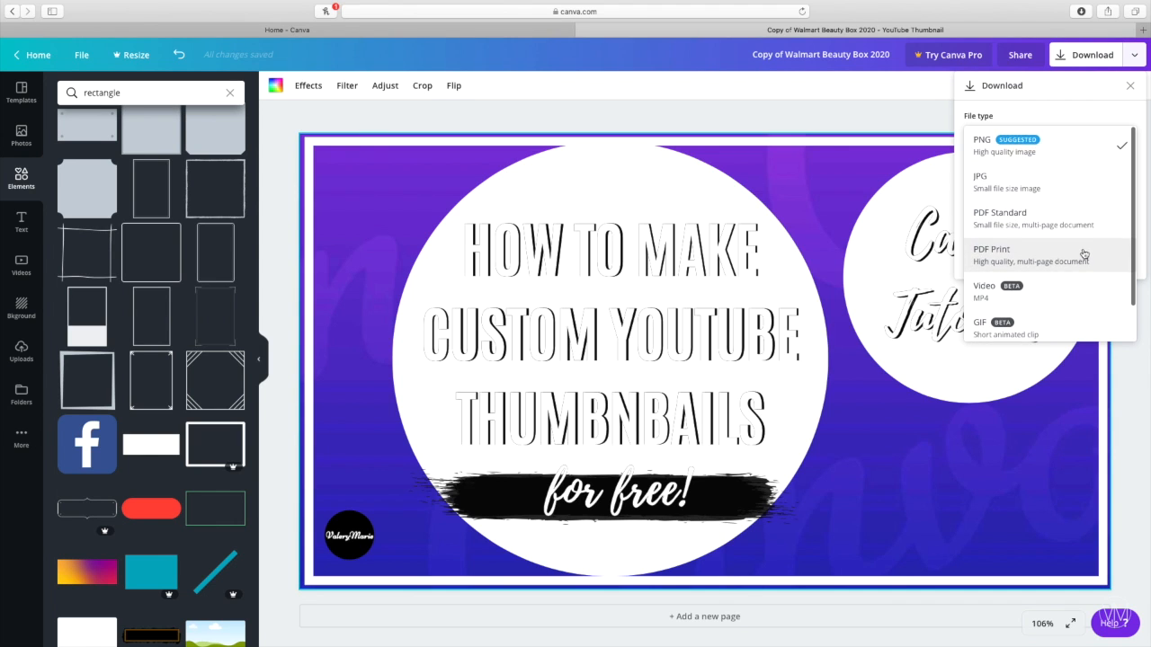
{"action": "left_click", "coordinate": [1058, 156]}
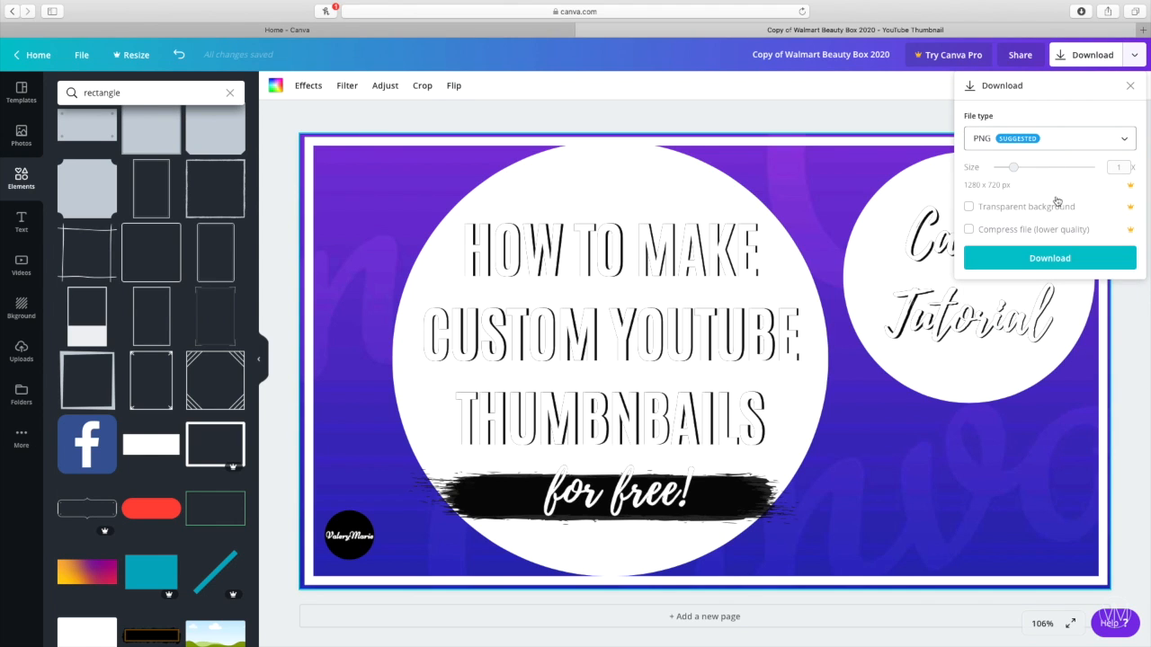
{"action": "left_click", "coordinate": [1056, 257]}
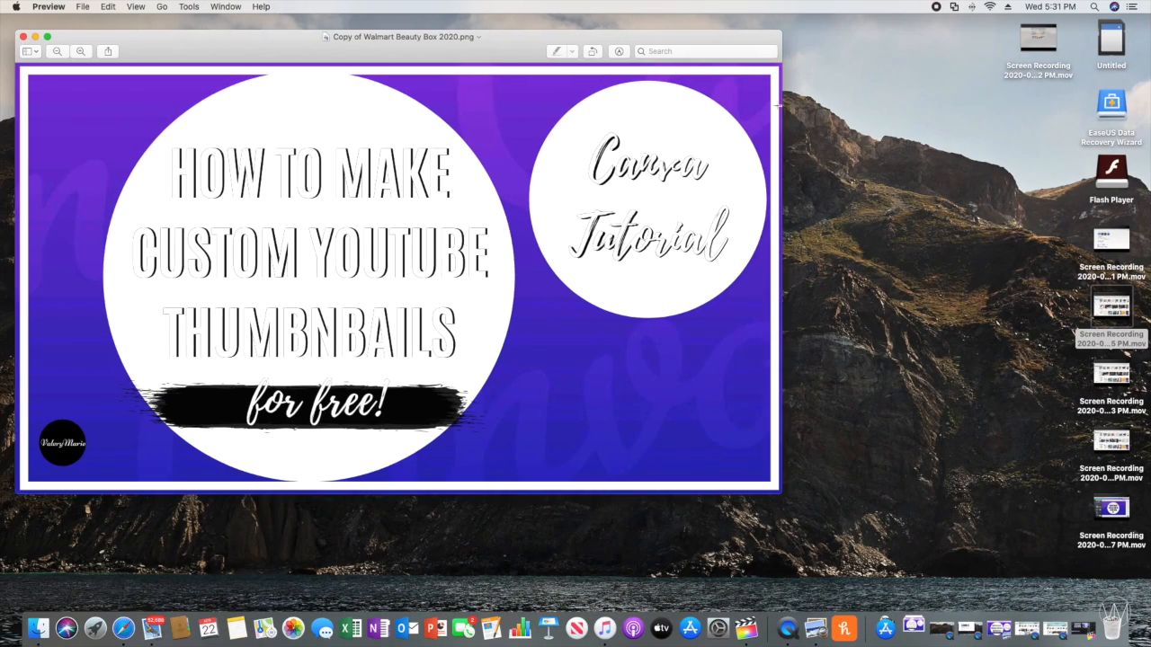
{"action": "left_click", "coordinate": [47, 37]}
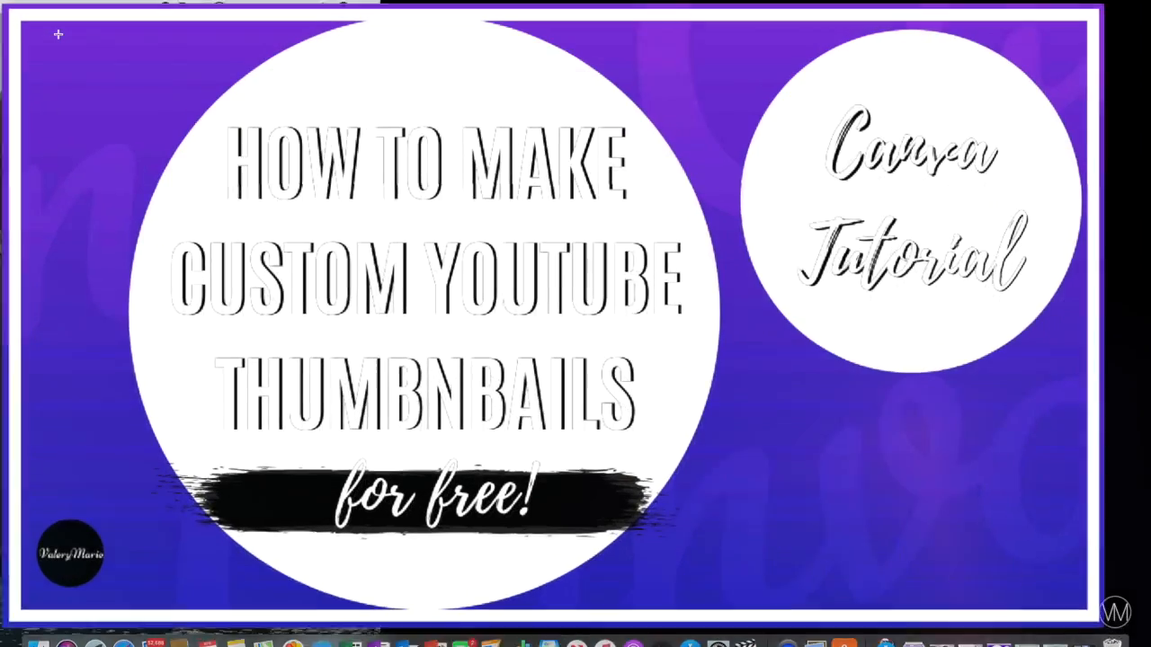